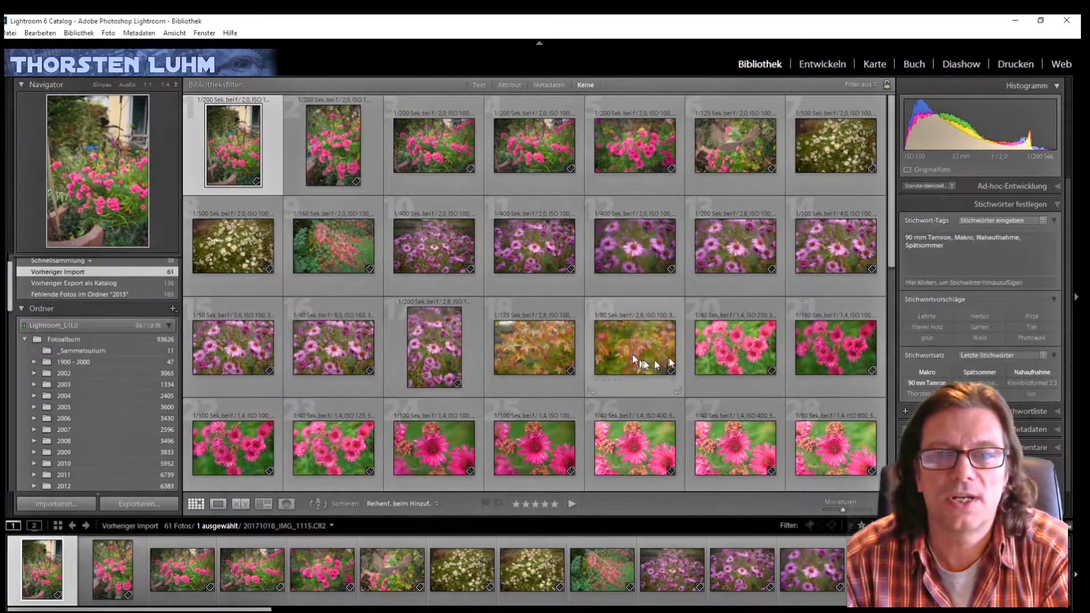
left_click_drag(656, 365, 546, 357)
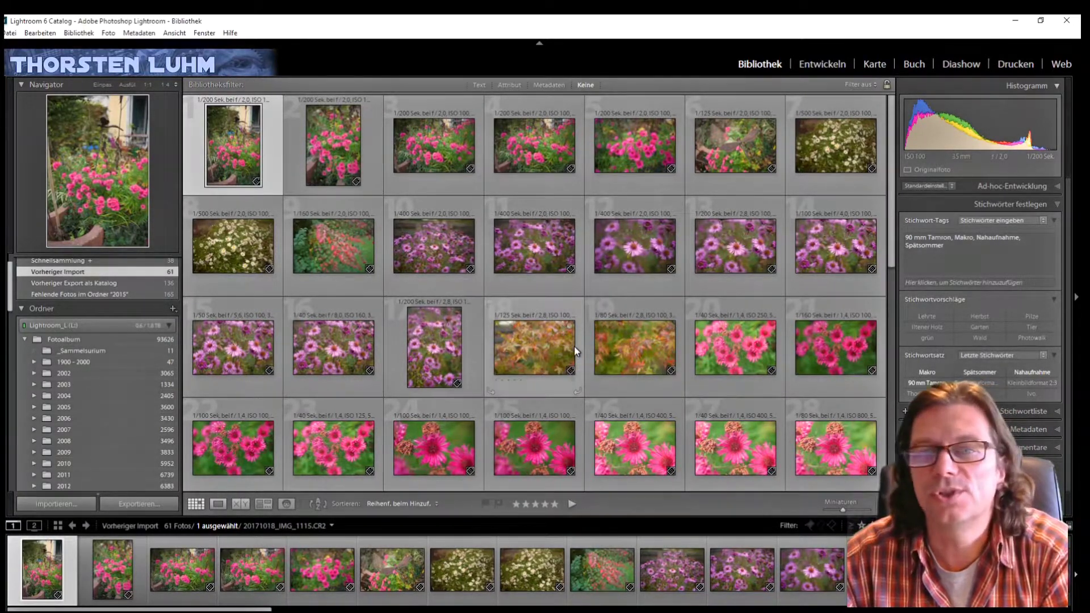
scroll(575, 351, "down", 1)
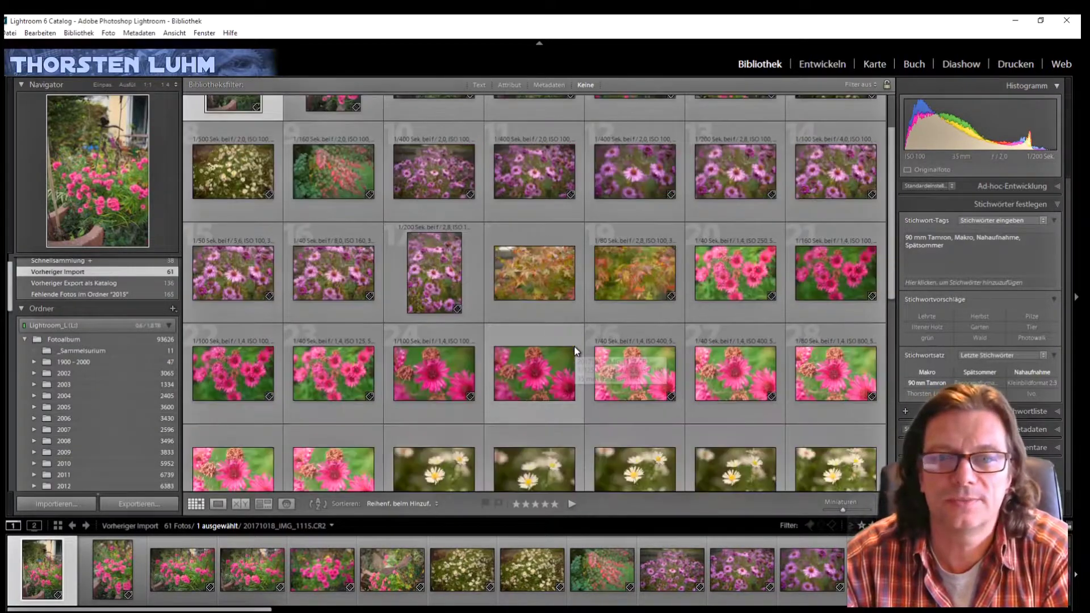
scroll(575, 350, "down", 2)
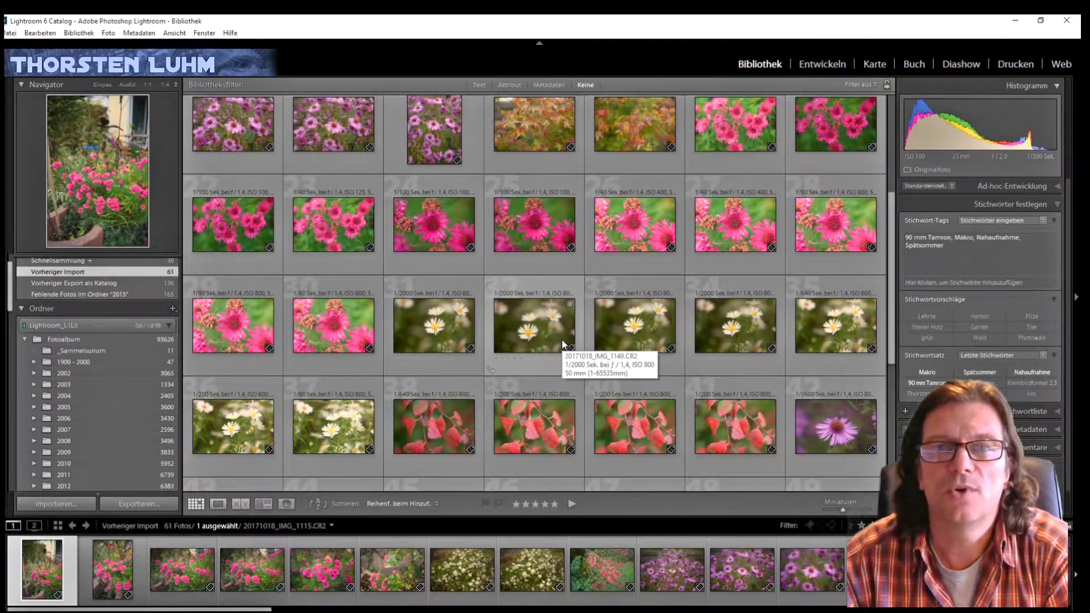
mouse_move(534, 325)
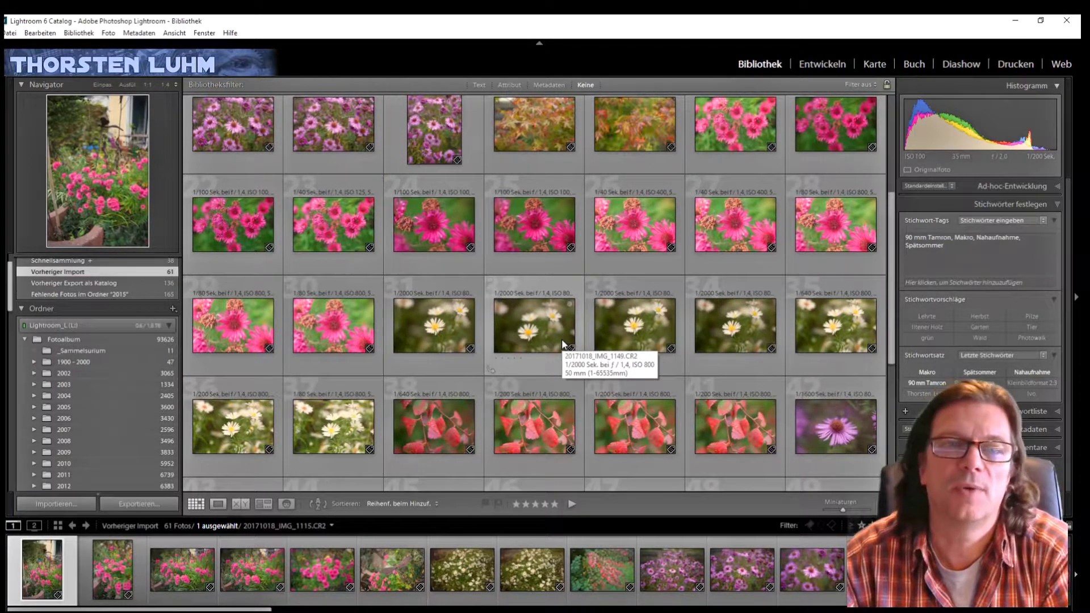
scroll(563, 343, "up", 5)
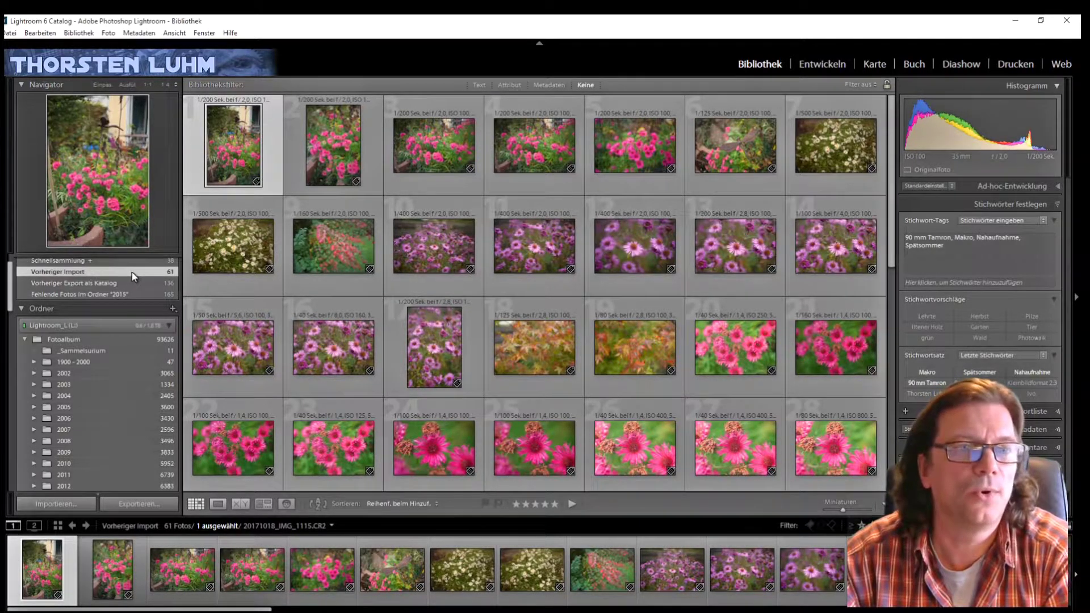
scroll(131, 273, "up", 2)
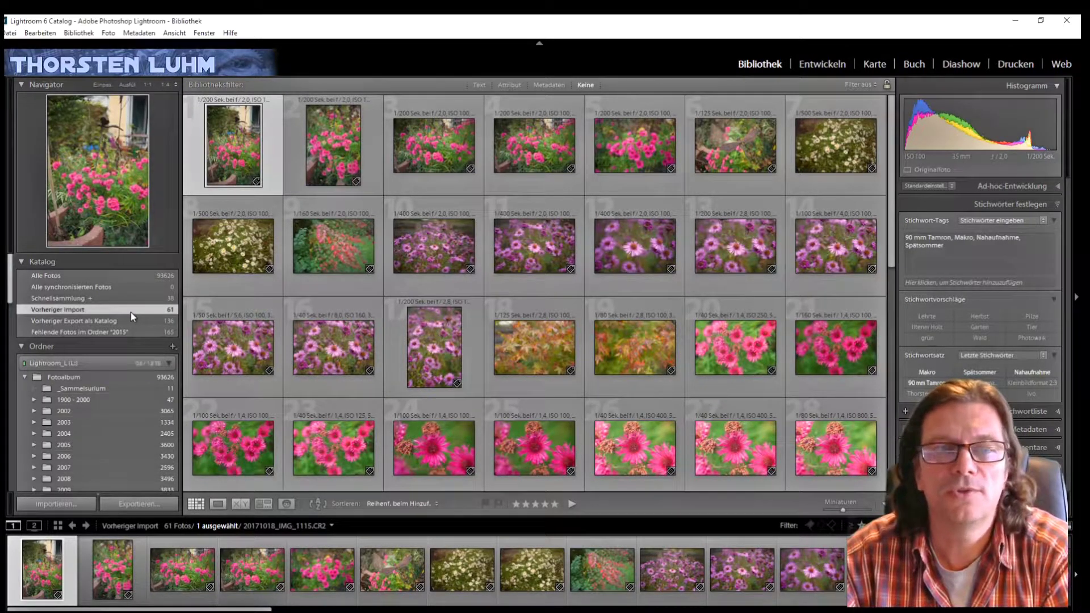
scroll(108, 397, "down", 10)
left_click(108, 444)
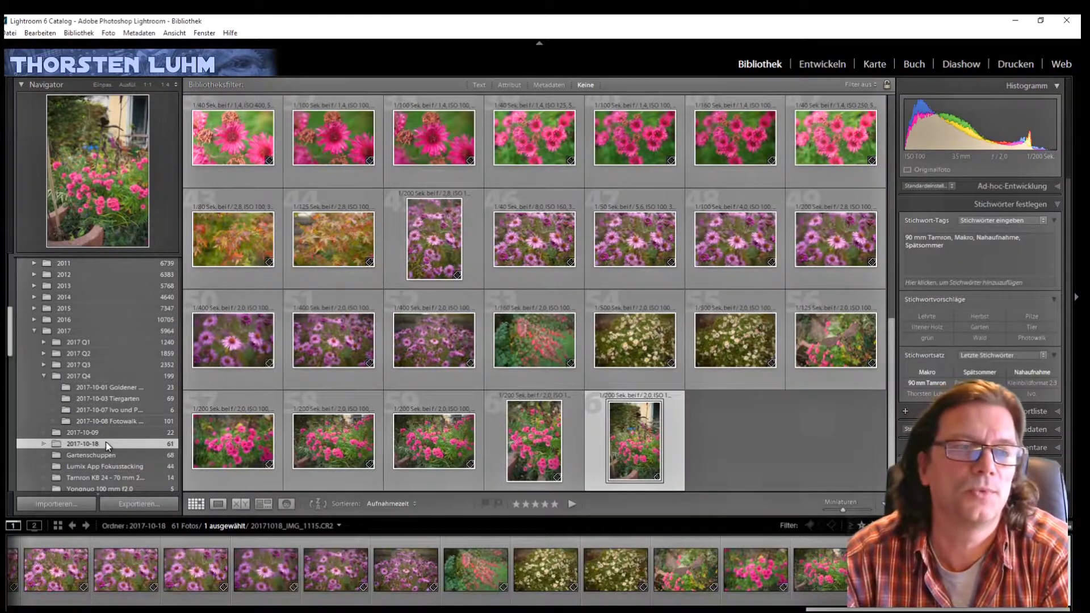
scroll(108, 447, "up", 2)
scroll(108, 446, "up", 8)
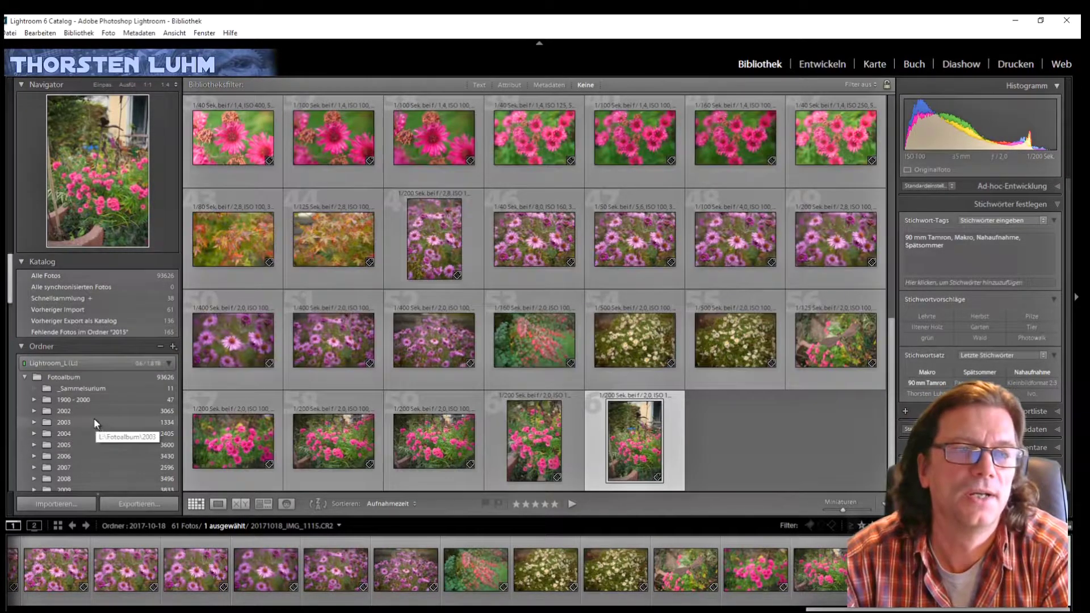
left_click(81, 311)
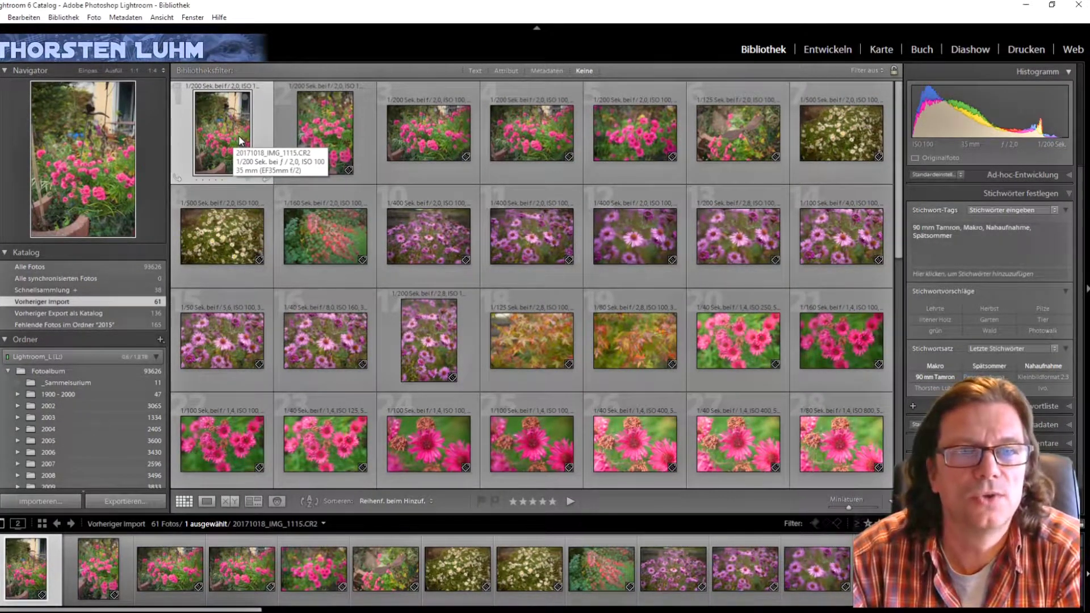
Step: Switch between Loupe and Grid views, then show the landscape aster photo enlarged on its own
double_click(239, 137)
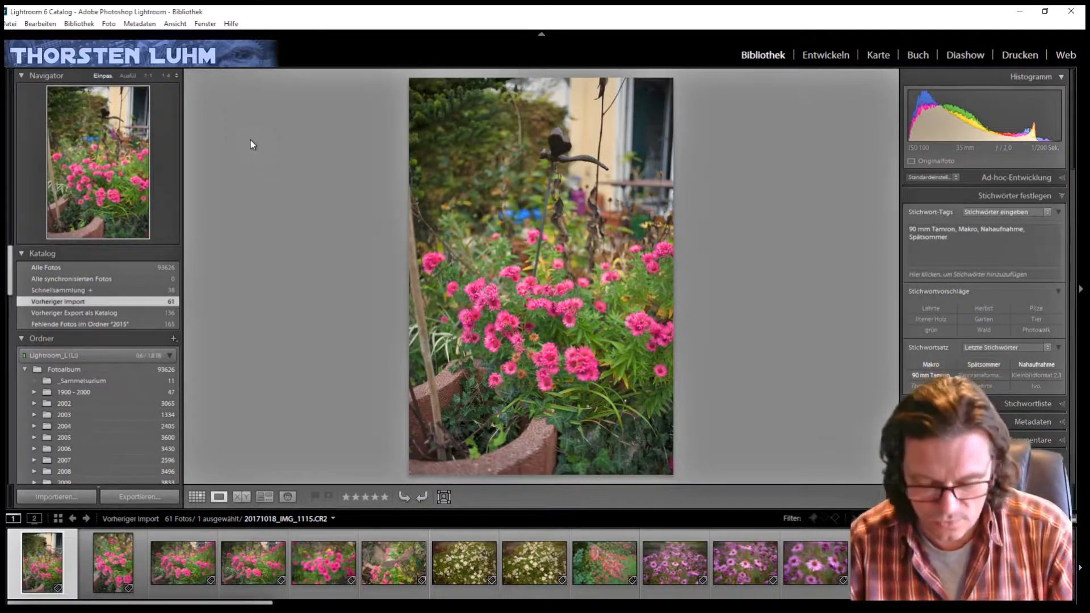
key("g")
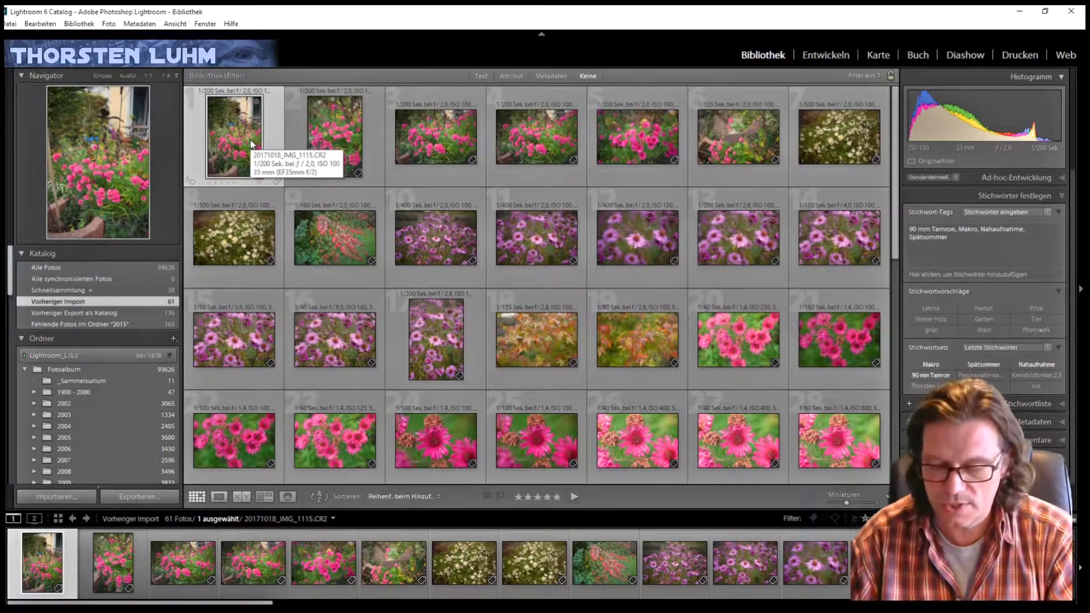
key("Return")
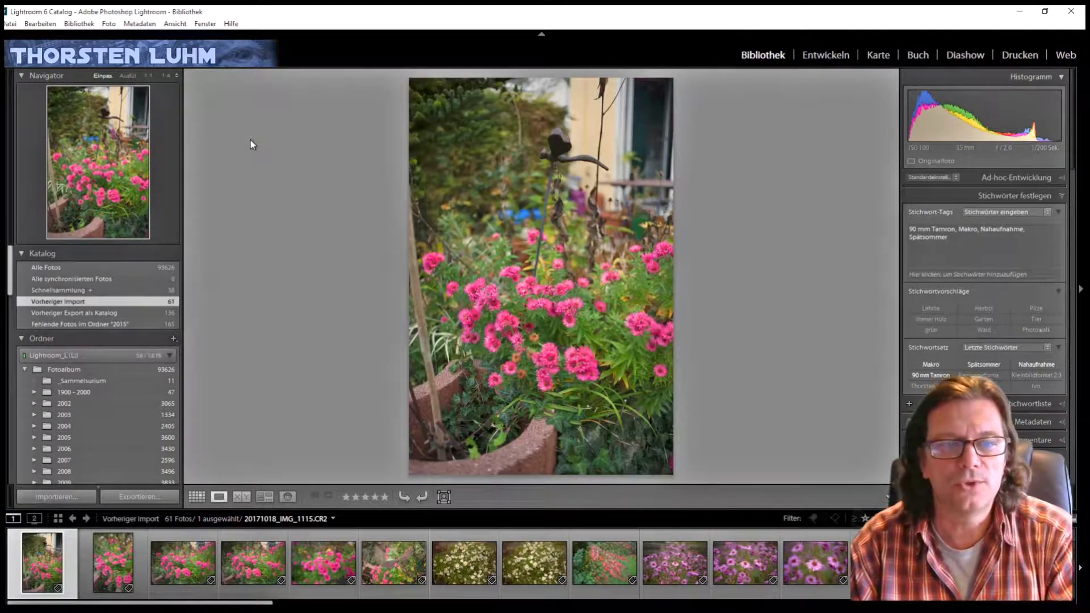
key("Right")
key("Right")
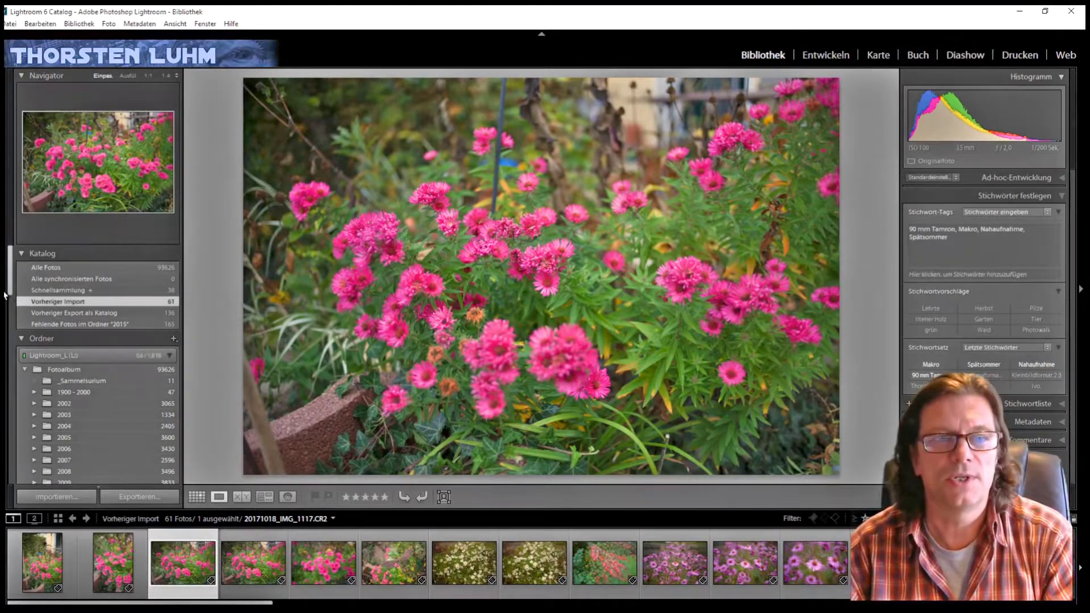
Step: Toggle the side and header/filmstrip panels with Tab and Shift+Tab, then preview the aster full screen
key("Tab")
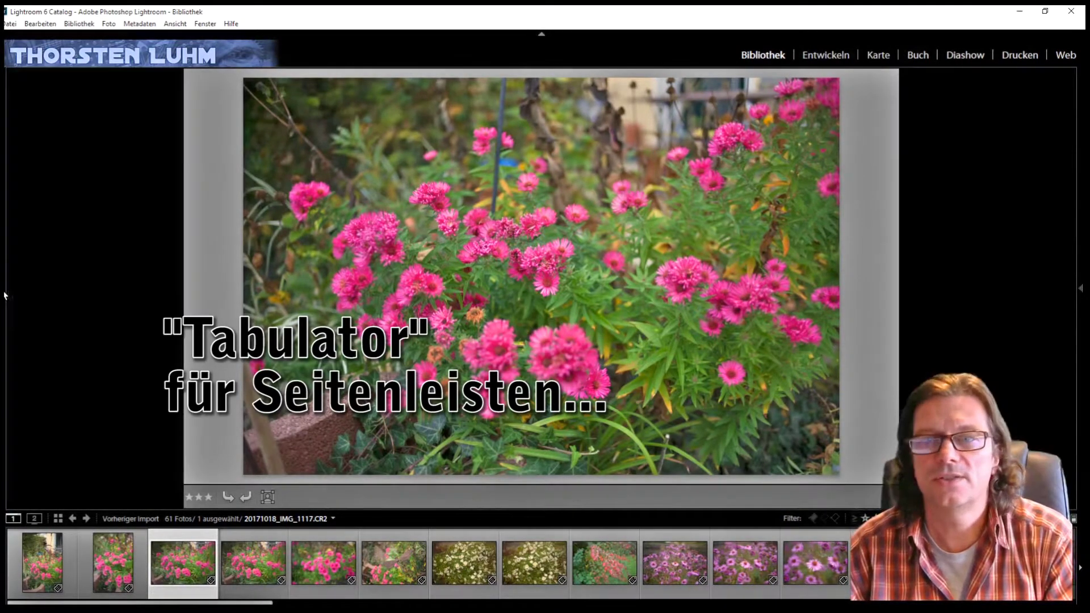
key("Tab")
key("Tab")
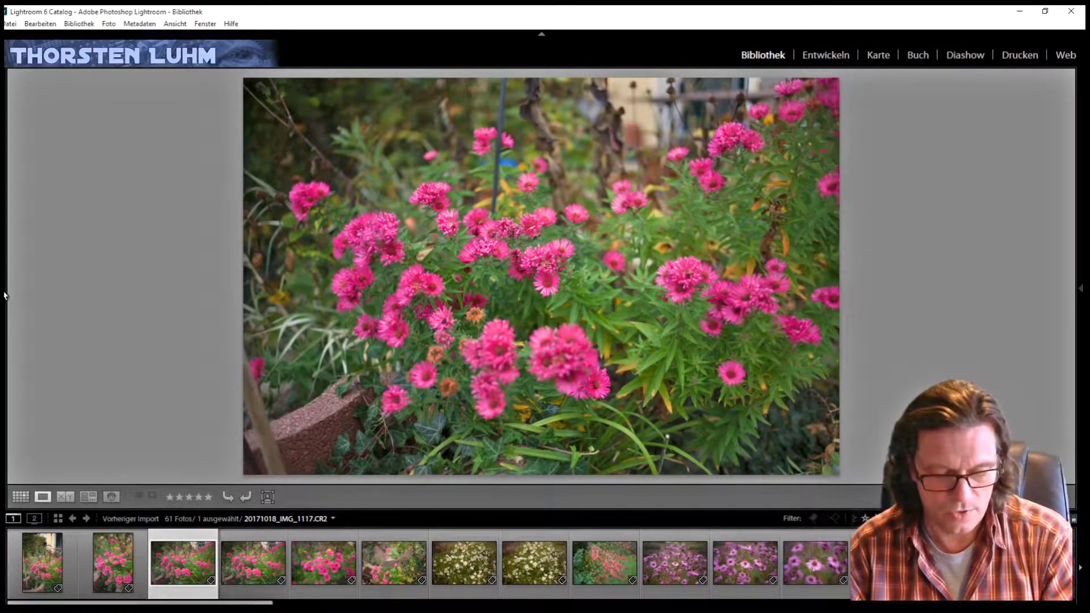
key("shift+Tab")
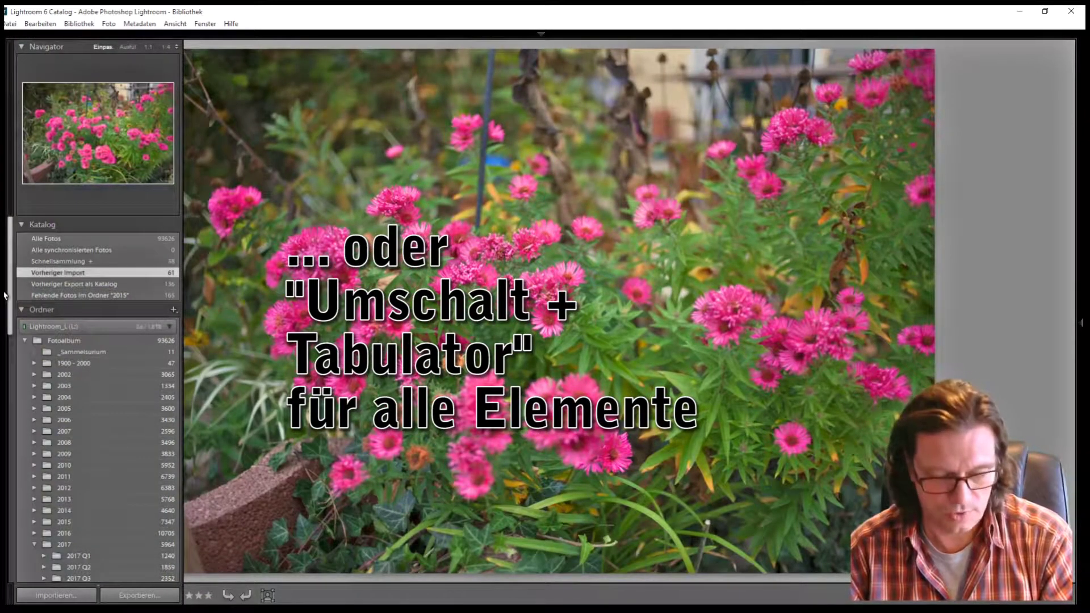
key("shift+Tab")
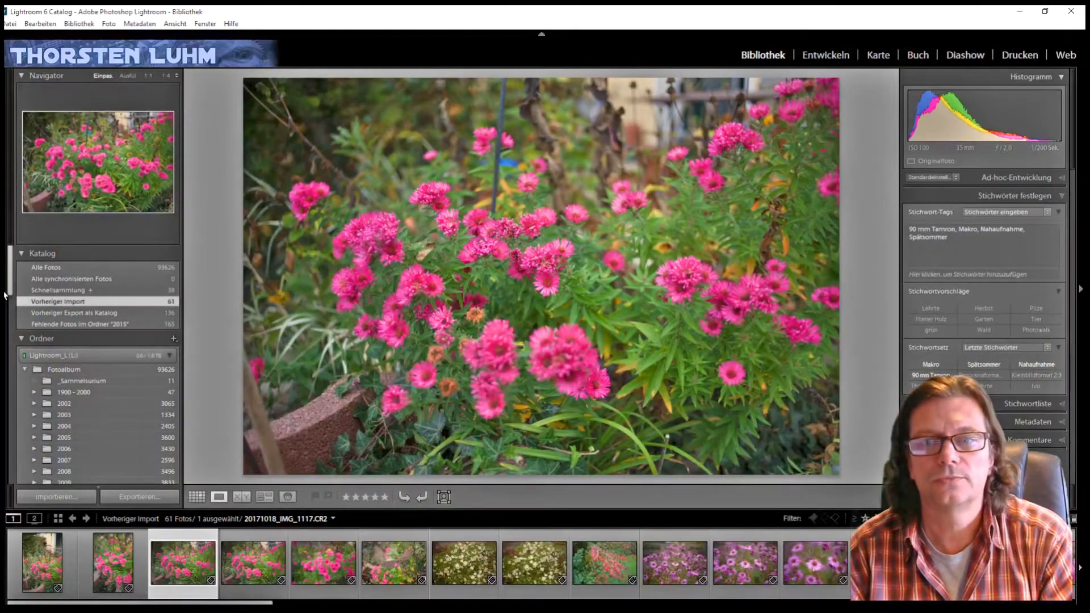
key("shift+Tab")
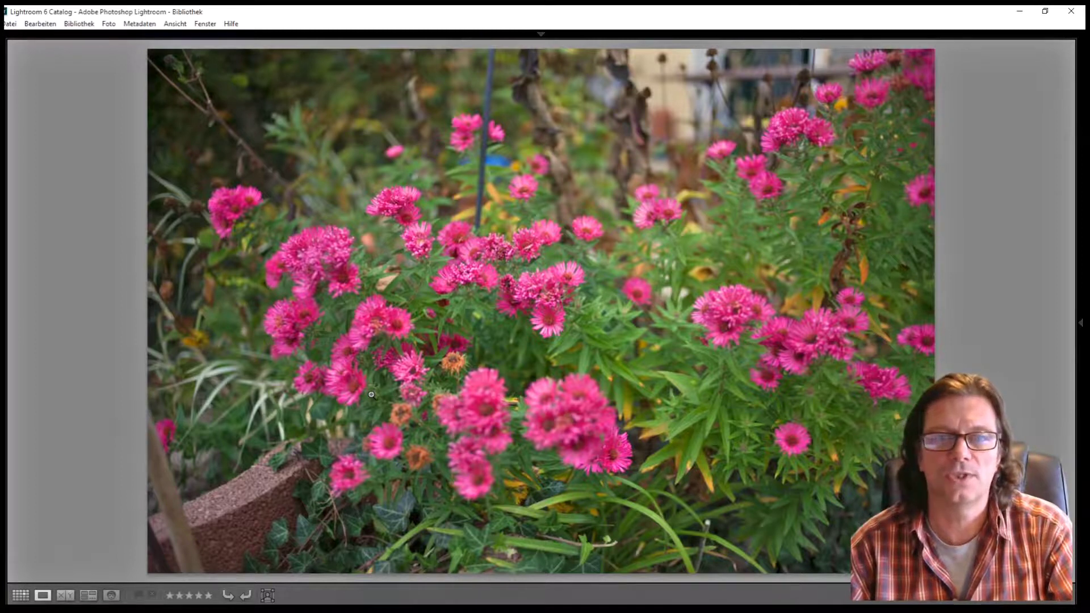
key("shift+Tab")
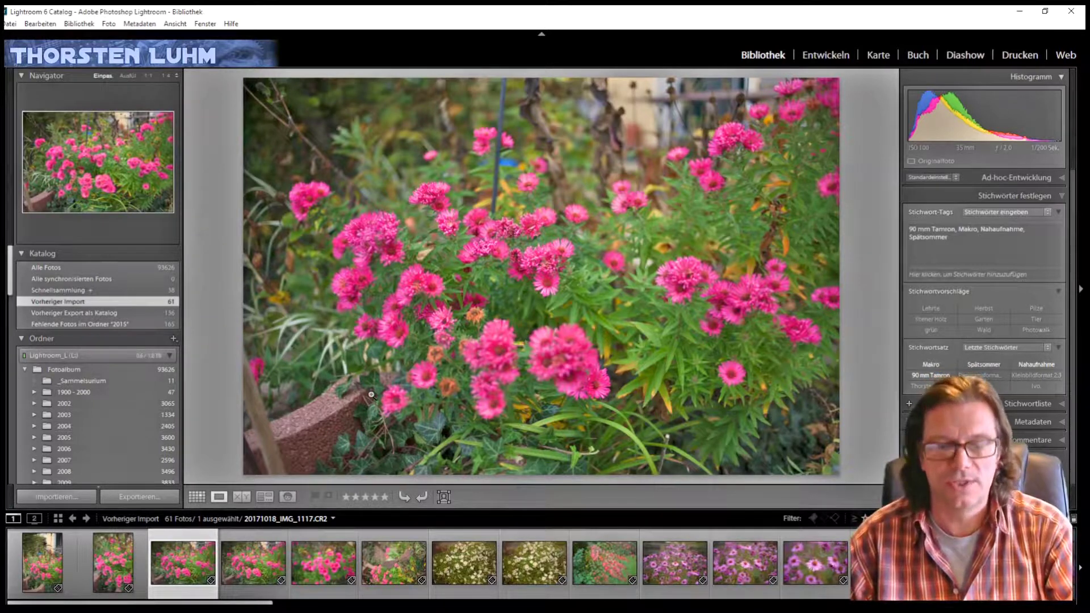
key("f")
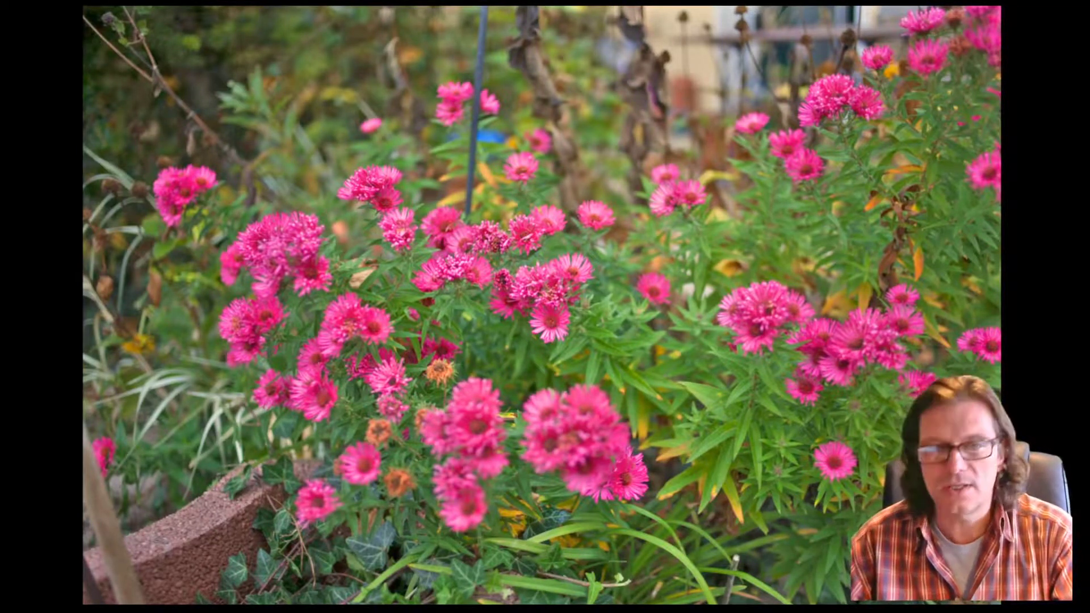
Step: View the next two flower photos in full-screen preview, then return to Grid view
key("Right")
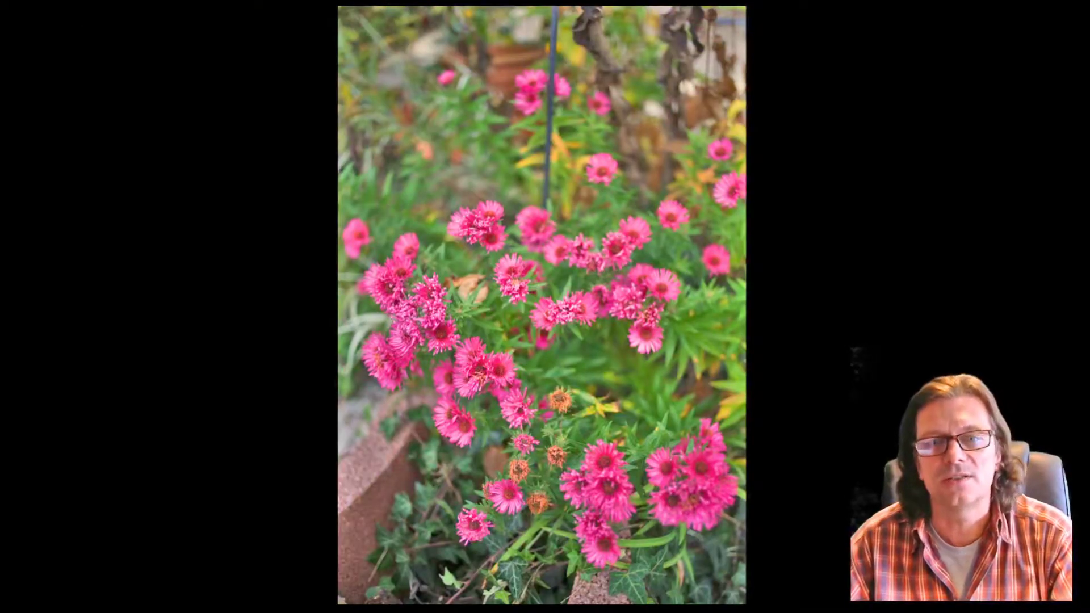
key("Right")
key("Right")
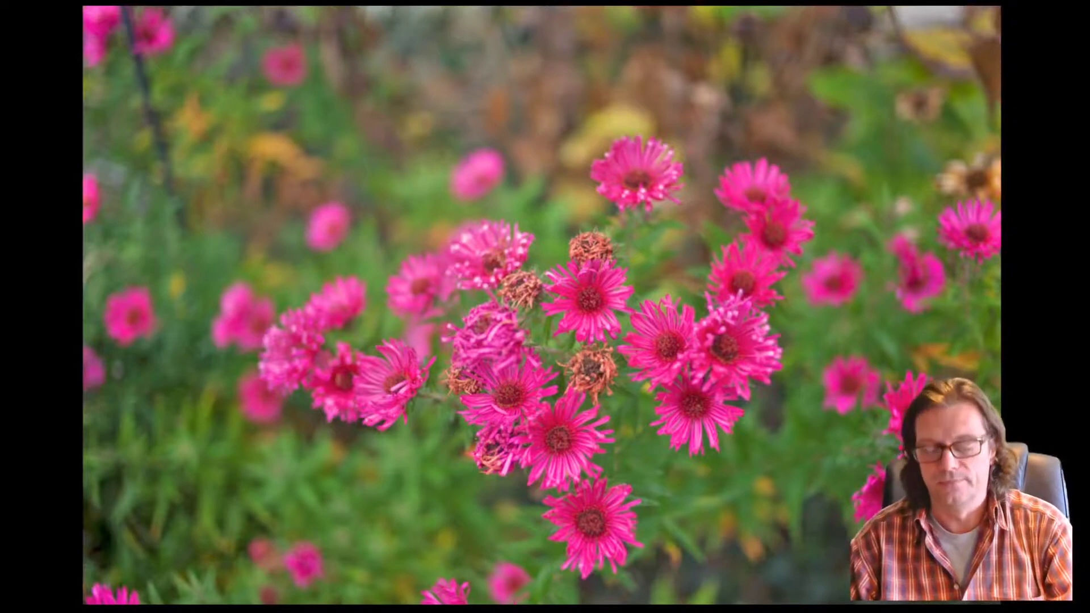
key("g")
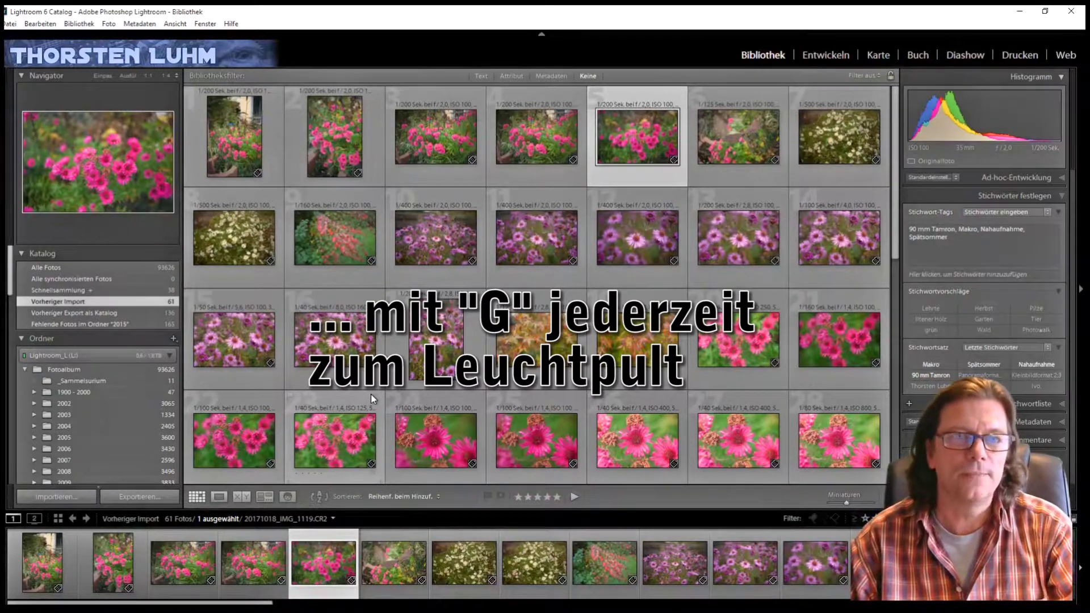
Step: Select the first photo, pink flowers in a planter, and show it in Loupe view
key("Left")
key("Left")
key("Left")
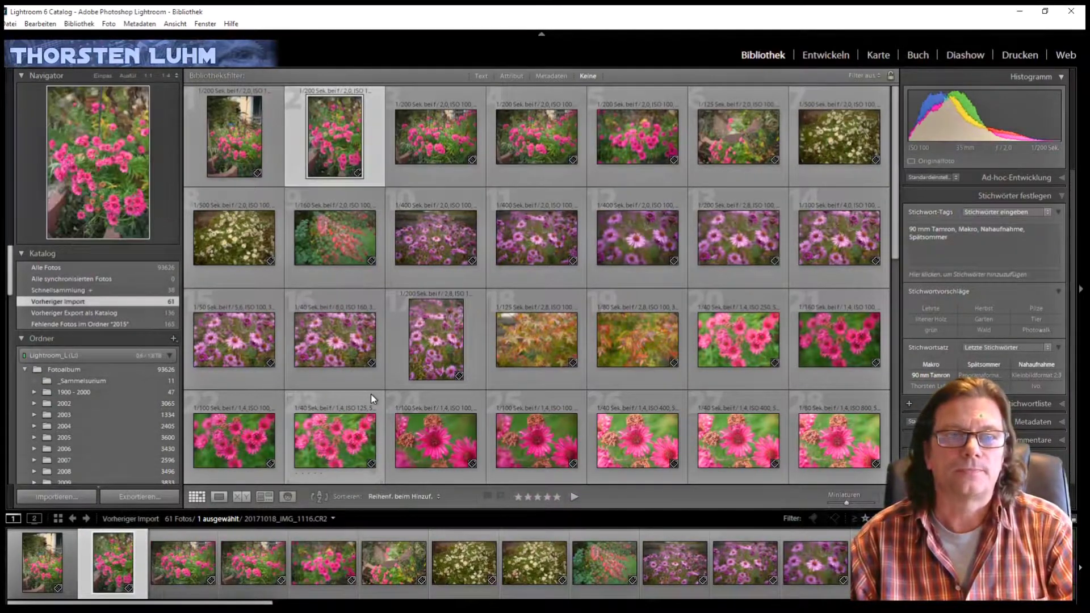
key("Left")
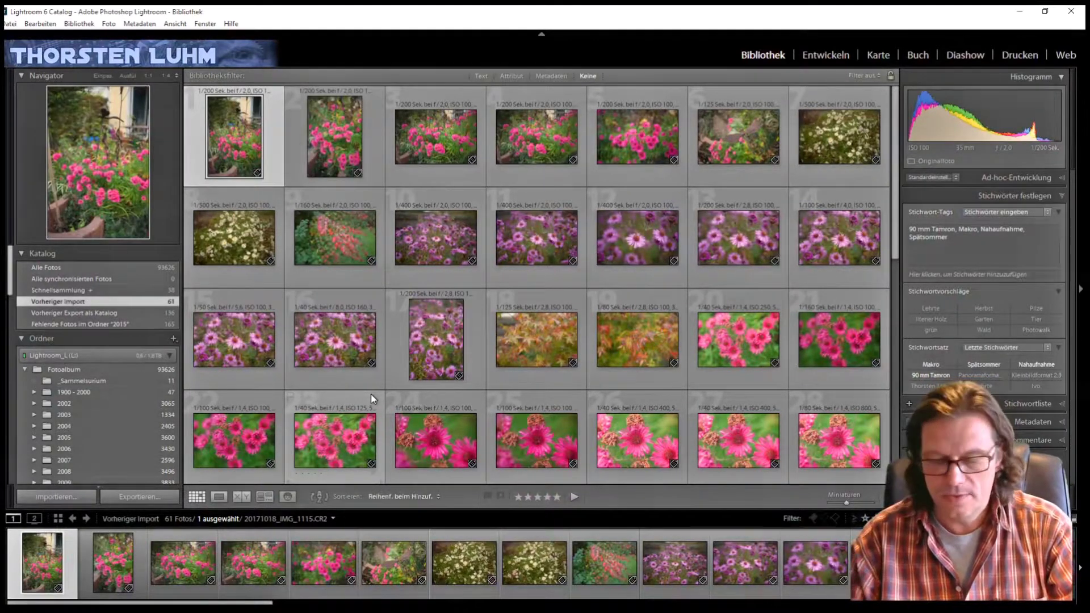
key("e")
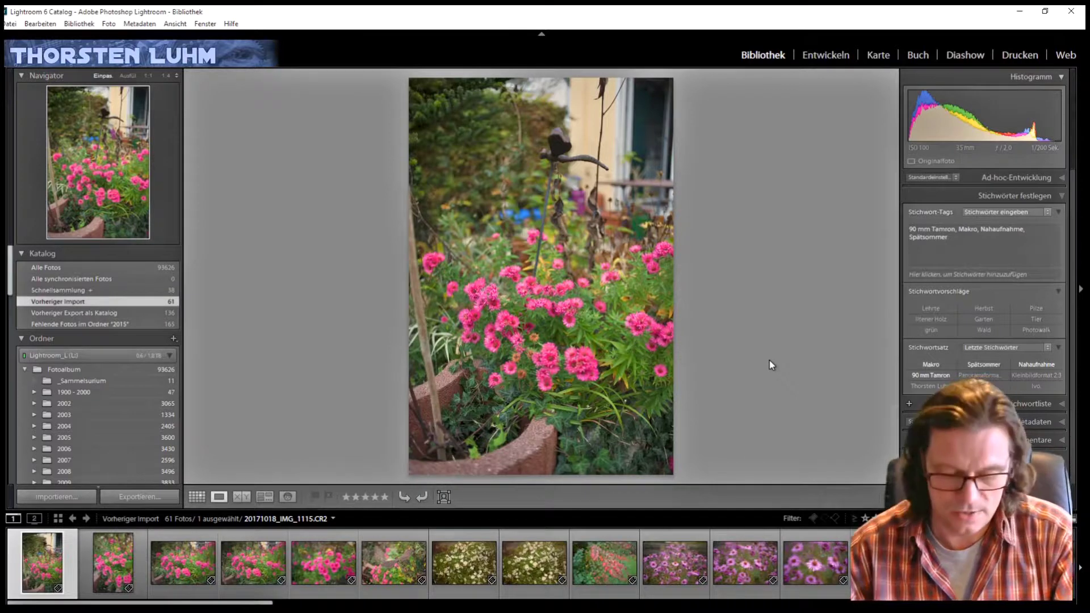
key("shift+Tab")
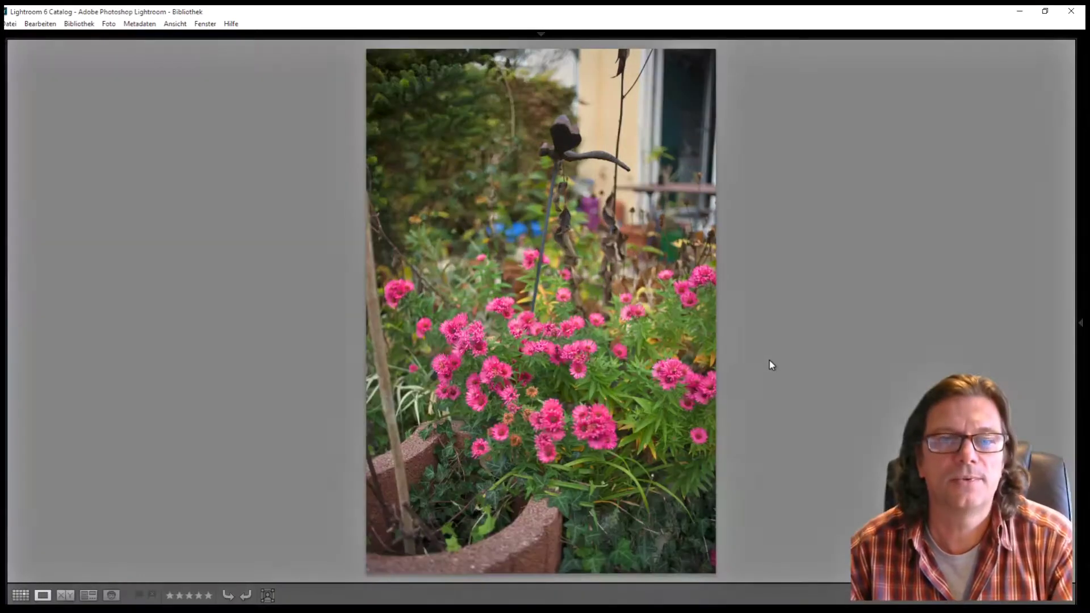
key("f")
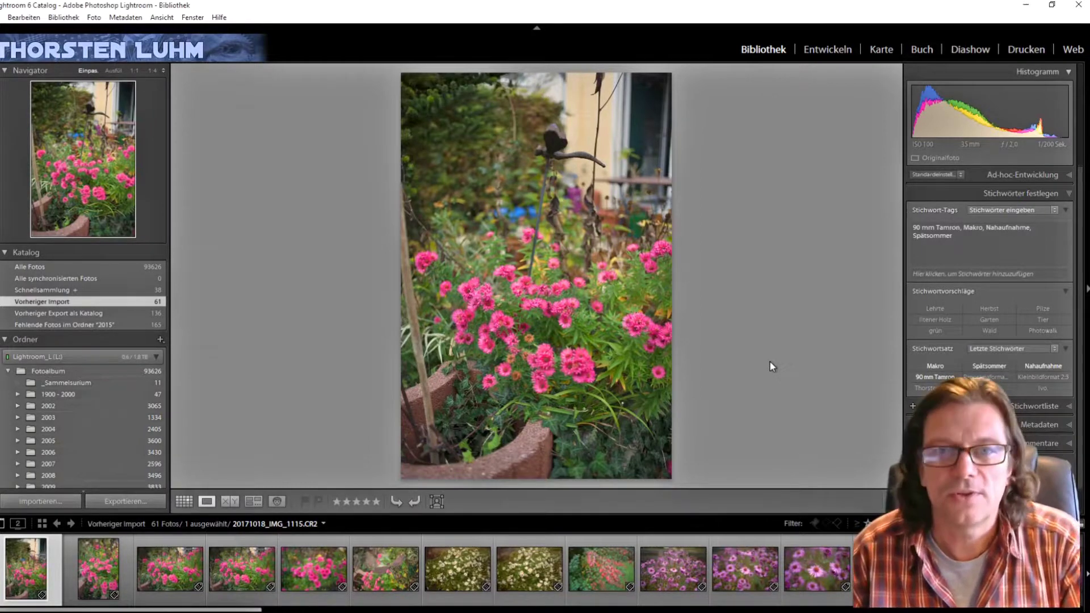
Step: Advance to IMG_1116 and give it a one-star rating
key("Right")
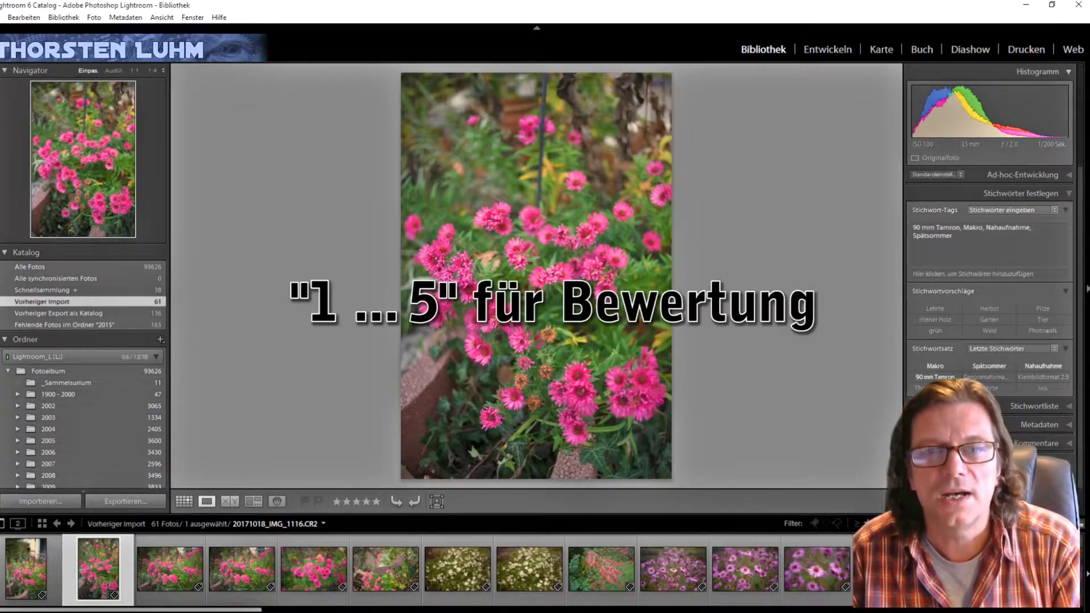
key("1")
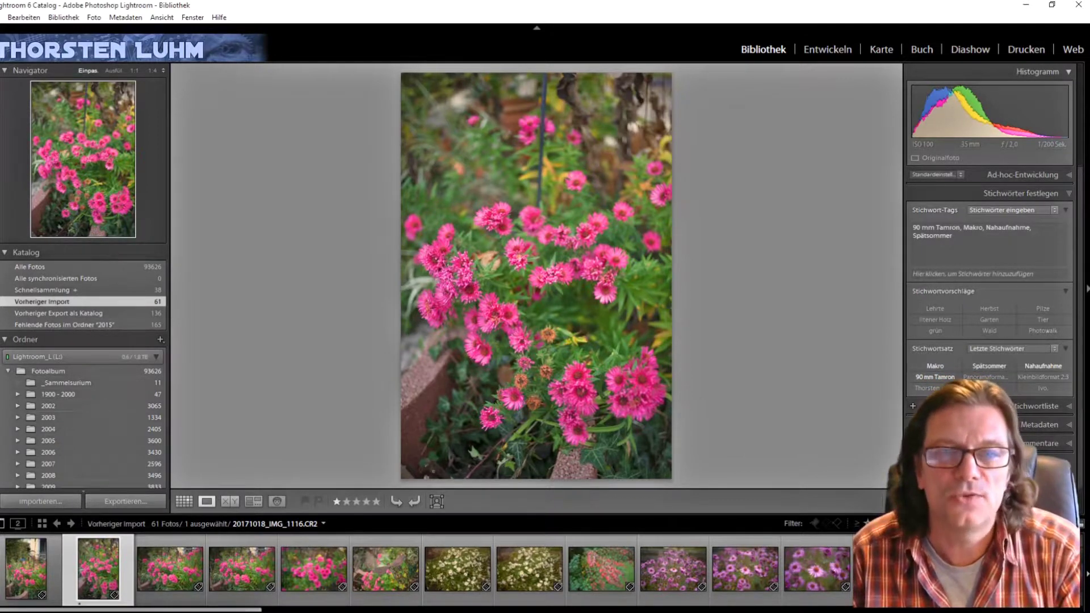
Step: Step ahead to the pink aster close-up IMG_1119 and rate it two stars
key("Right")
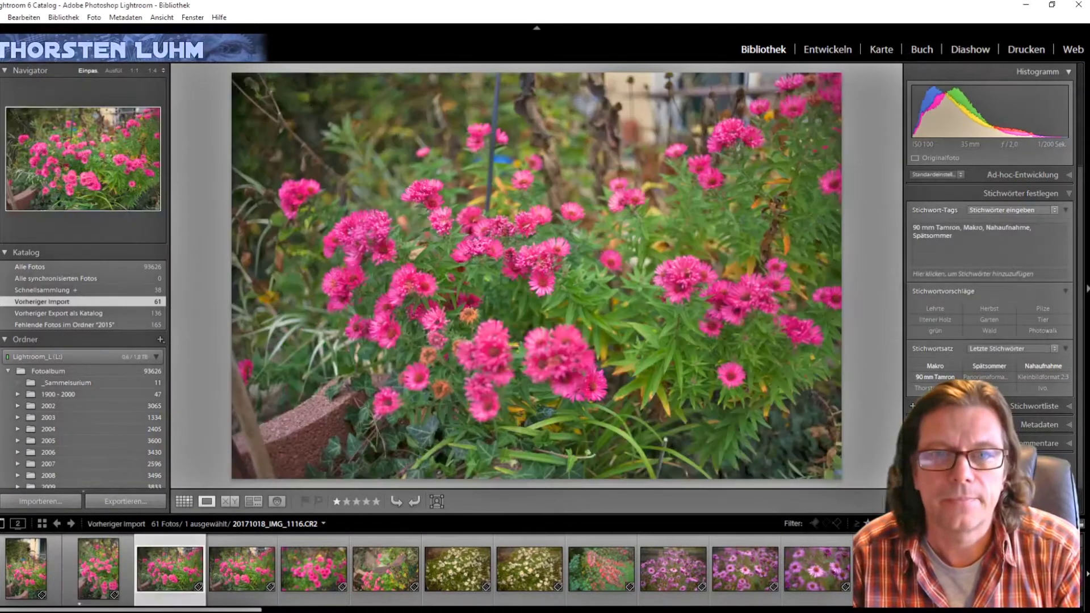
key("Right")
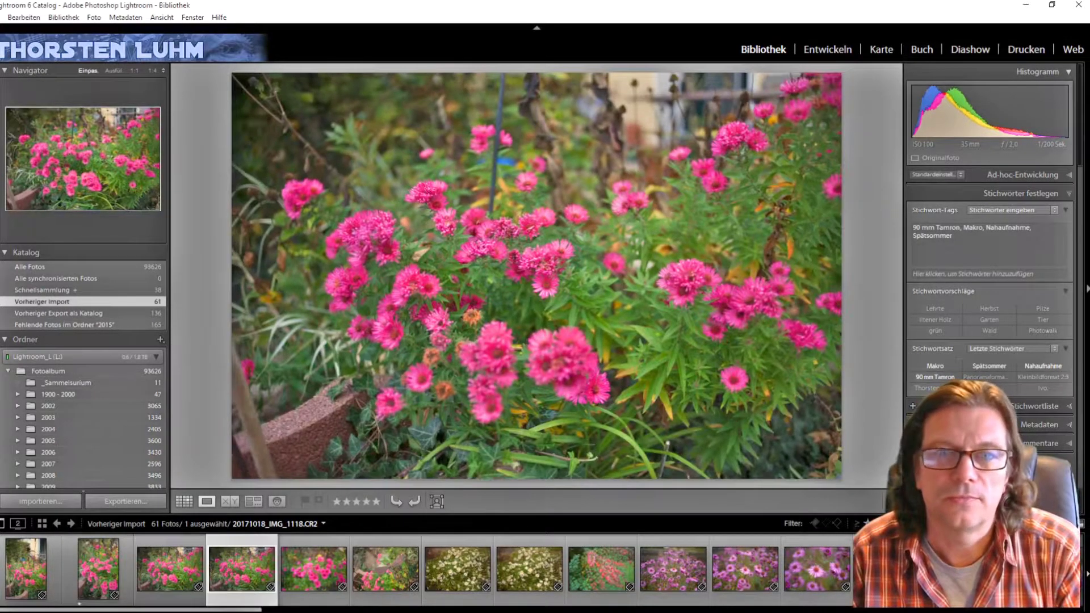
key("Right")
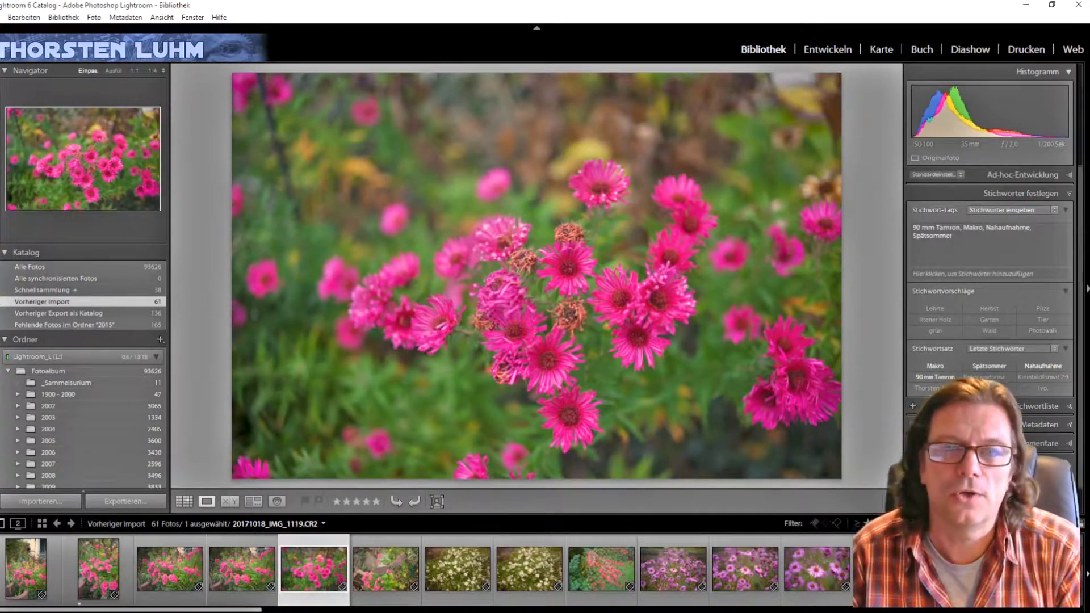
key("2")
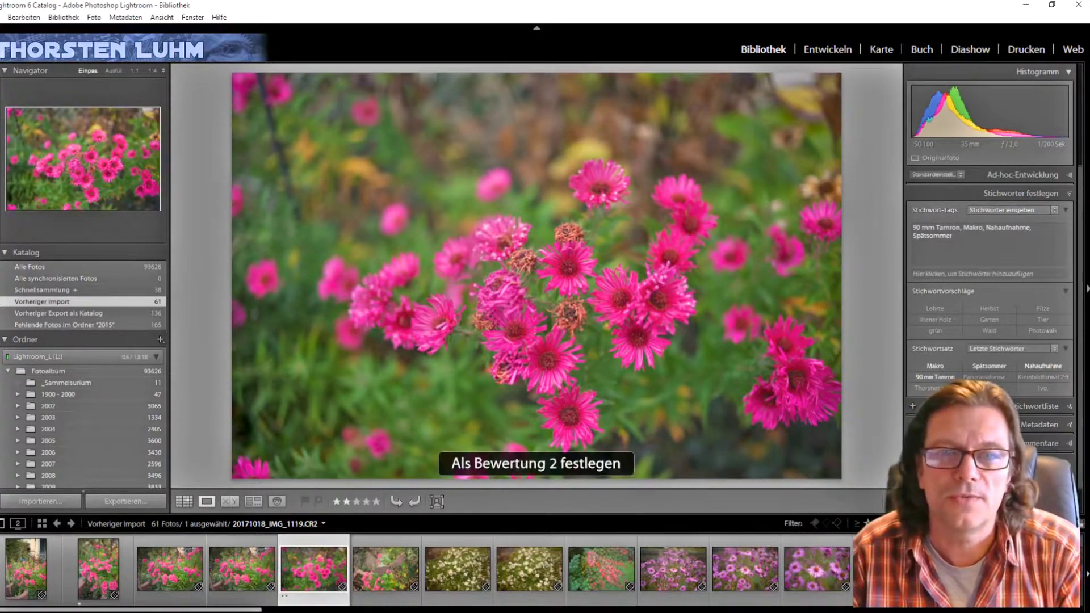
Step: Rate the red-leaf branch photo IMG_1123 one star, then continue to purple aster IMG_1126
key("Right")
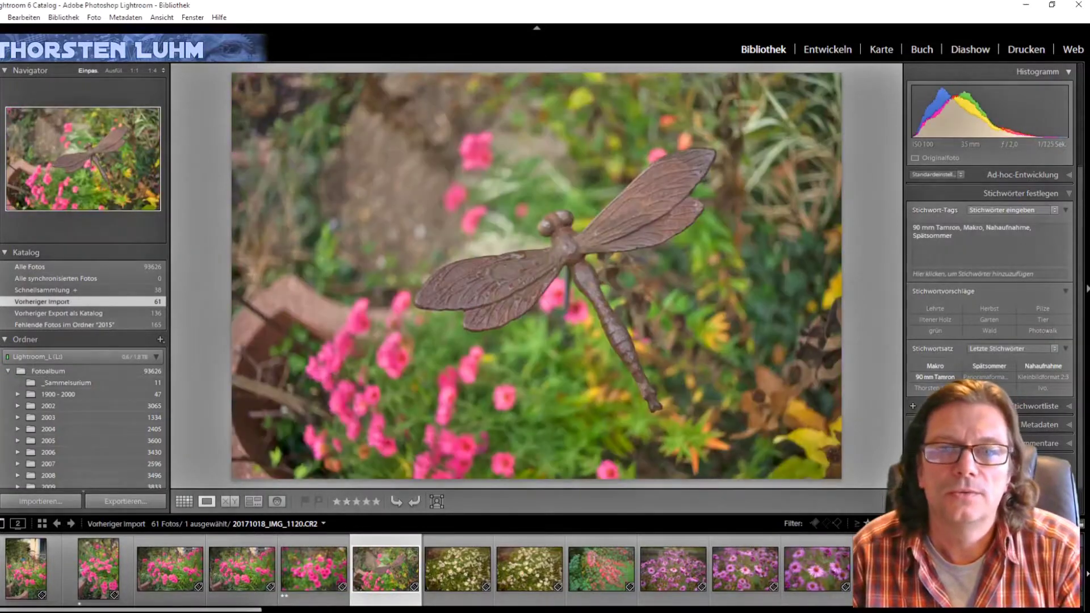
key("Right")
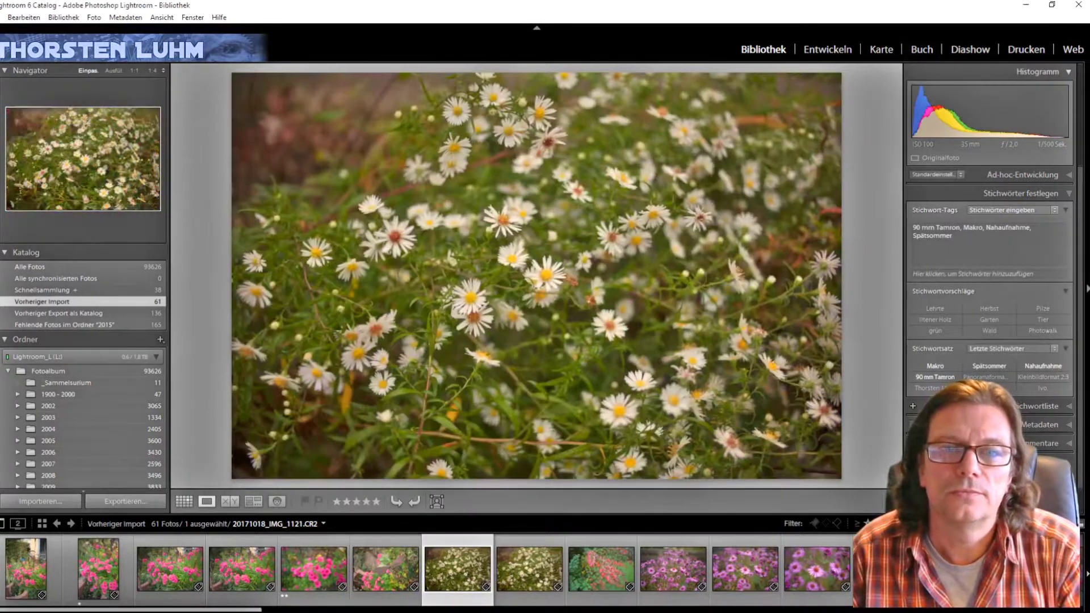
key("Right")
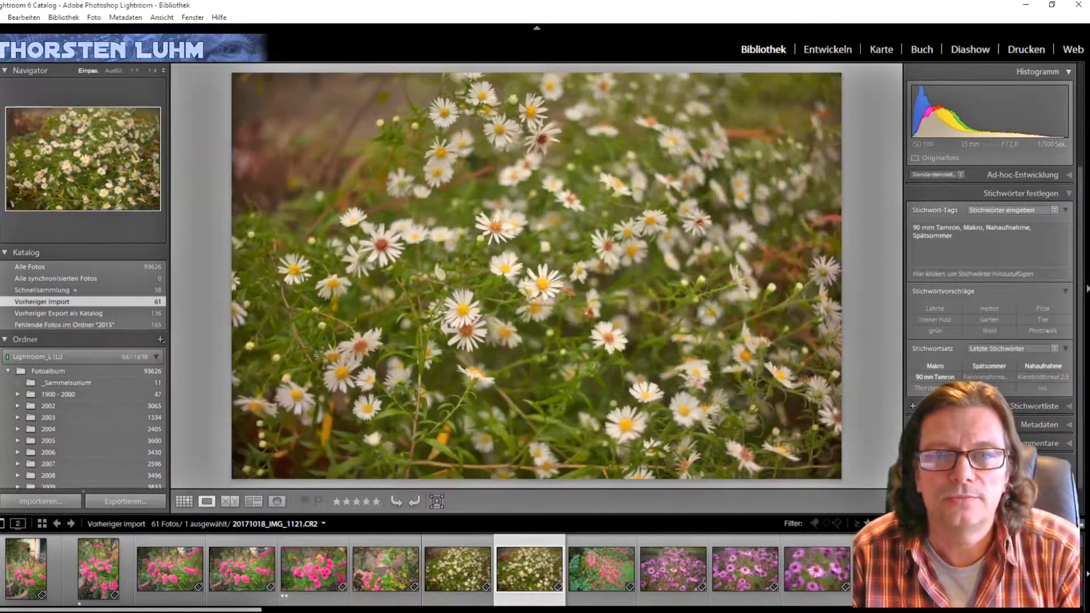
key("Right")
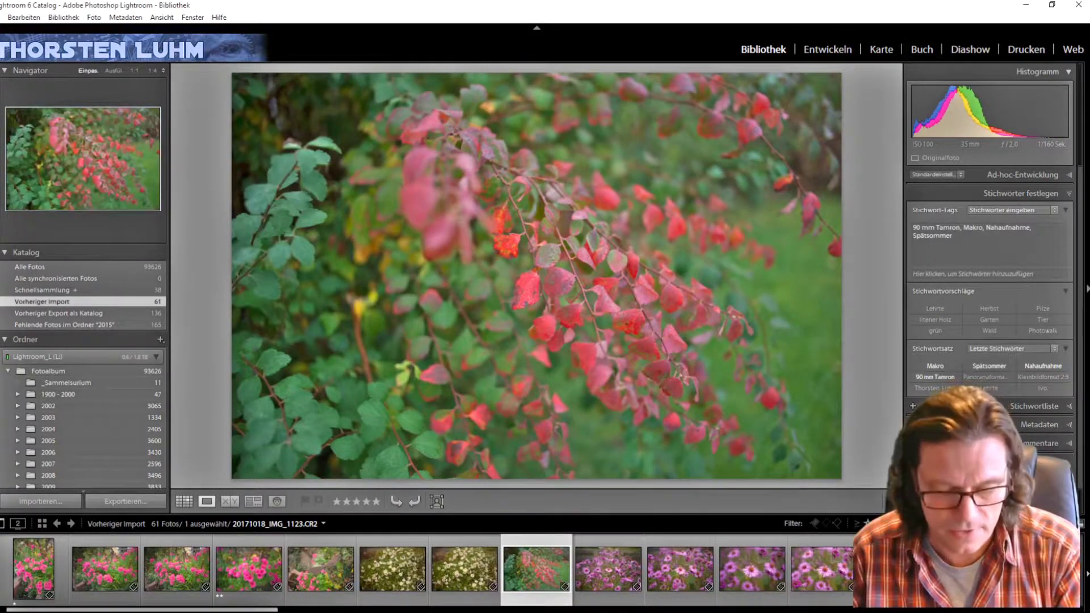
key("1")
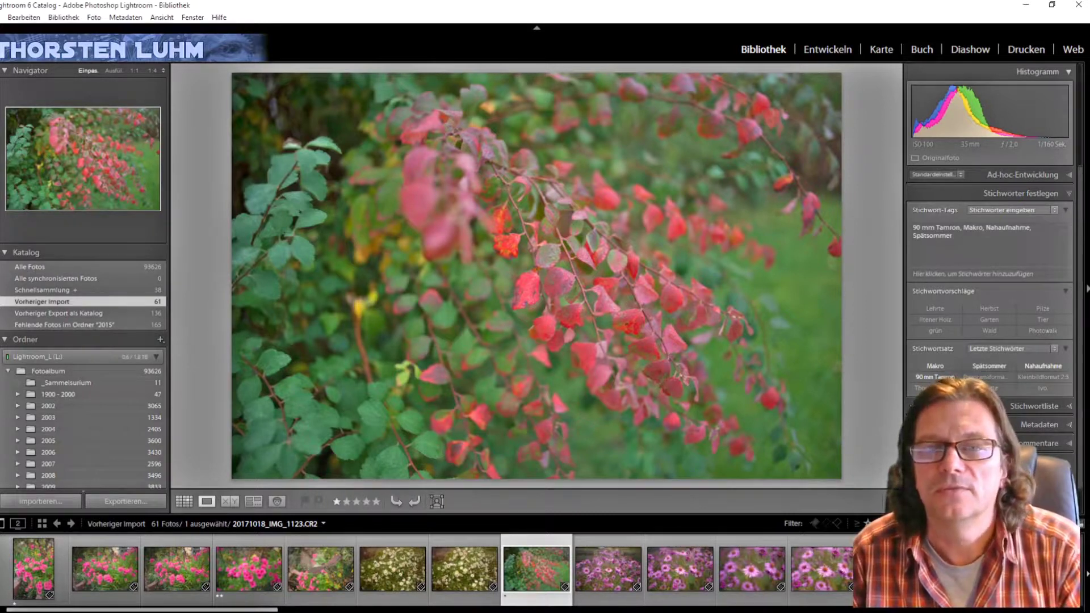
key("Right")
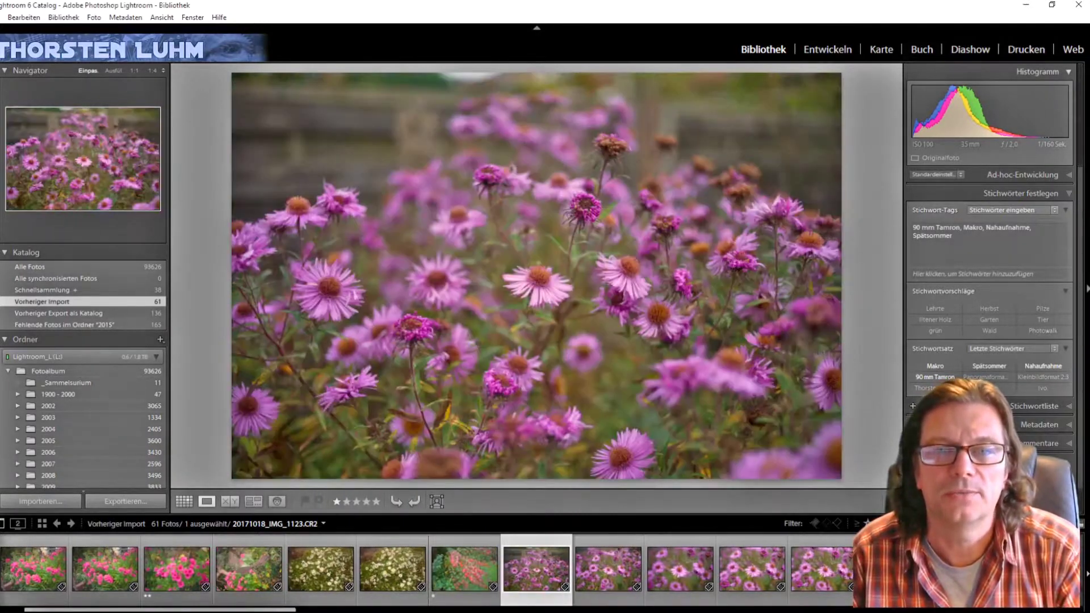
key("Right")
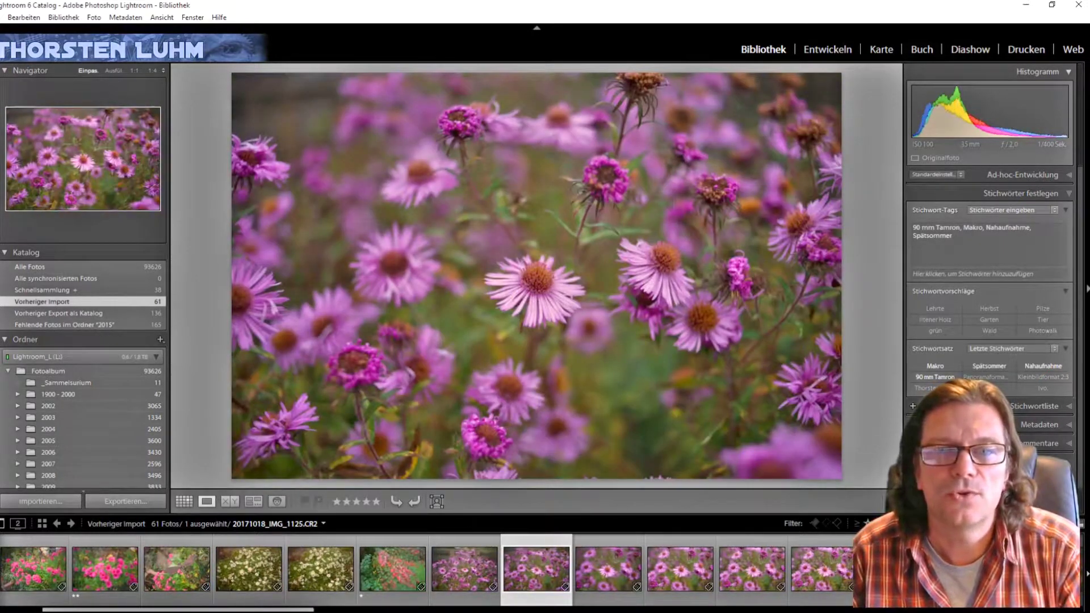
key("Right")
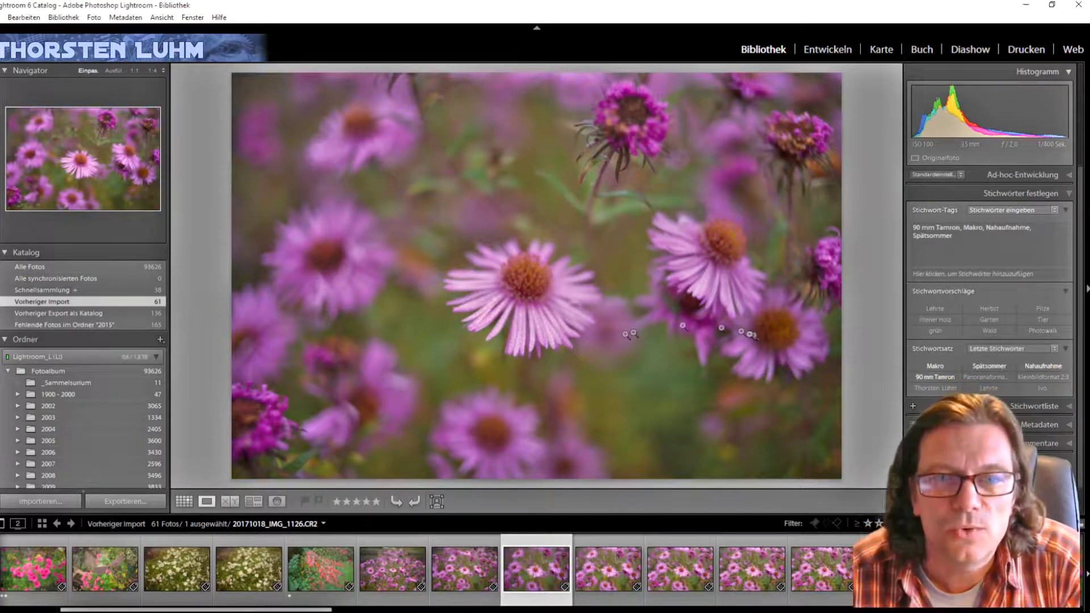
left_click(550, 301)
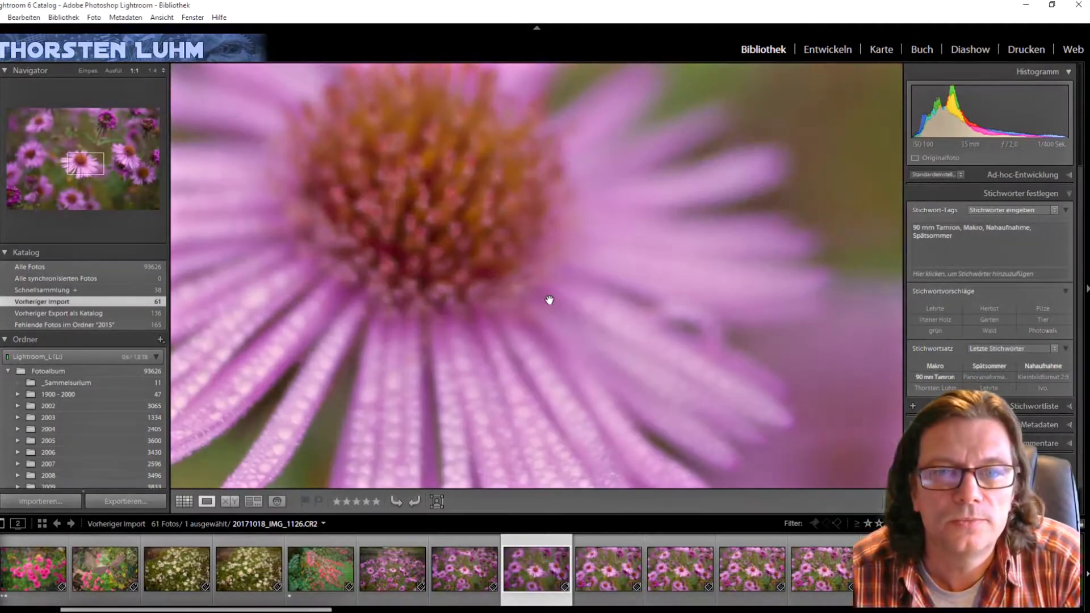
mouse_move(469, 333)
left_mouse_down()
mouse_move(732, 154)
mouse_move(603, 394)
mouse_move(553, 417)
left_mouse_up()
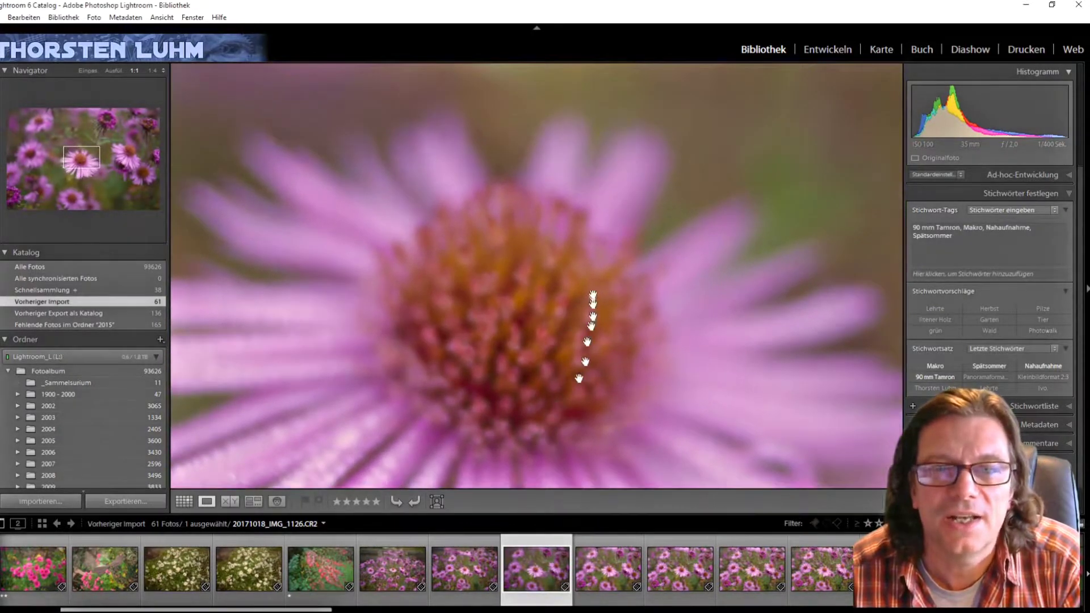
left_click(163, 71)
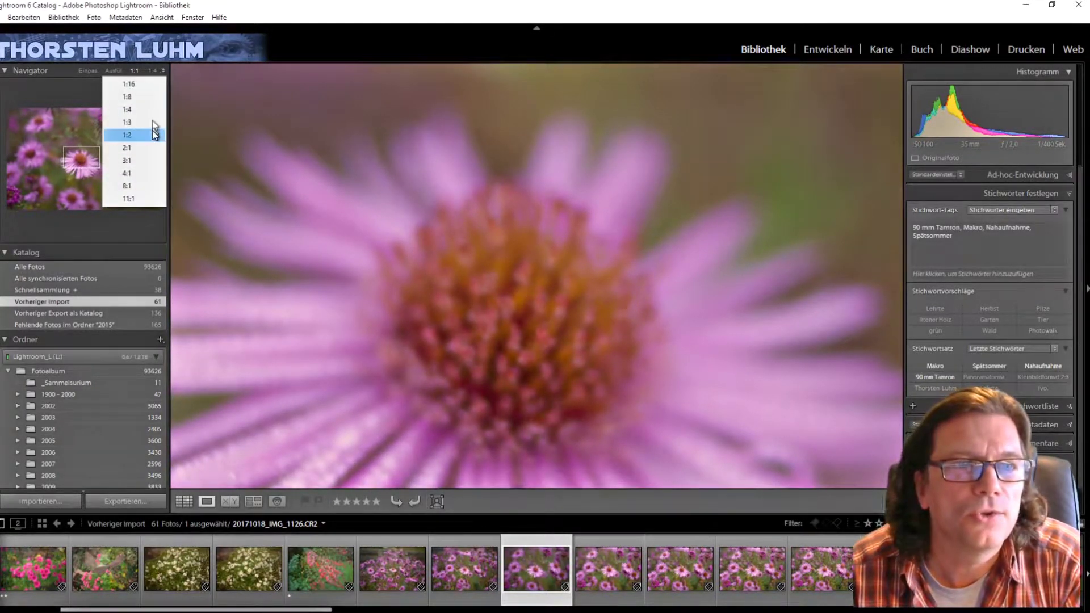
left_click(150, 129)
mouse_move(555, 348)
left_mouse_down()
mouse_move(556, 241)
mouse_move(510, 205)
mouse_move(547, 295)
mouse_move(503, 353)
left_mouse_up()
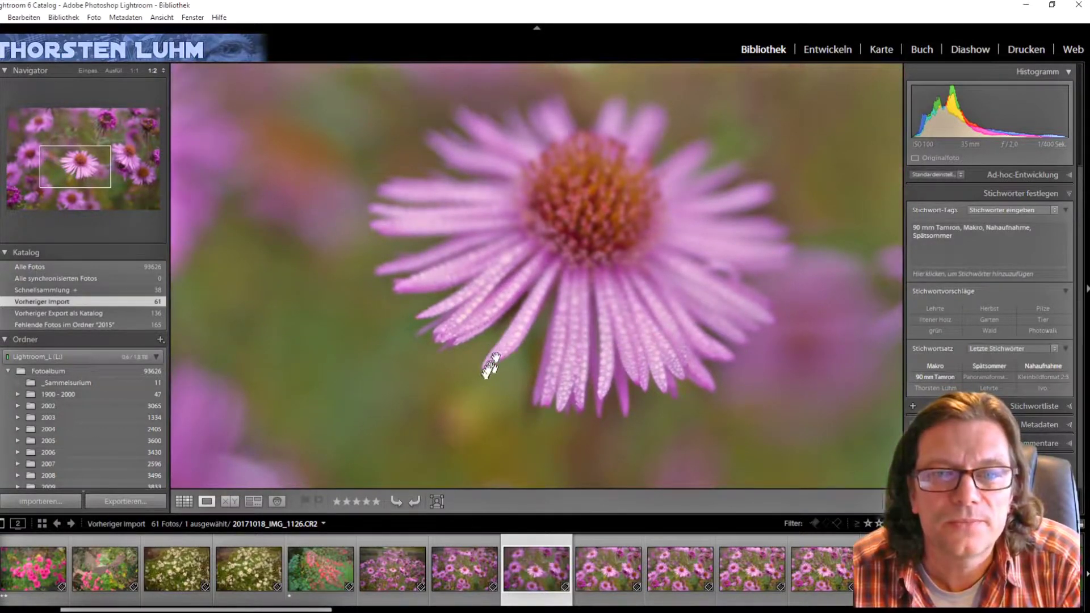
left_click_drag(576, 392, 576, 360)
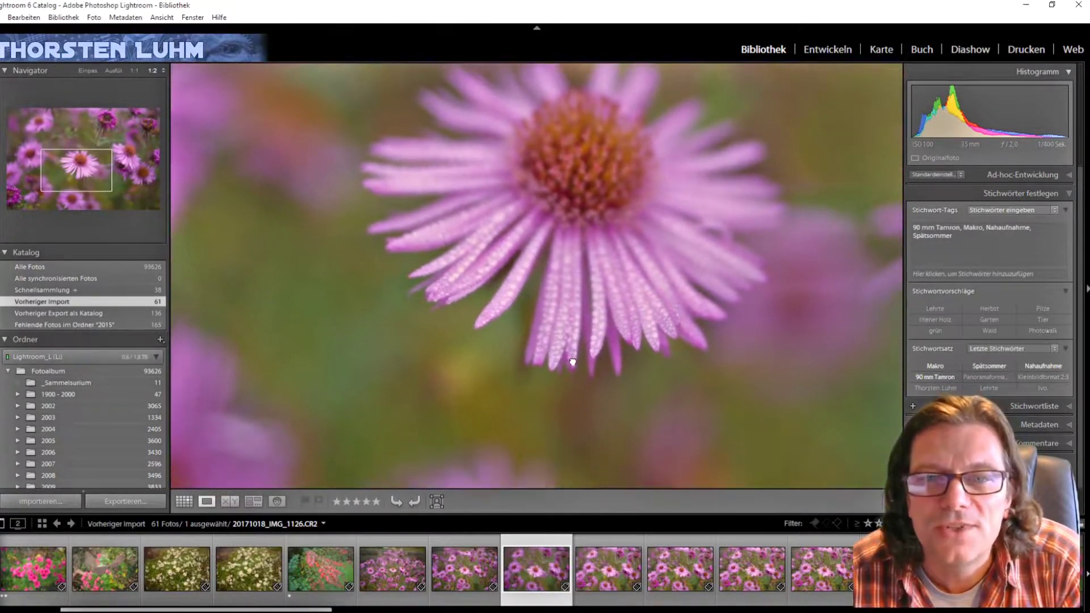
left_click_drag(667, 358, 638, 414)
left_click(566, 358)
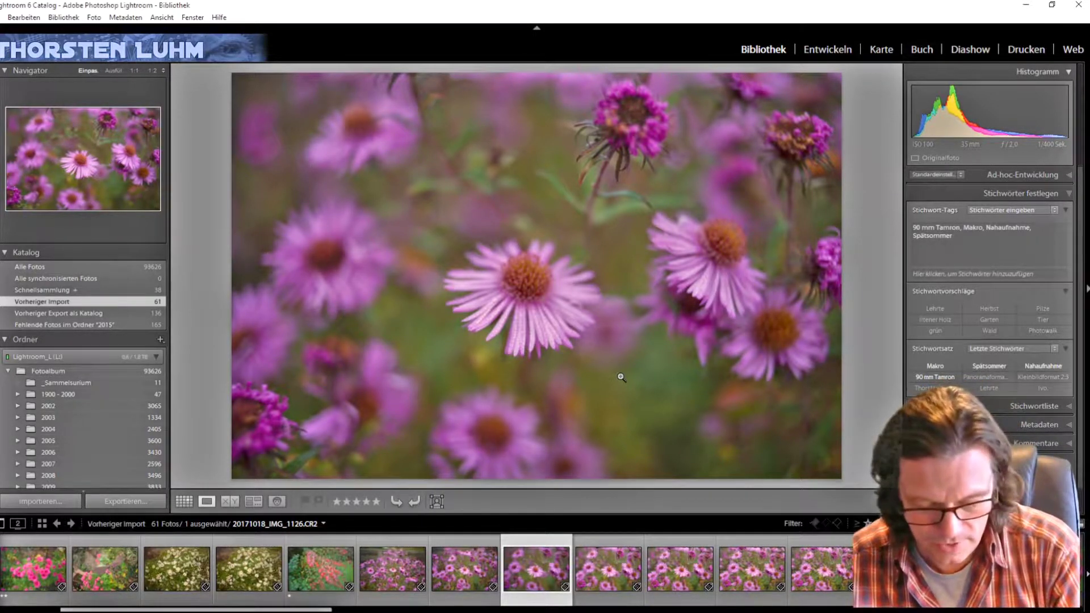
Step: Flag the purple aster photo as rejected, give it a red label, and switch to Grid view
key("x")
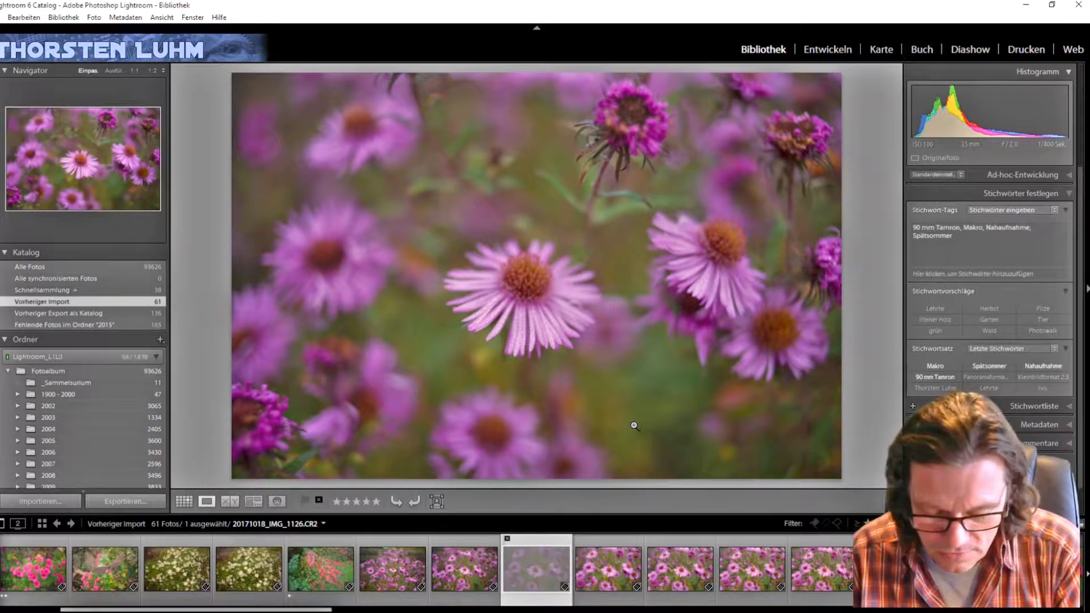
key("6")
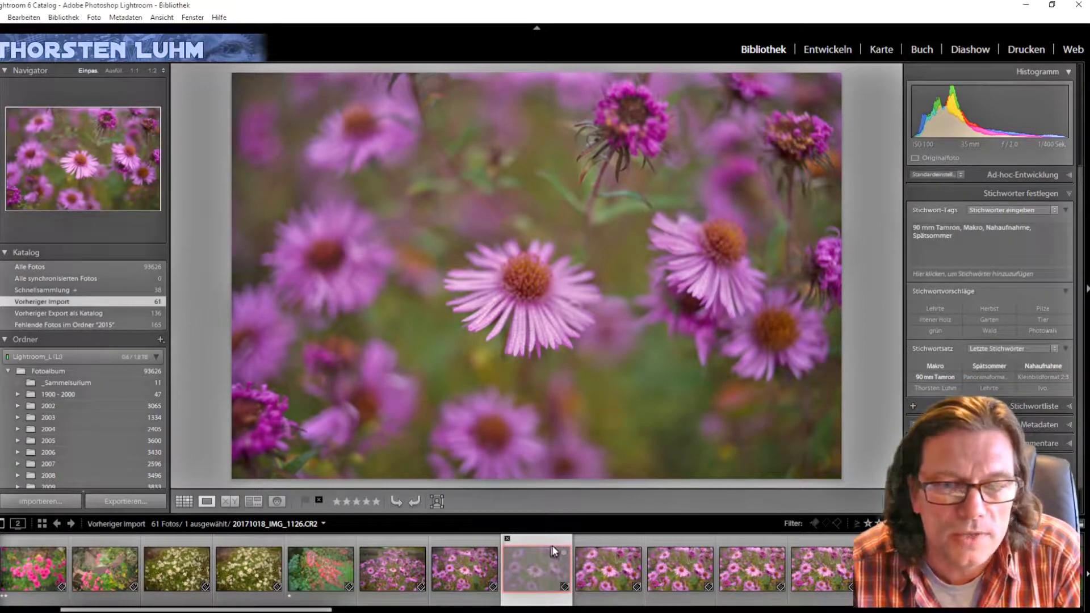
key("g")
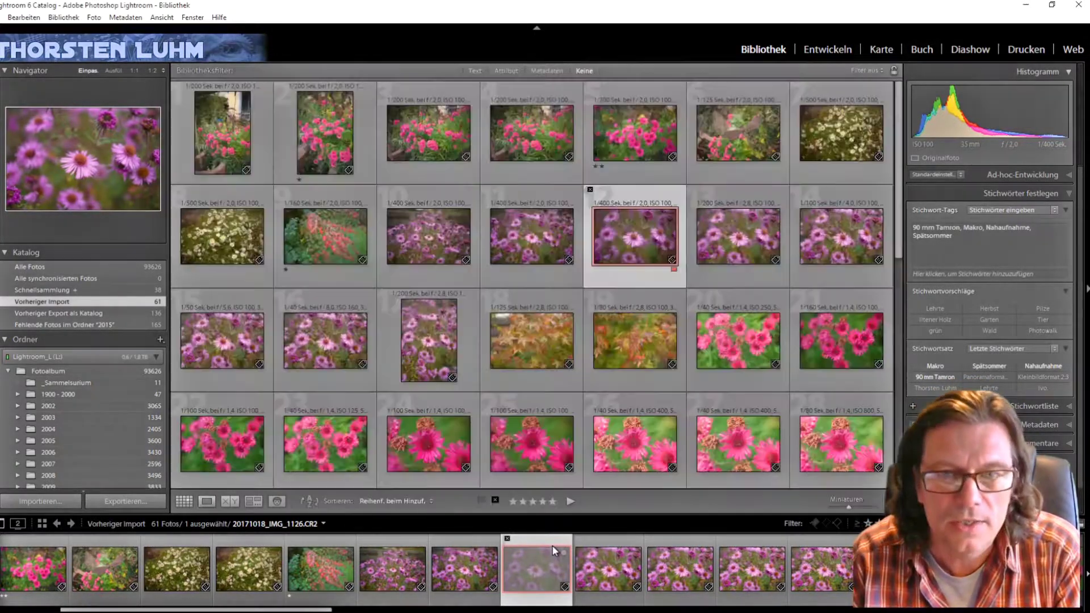
mouse_move(635, 234)
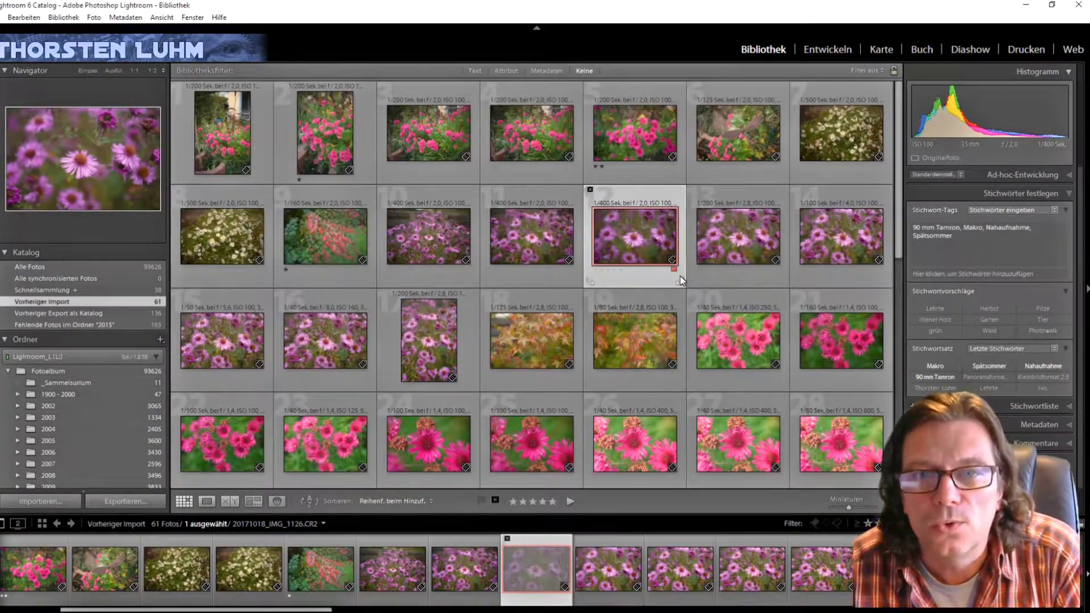
Step: Select the rejected photo 12 in the grid and clear its red label
left_click(714, 277)
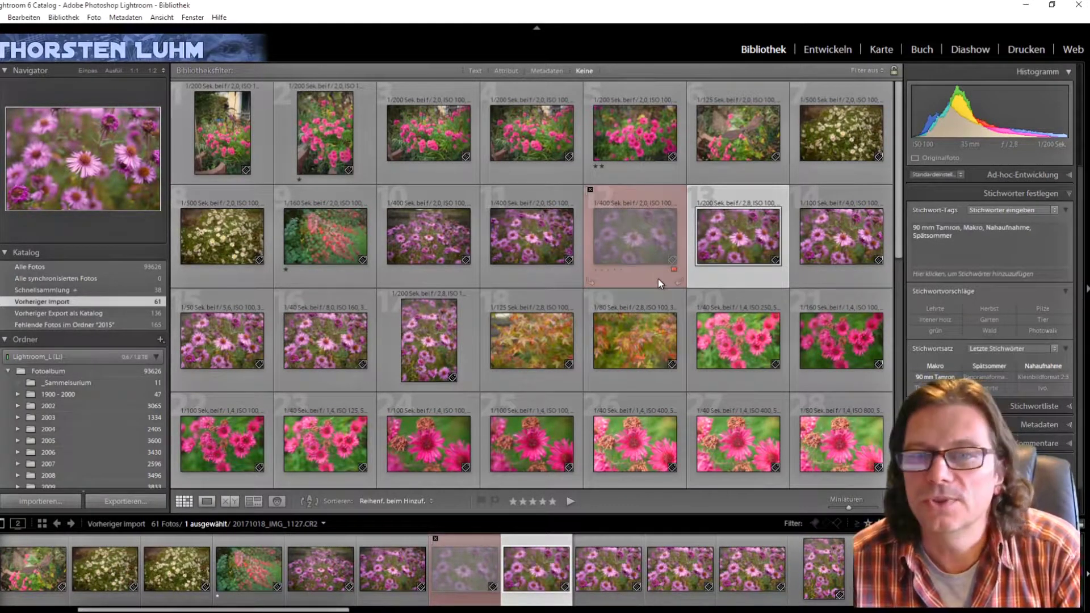
left_click(639, 233)
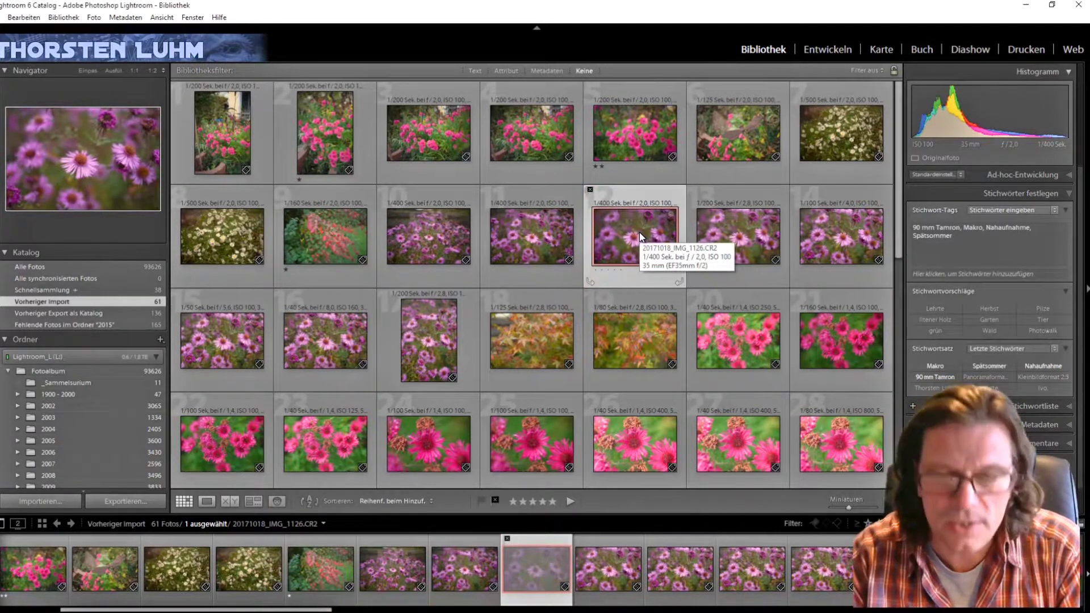
key("6")
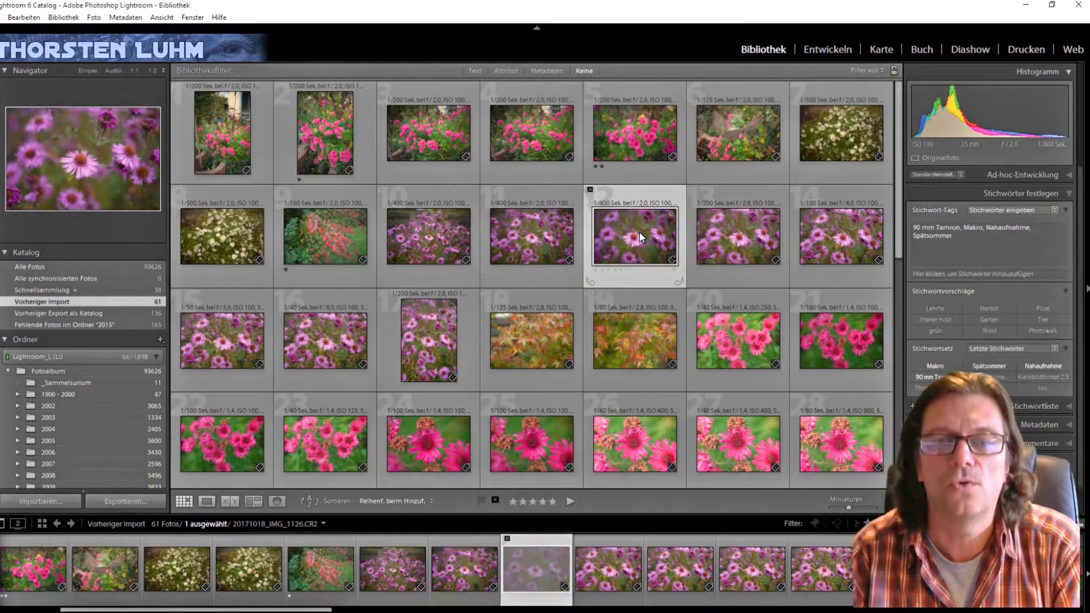
Step: Open the next purple aster photo in Loupe, check it at 1:2 zoom, and rate it two stars
double_click(639, 233)
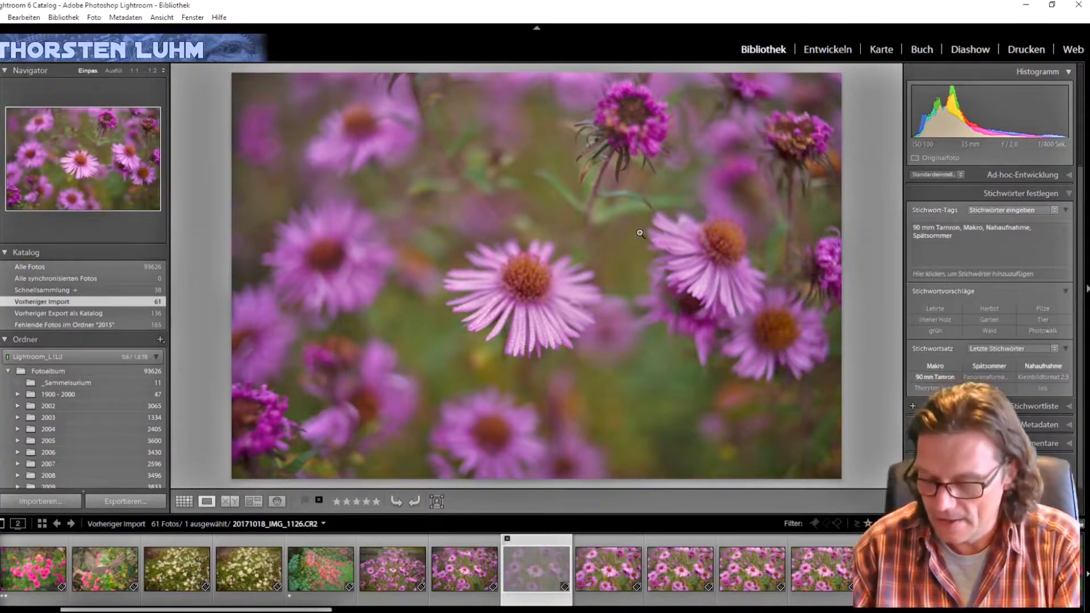
key("Right")
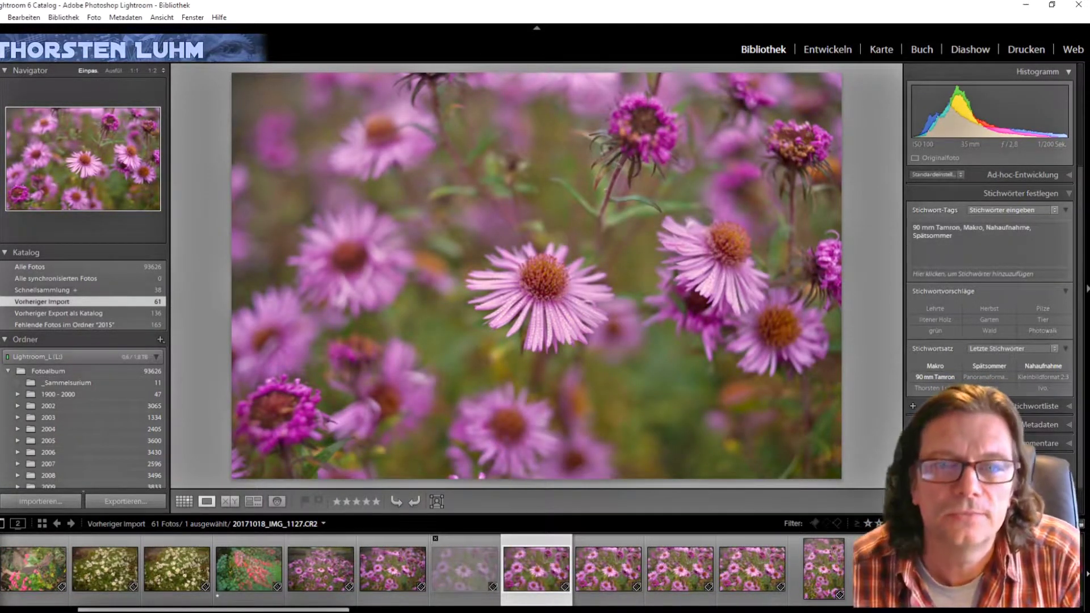
left_click(542, 327)
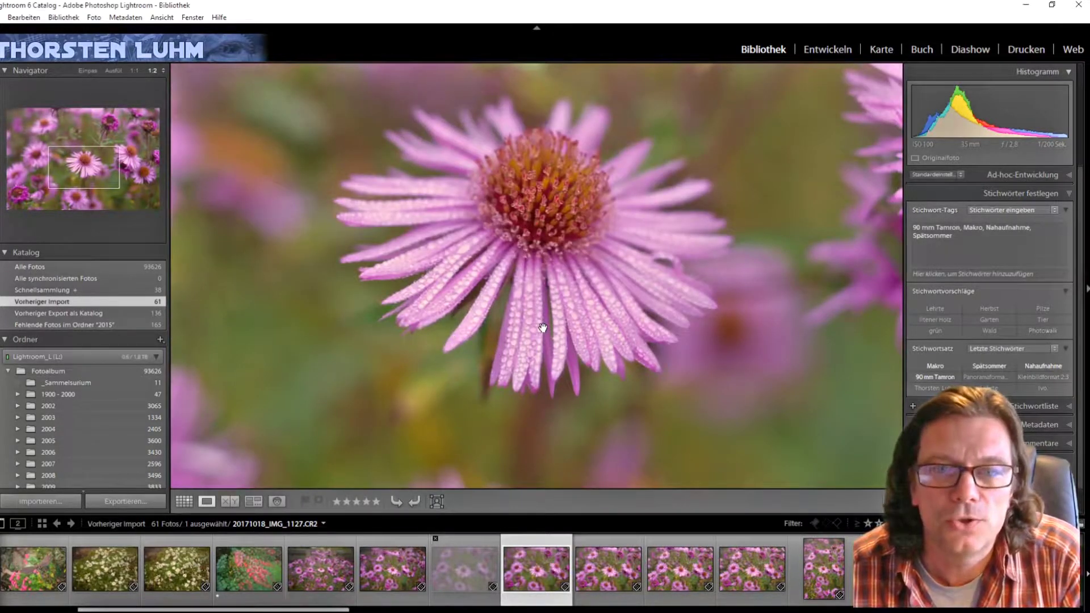
left_click(543, 329)
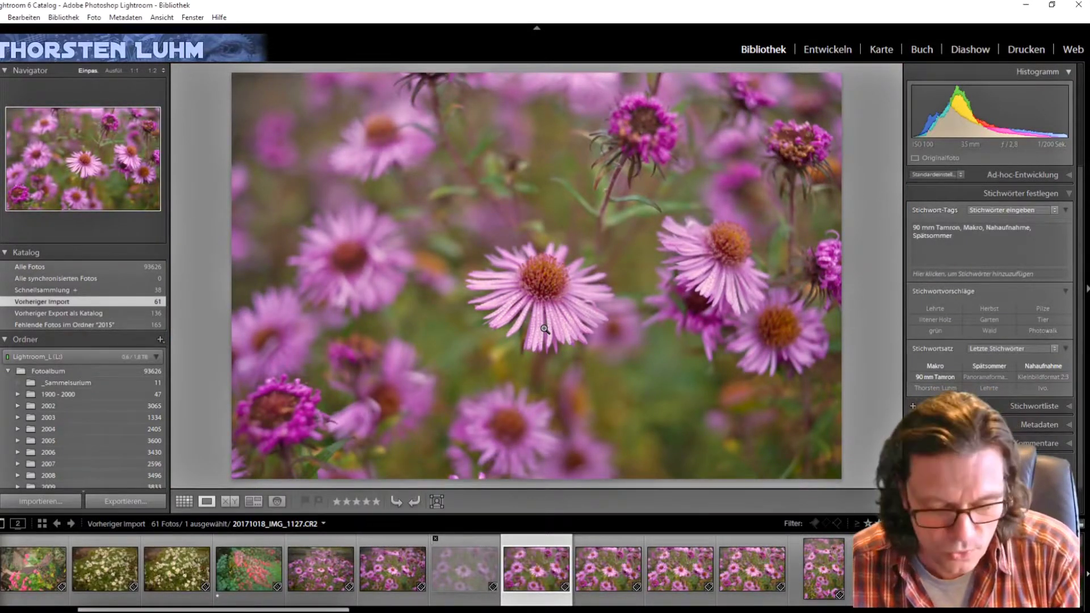
key("2")
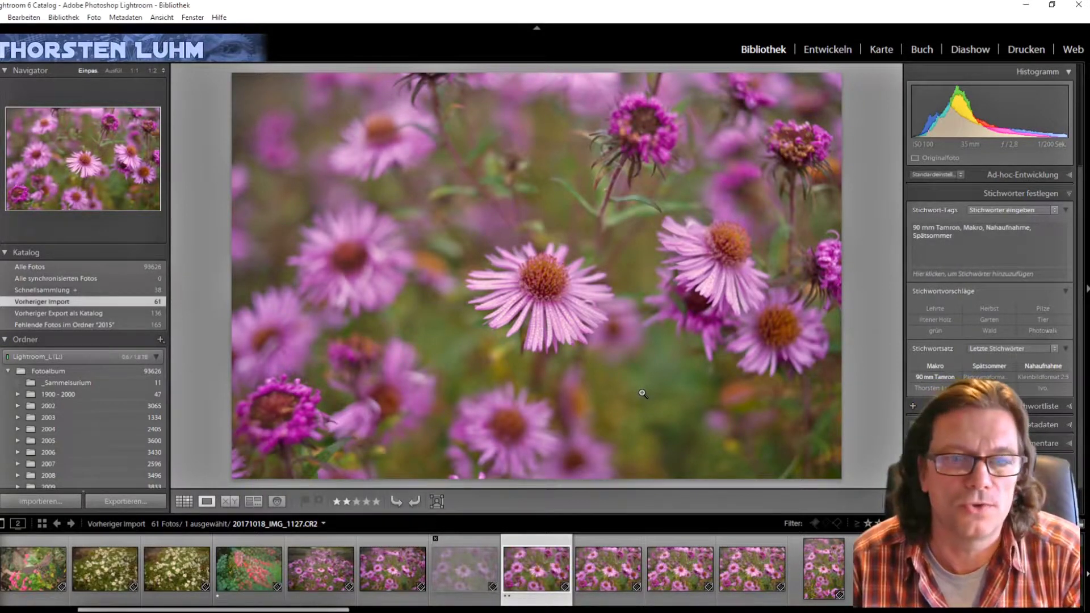
Step: Step back to the rejected photo, then forward two photos through the import
key("Left")
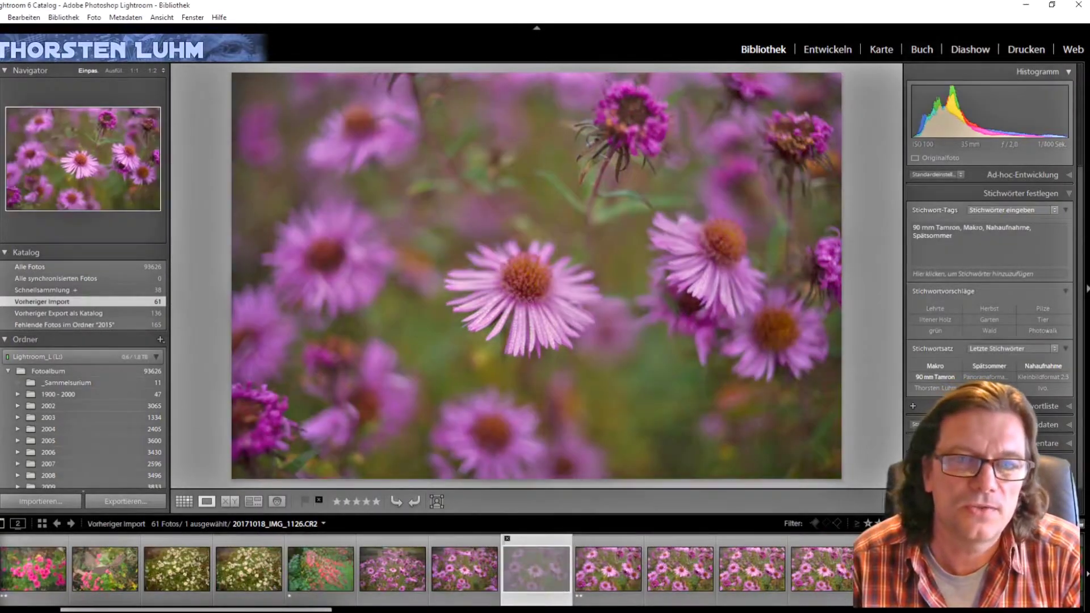
key("Right")
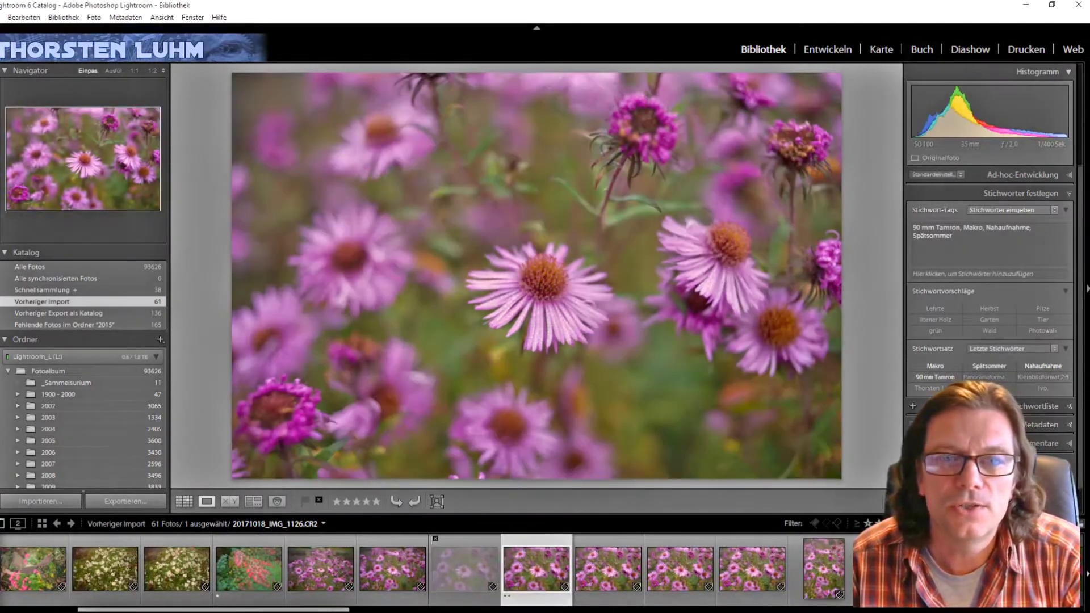
key("Right")
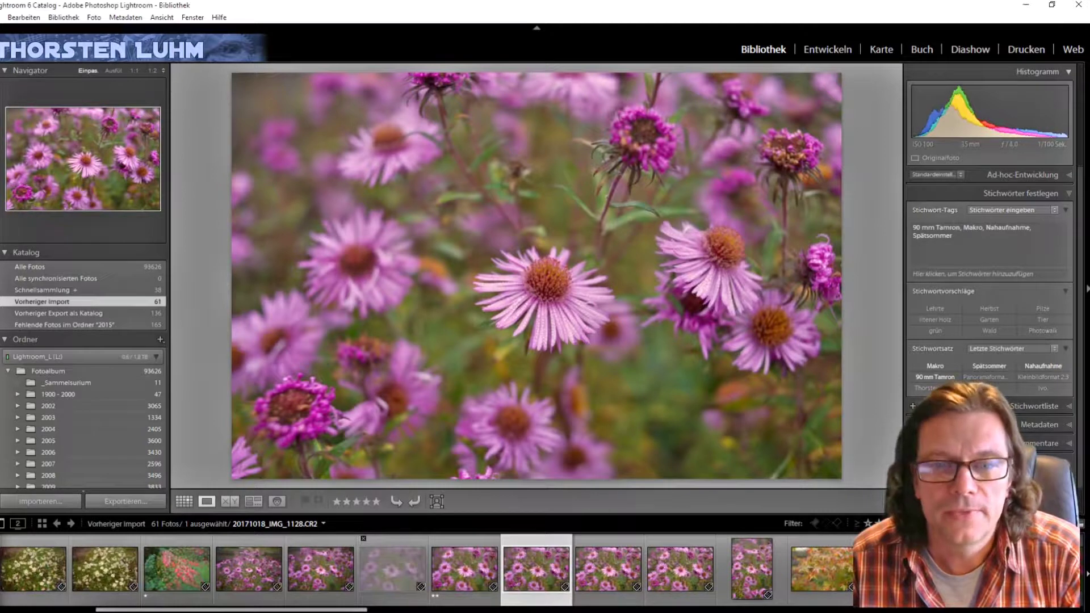
Step: Step through the filmstrip past the maple-leaf photos to the pink aster close-up IMG_1141
key("Right")
key("Right")
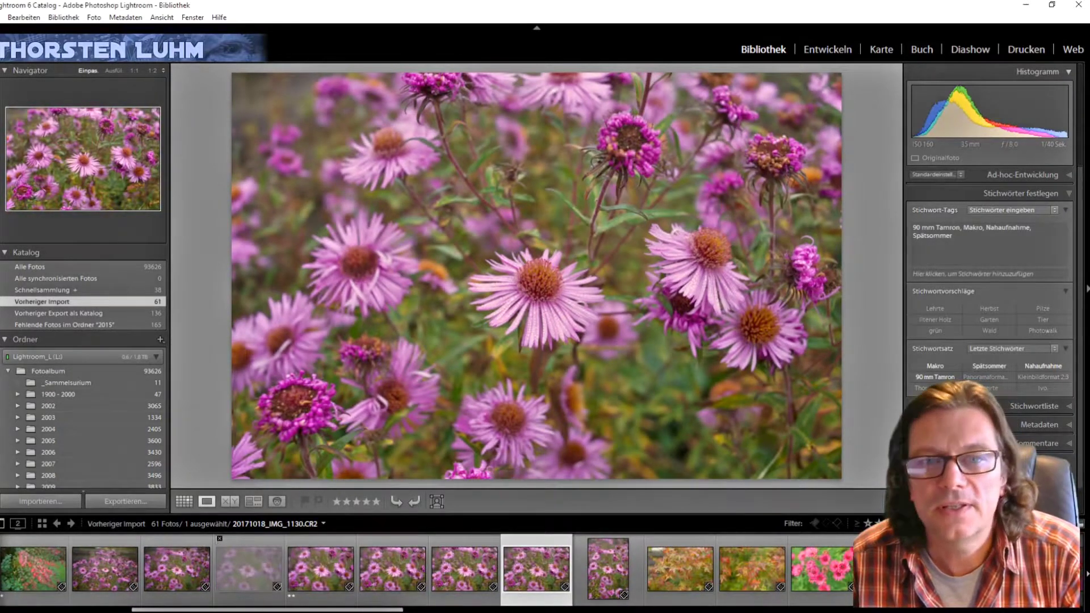
key("Right")
key("Right")
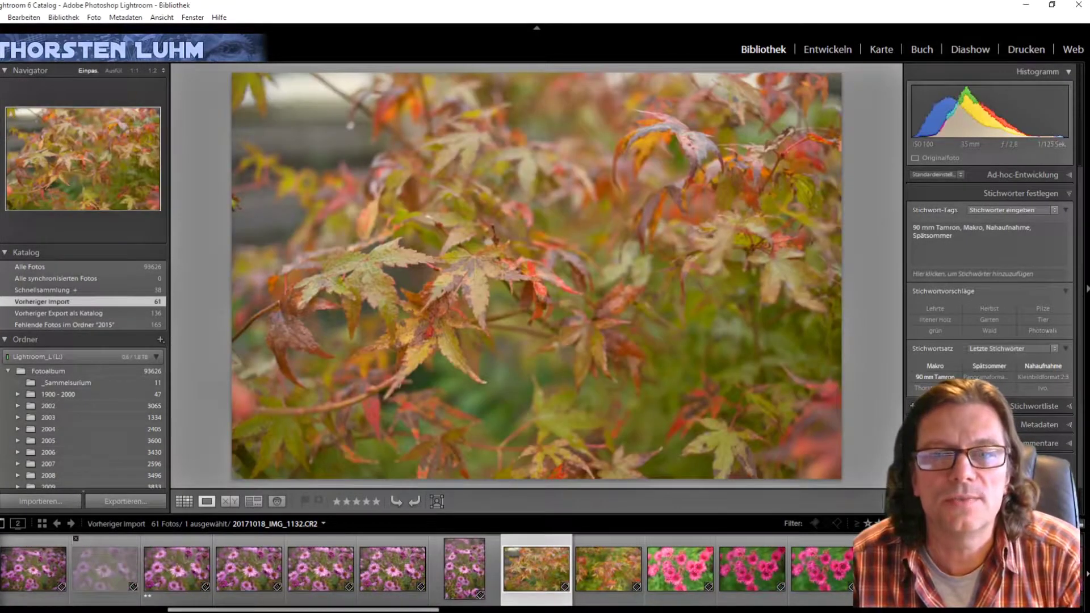
key("Right")
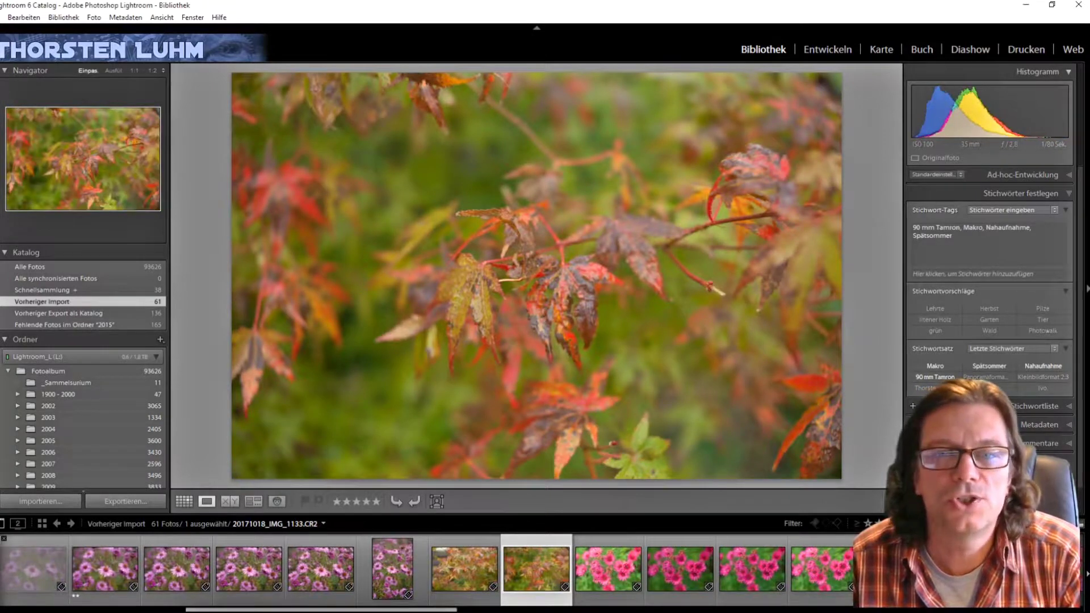
key("Right")
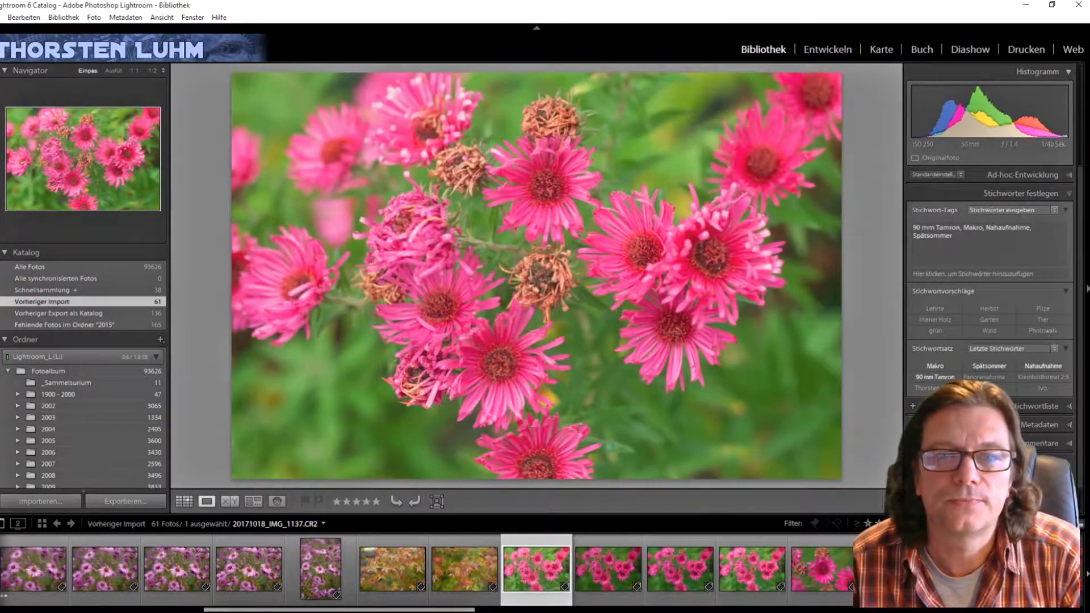
key("Left")
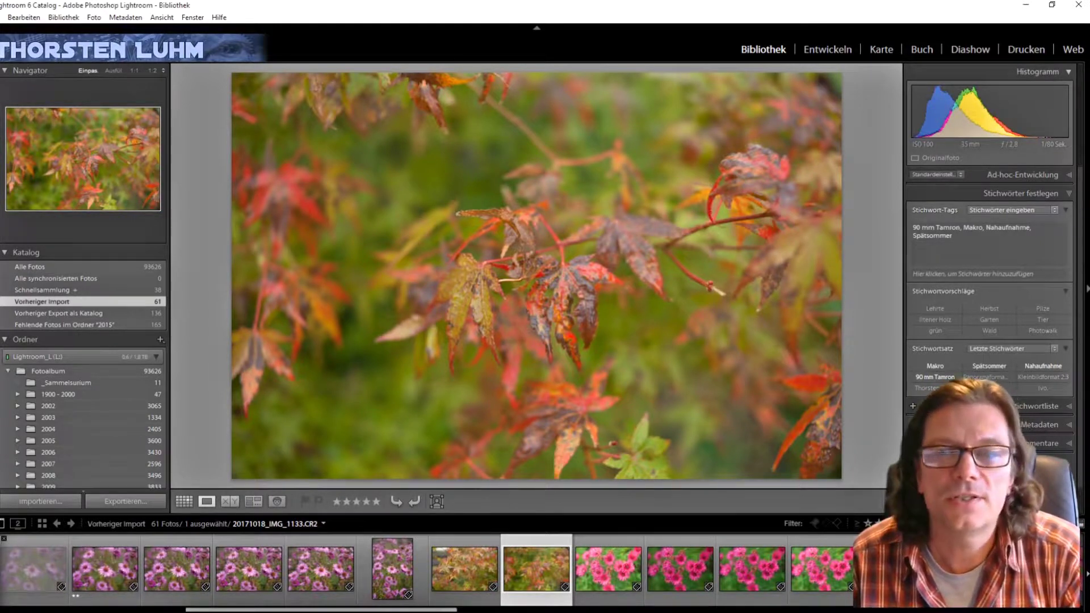
key("Right")
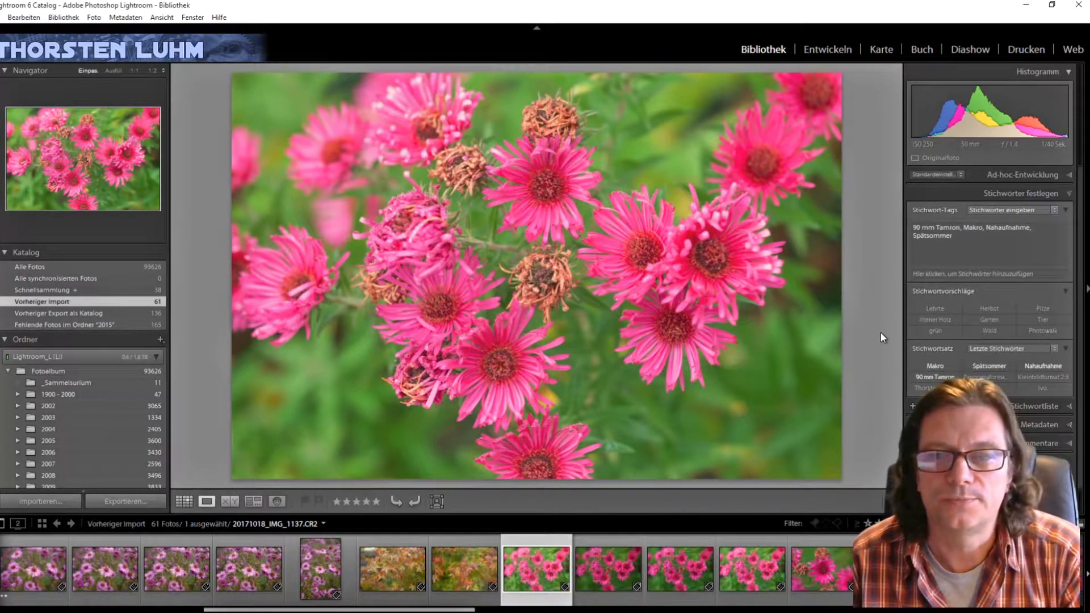
key("Right")
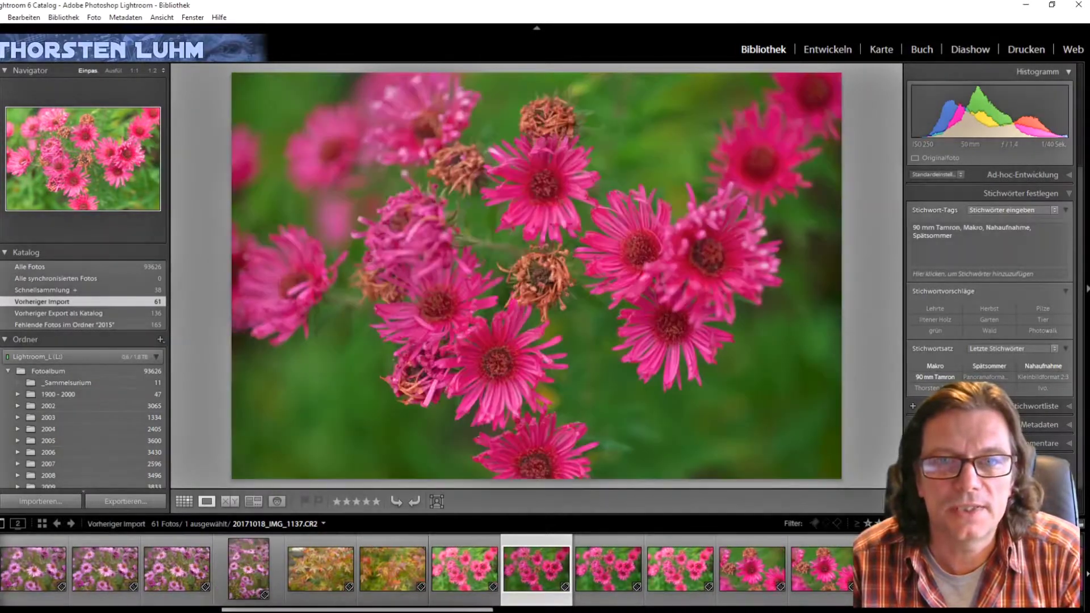
key("Right")
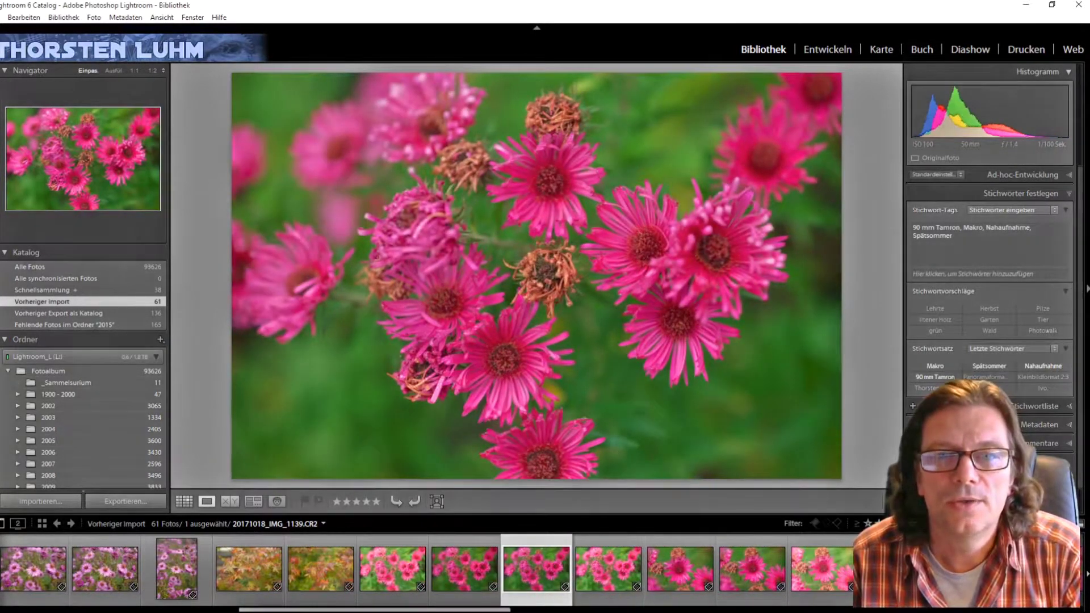
key("Right")
key("Right")
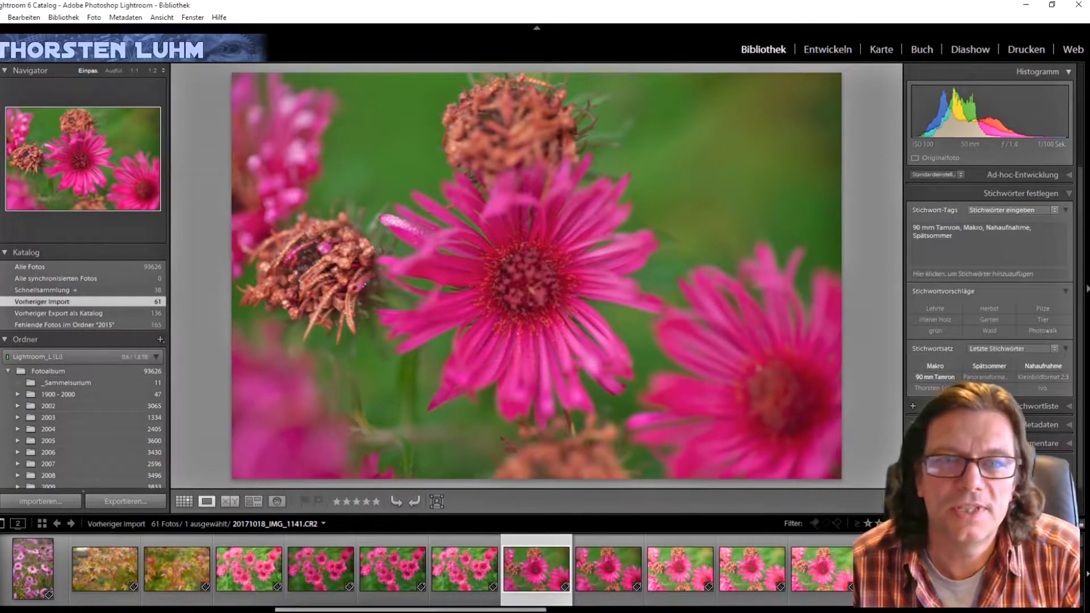
Step: After checking focus at 1:2, reject the three soft pink-aster shots IMG_1141–1143
left_click(560, 279)
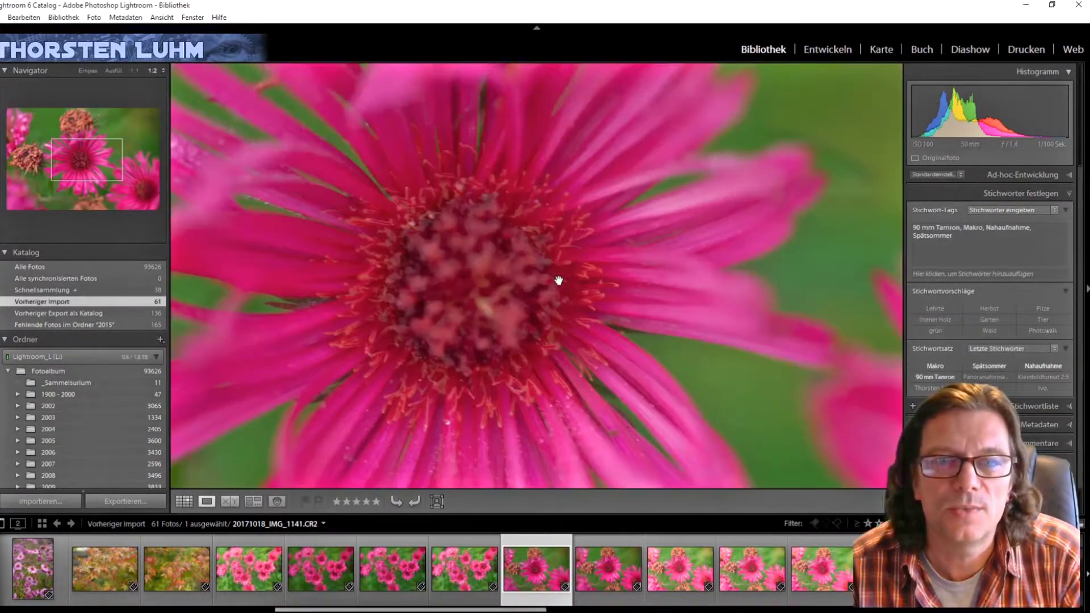
left_click(557, 281)
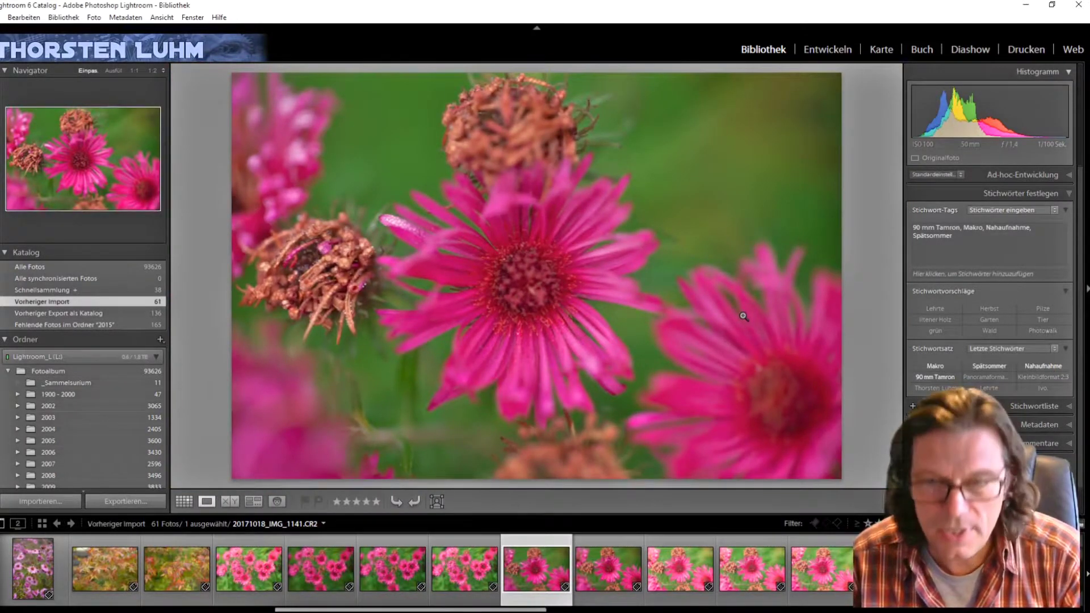
key("x")
key("Right")
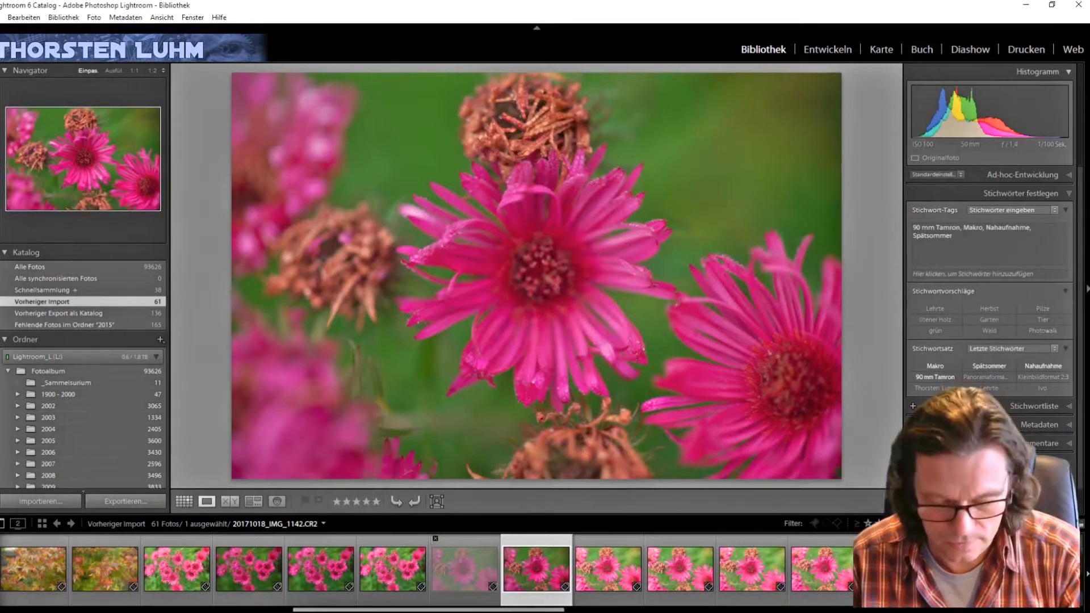
key("x")
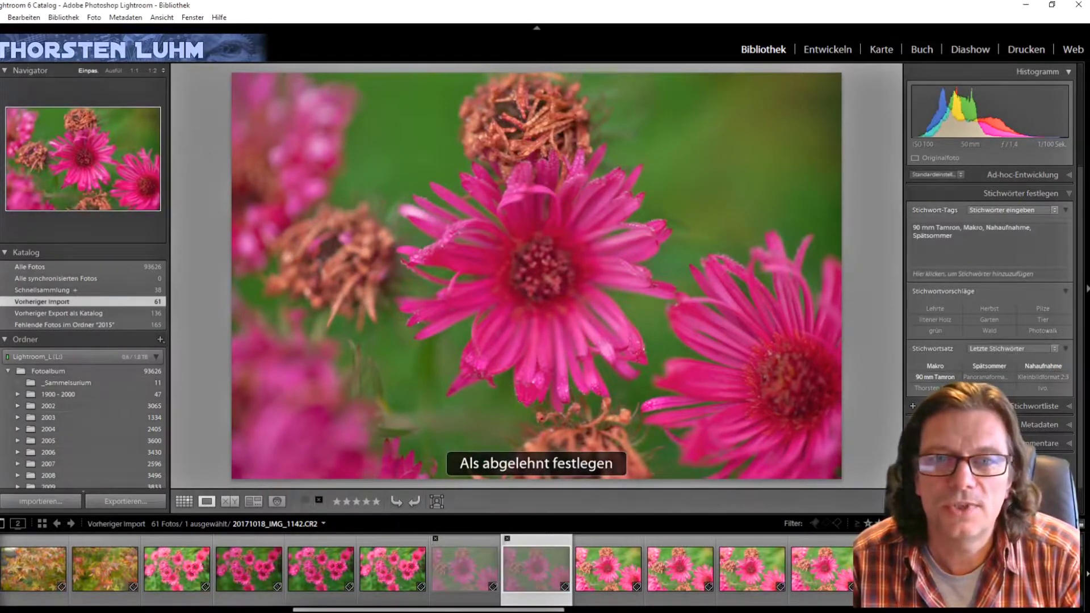
key("Right")
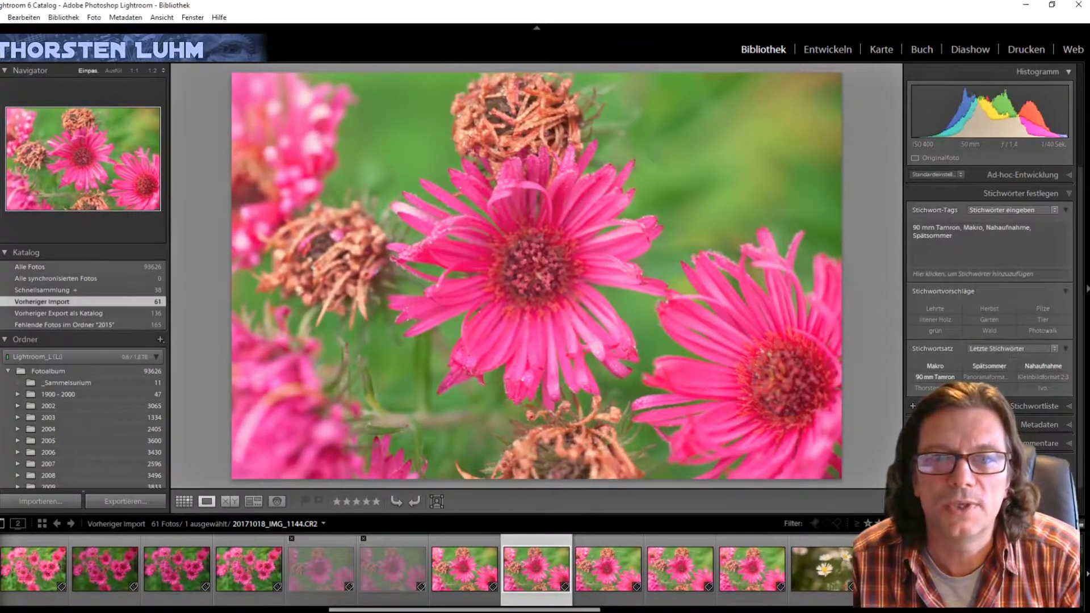
key("Right")
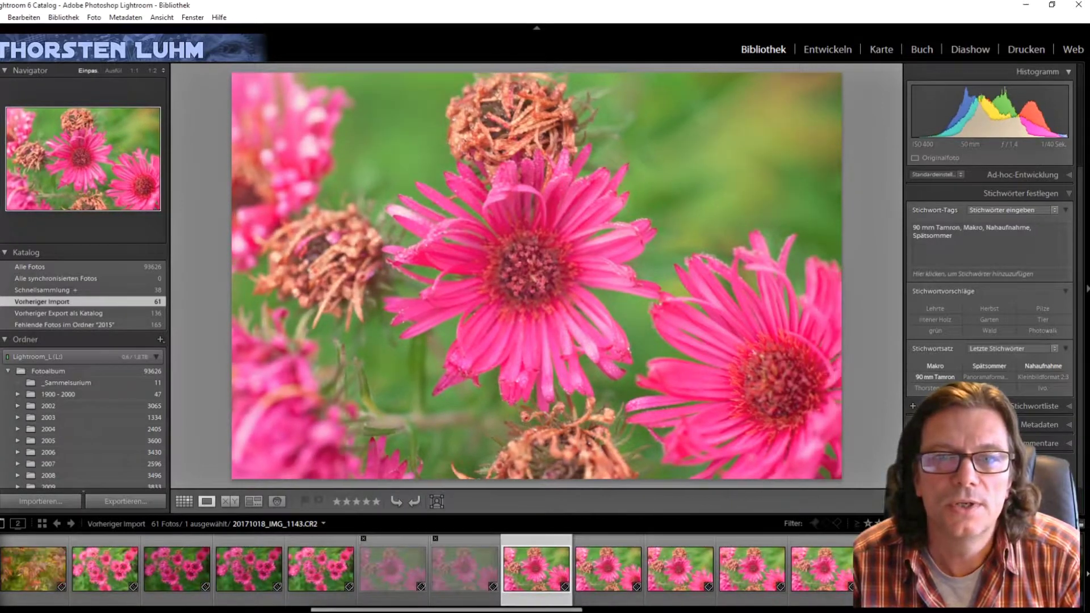
key("Right")
key("Left")
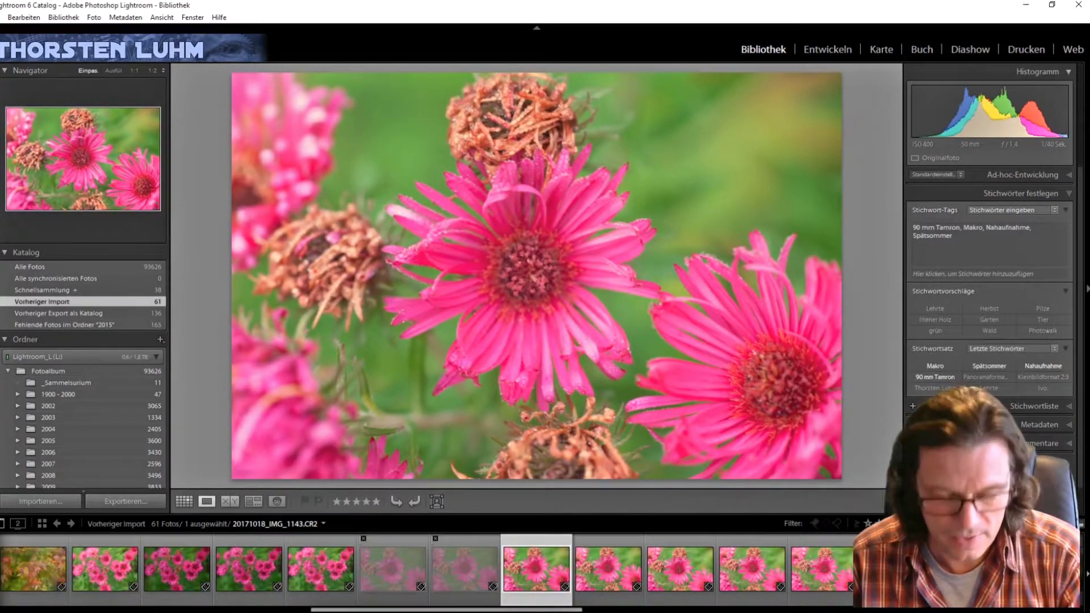
key("x")
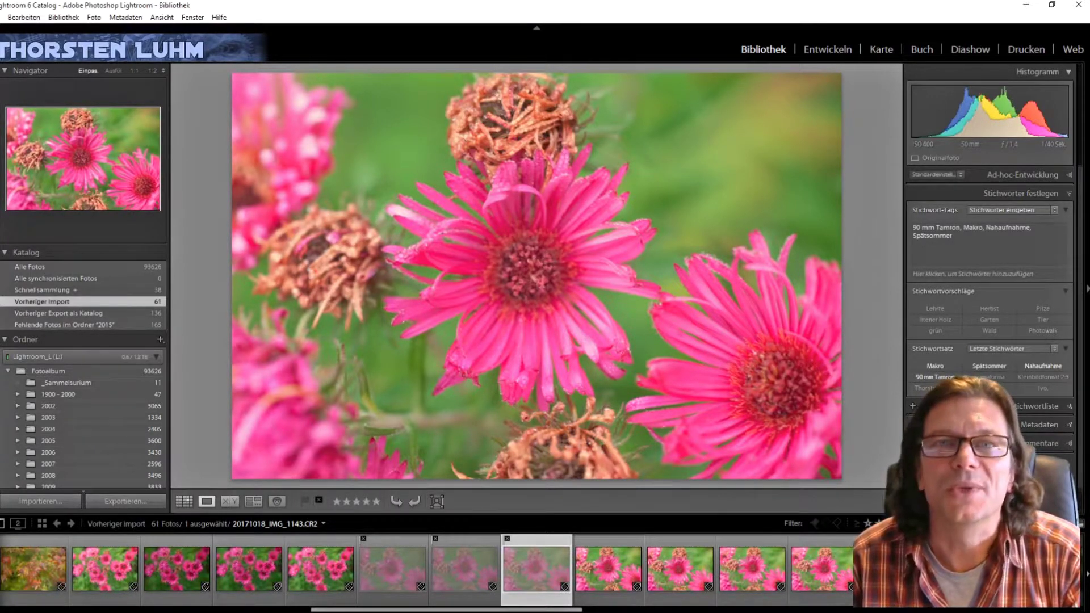
key("Right")
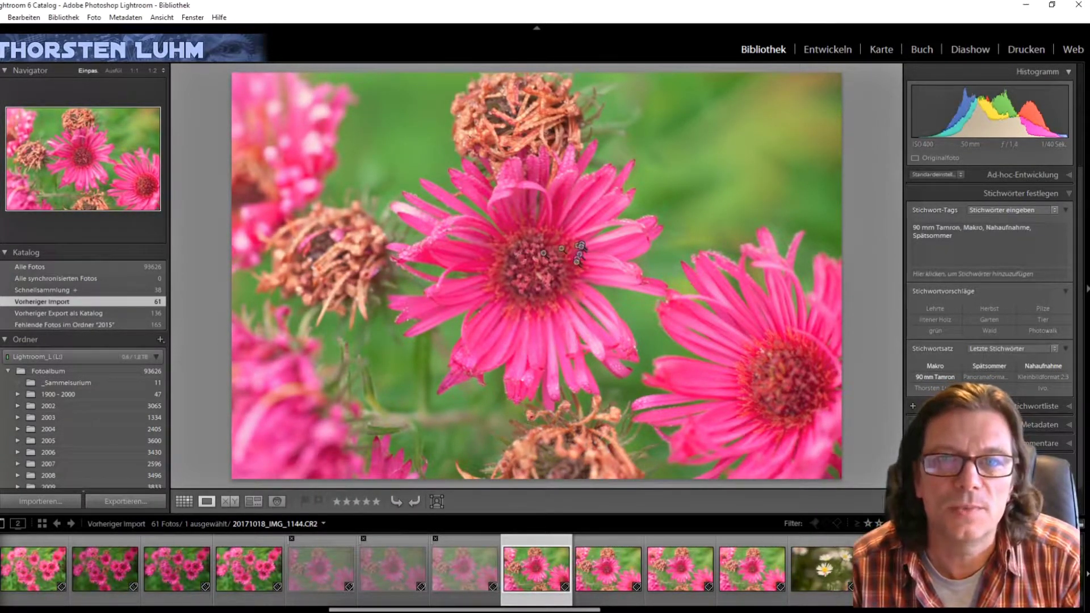
Step: Give the two sharper pink-aster photos a two-star rating each
left_click(548, 268)
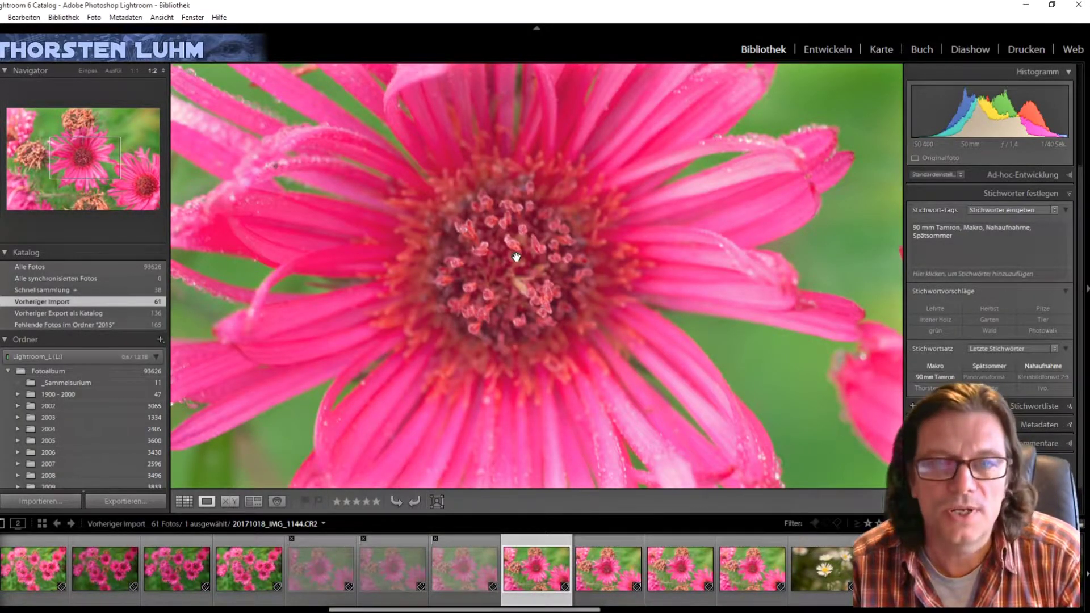
key("2")
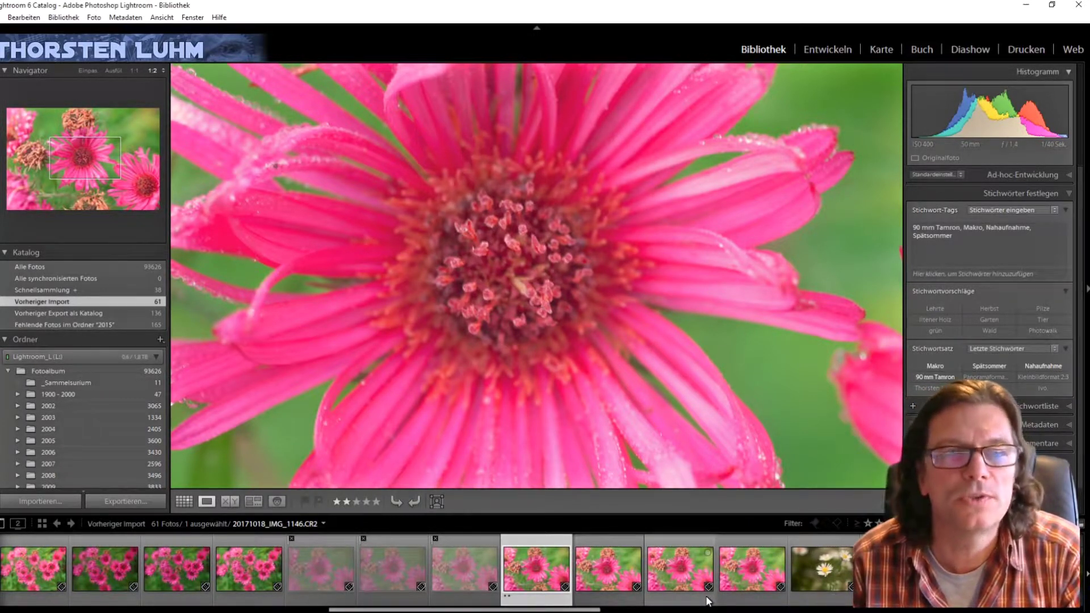
key("Right")
key("Right")
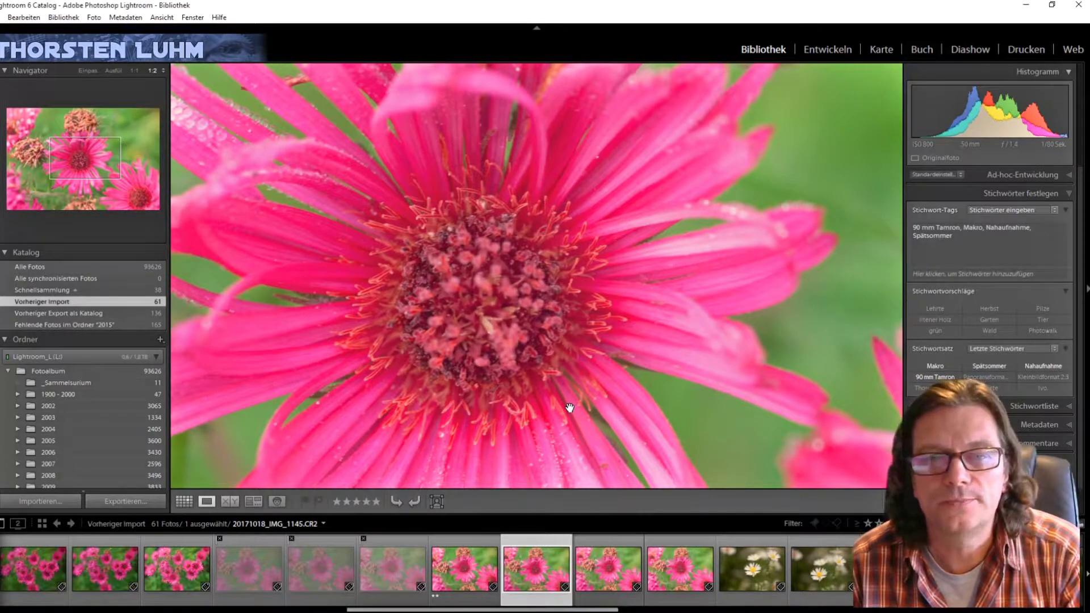
key("2")
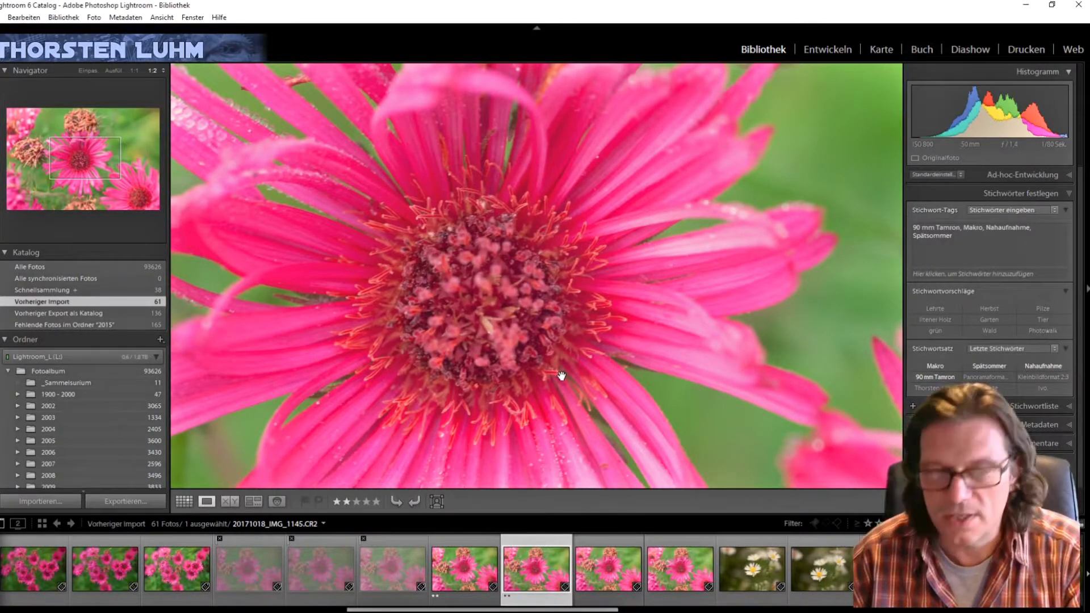
key("Right")
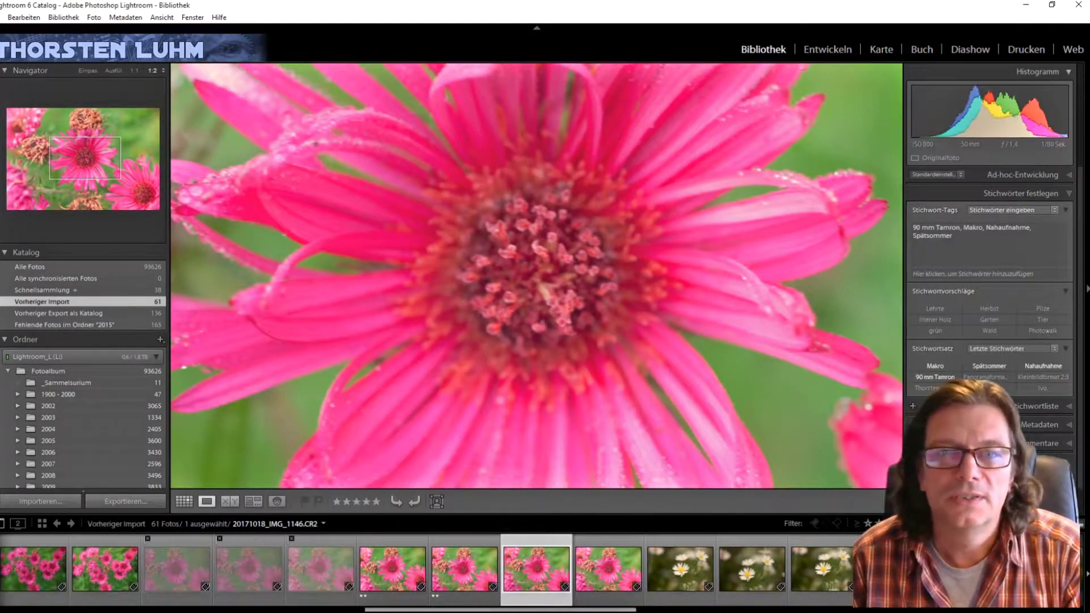
key("Right")
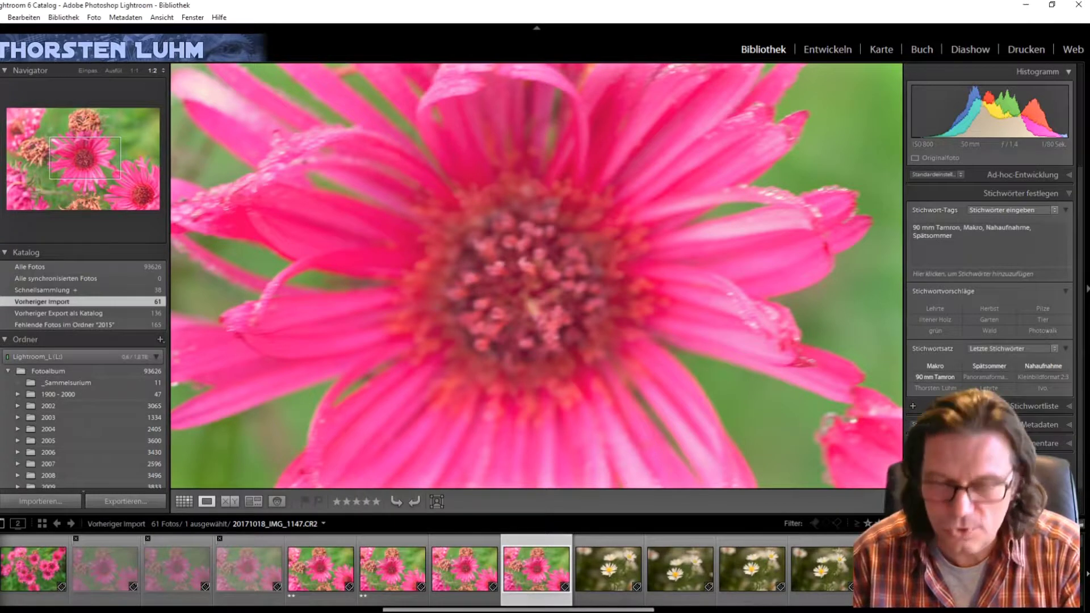
Step: In Loupe view, reject pink aster IMG_1147 and skip past the white daisies to the red-leaf photo IMG_1155
key("g")
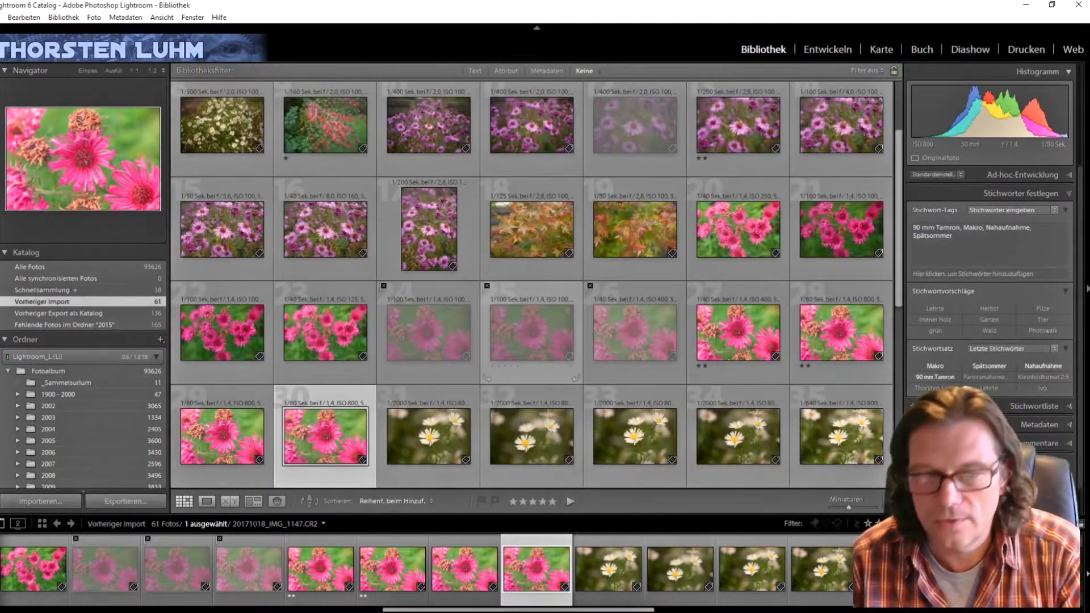
key("e")
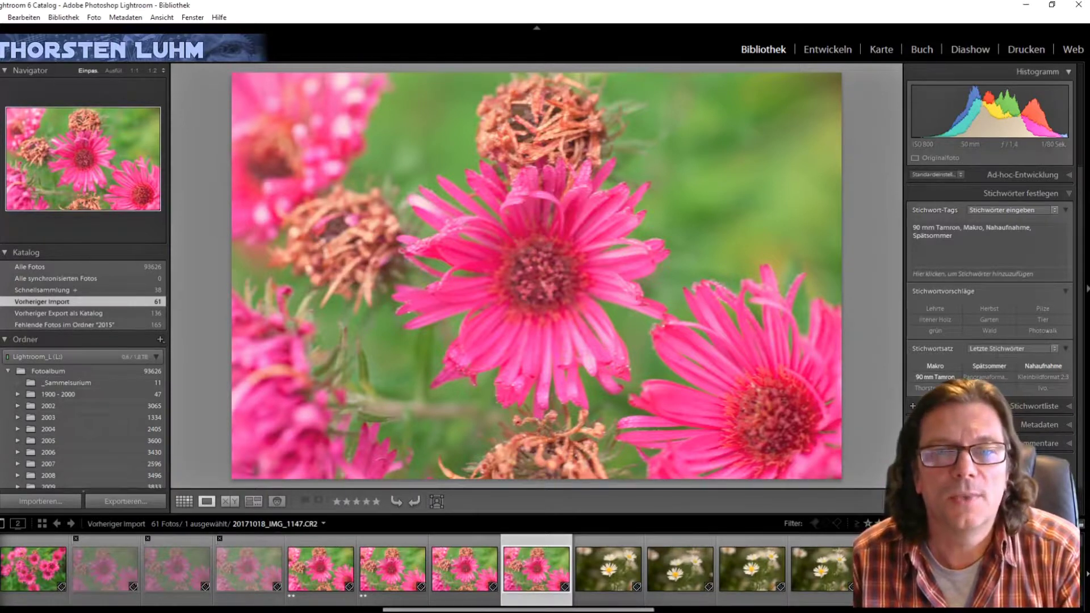
key("x")
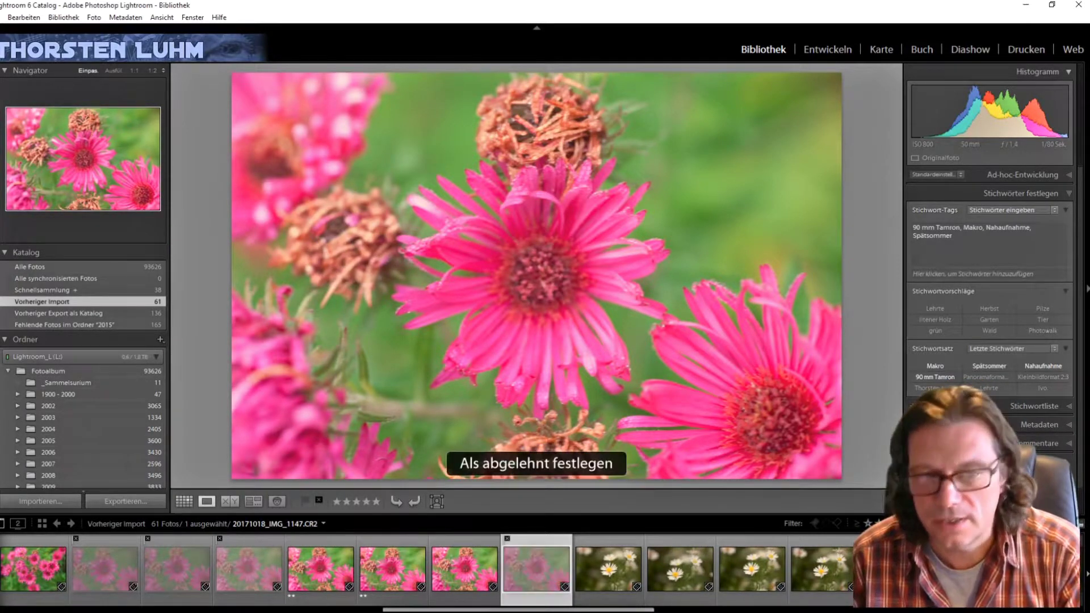
key("Right")
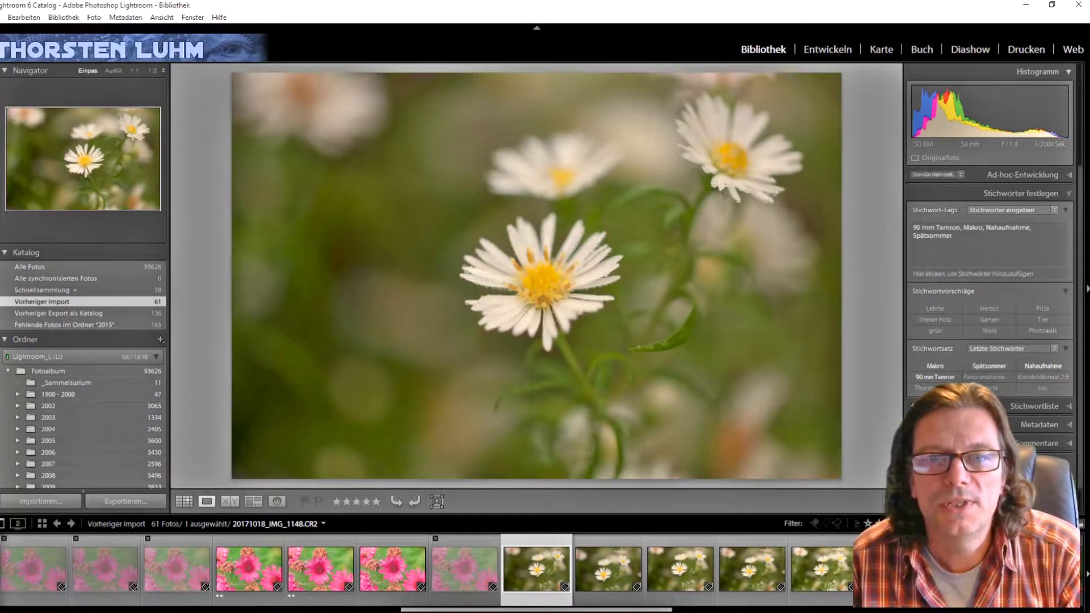
left_click(532, 292)
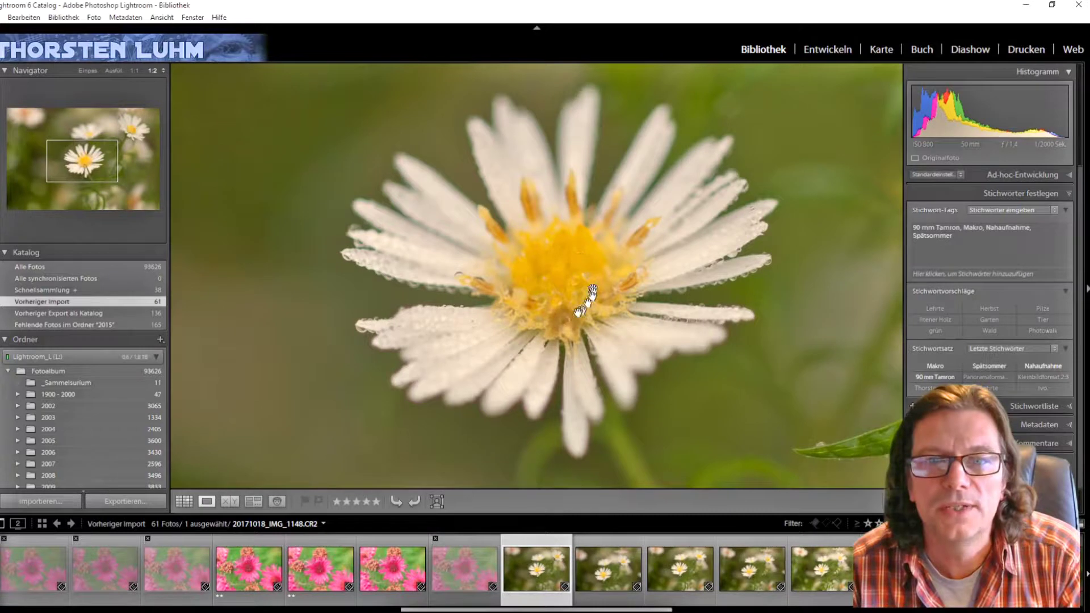
left_click(562, 285)
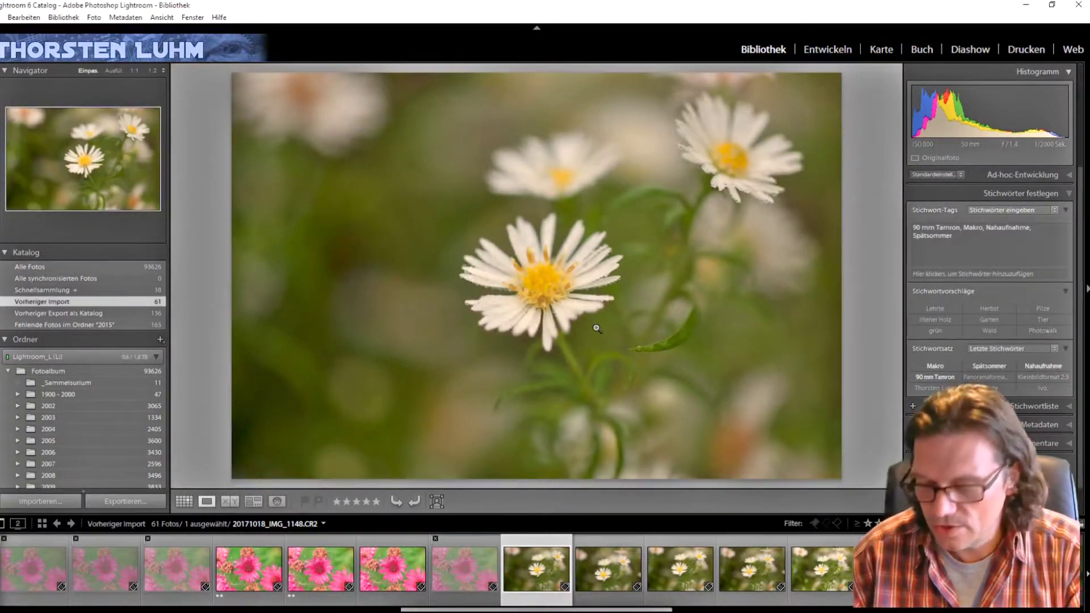
key("Right")
key("Right")
key("Right")
key("Right")
key("Right")
key("Right")
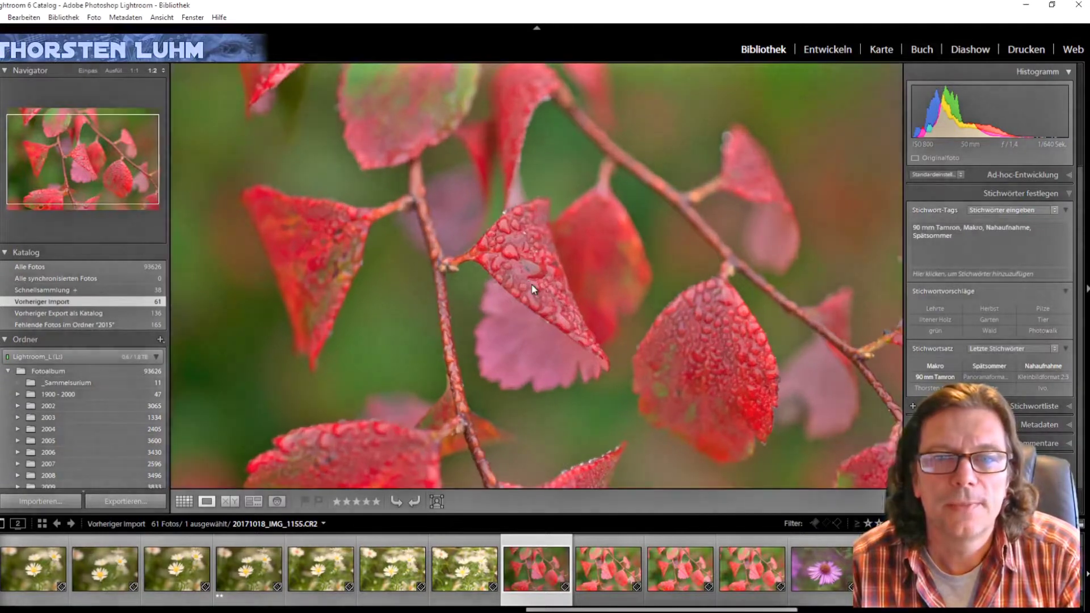
Step: Rate the dewy red-leaf photo IMG_1155 two stars after zooming in to inspect it
left_click(532, 285)
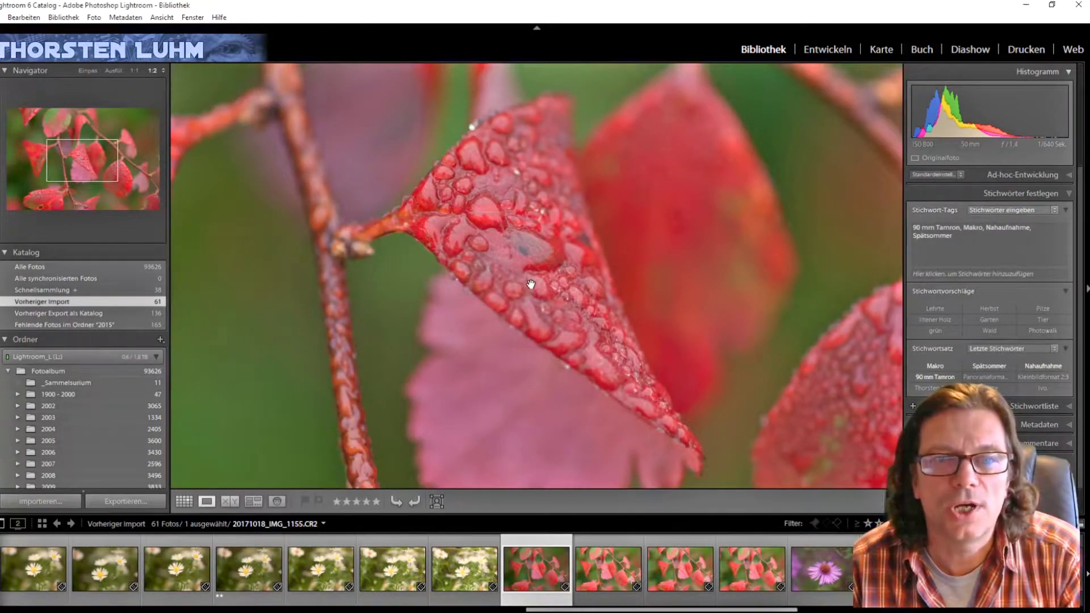
key("2")
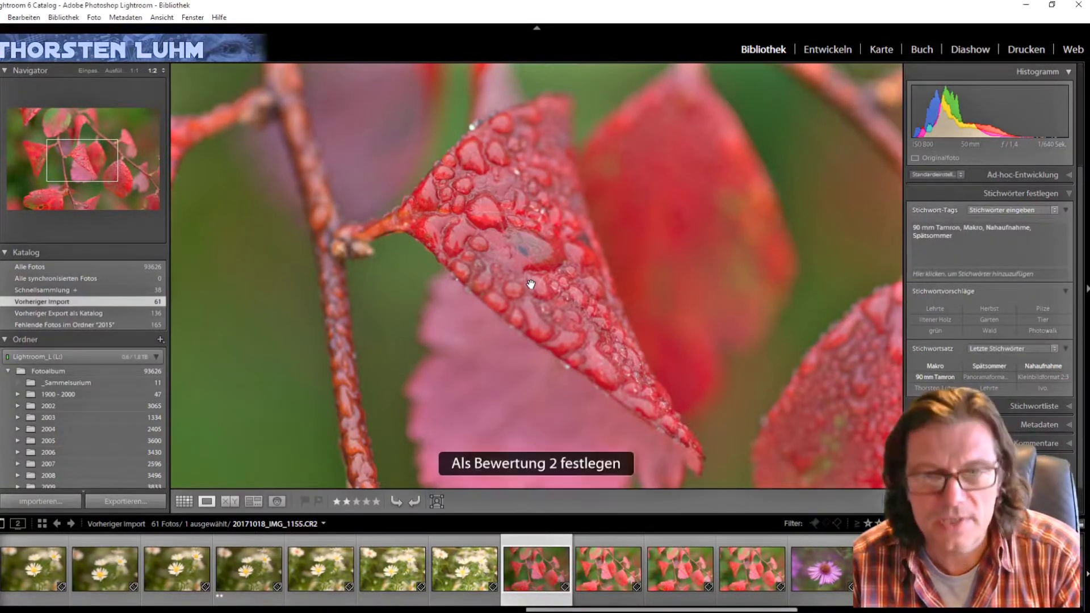
left_click(531, 285)
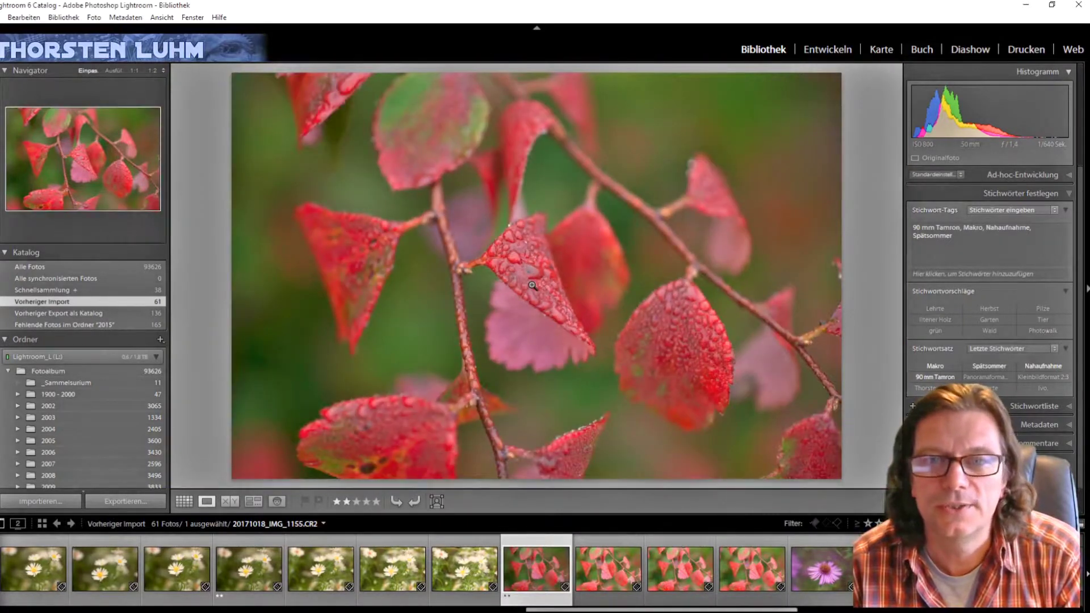
key("Right")
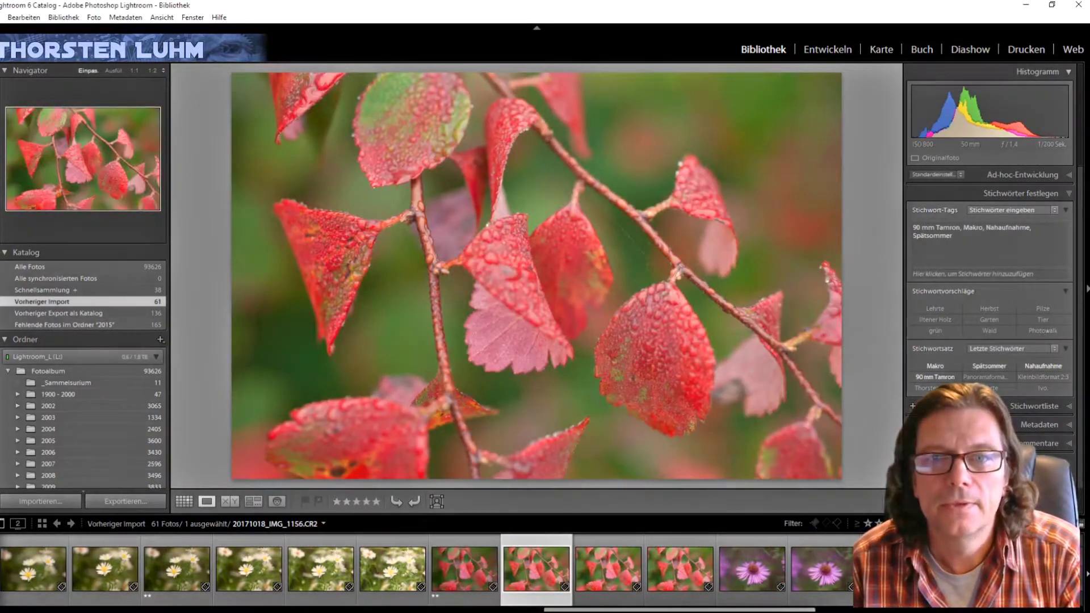
key("Right")
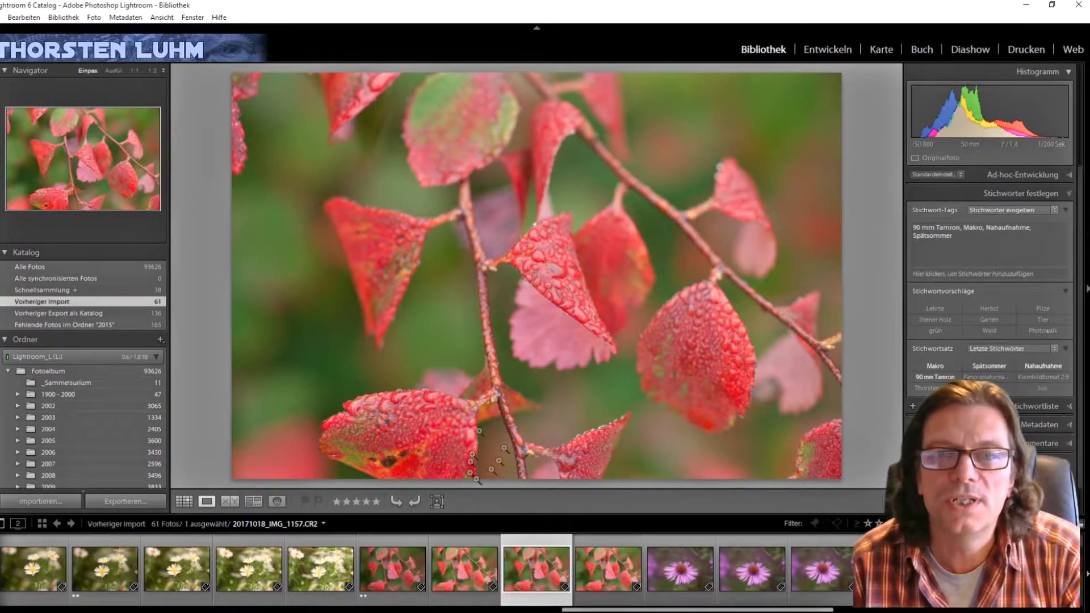
Step: Give red-leaf photo IMG_1157 three stars after checking its water droplets
left_click(555, 297)
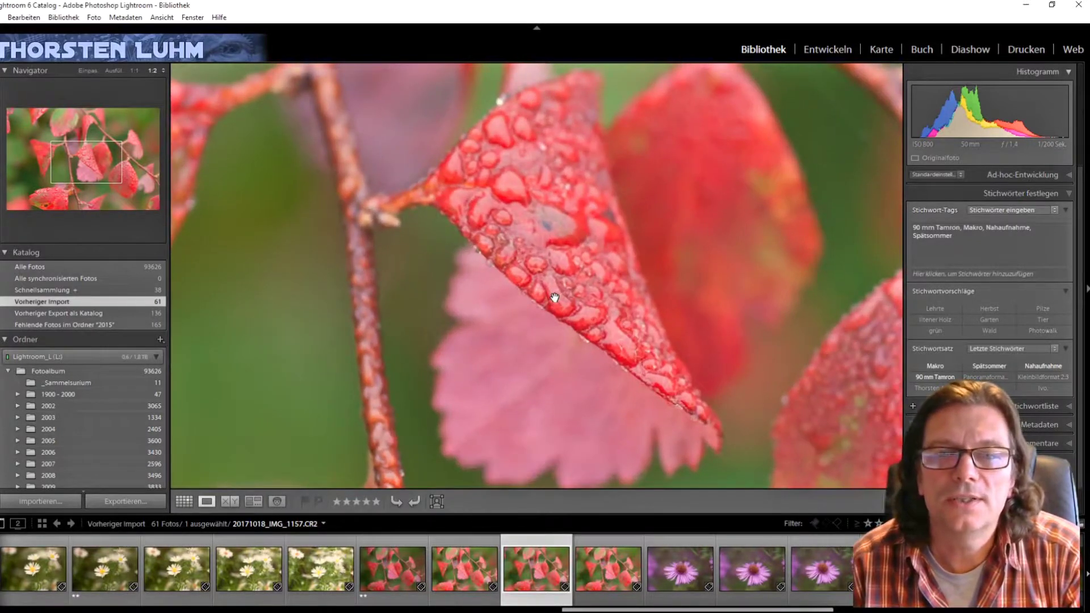
key("2")
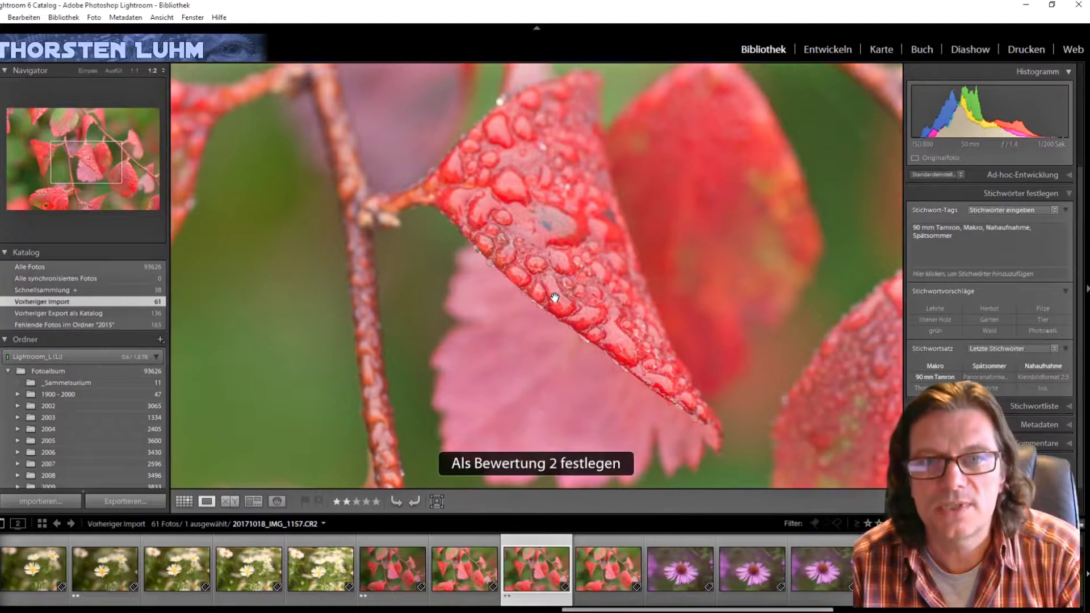
left_click(555, 297)
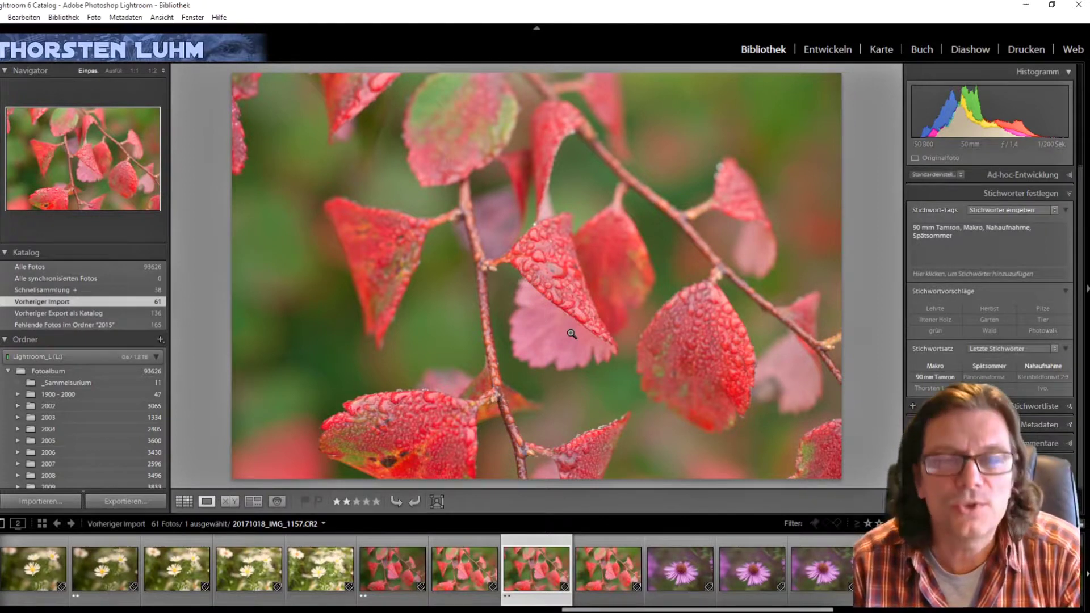
key("3")
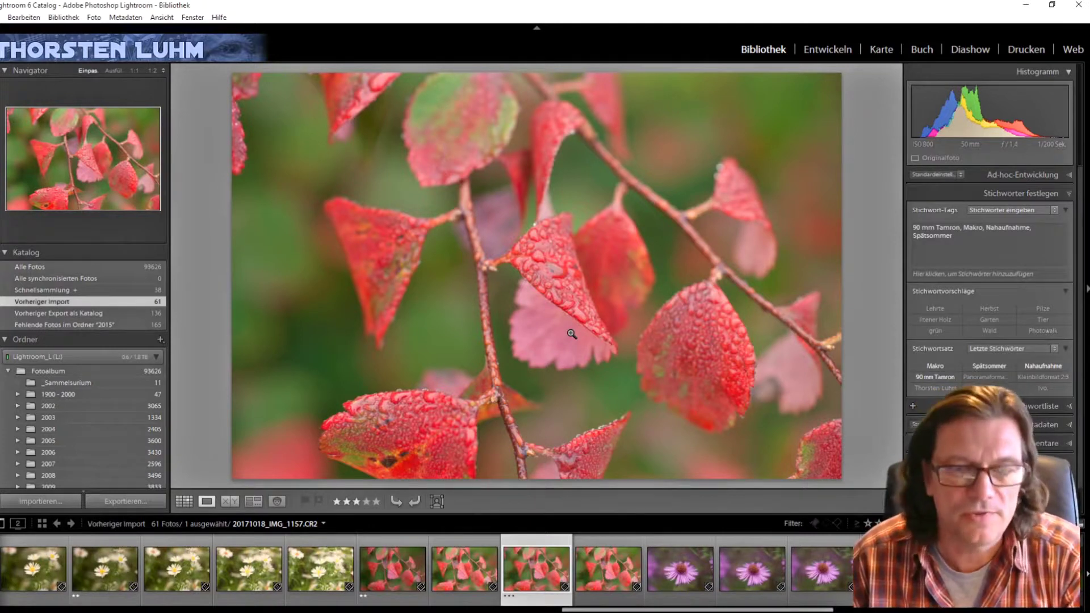
Step: Compare the near-identical leaf shots and advance to the purple aster IMG_1159
key("Right")
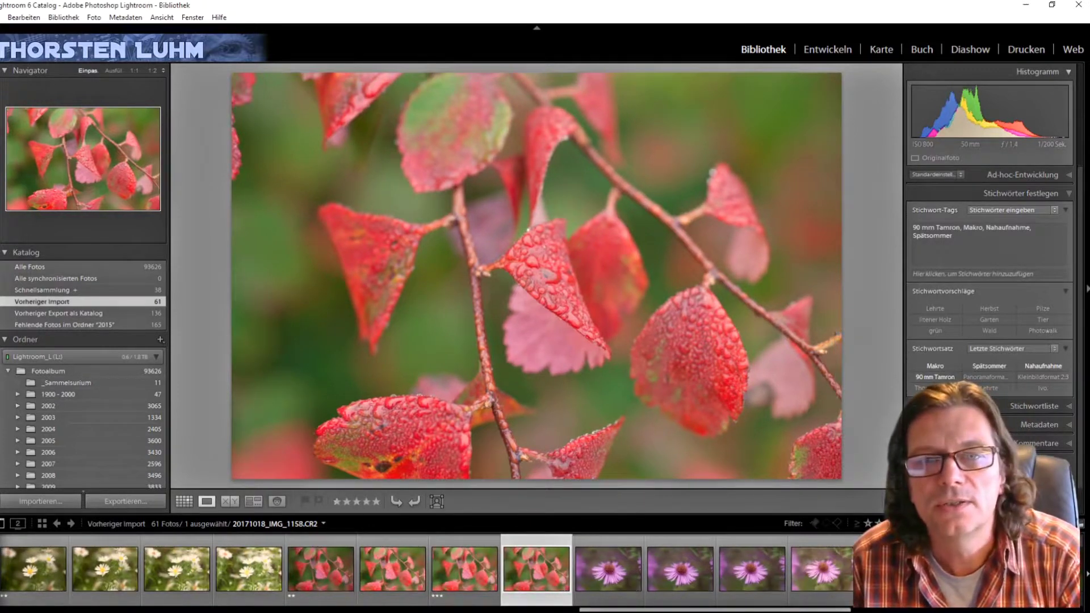
key("Left")
key("Right")
key("Left")
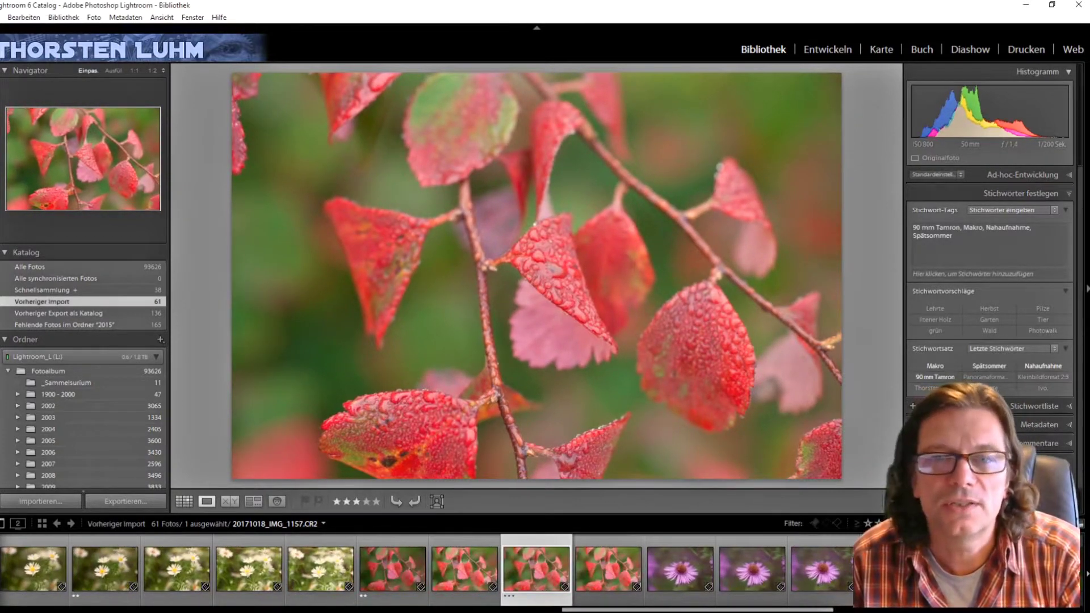
key("Right")
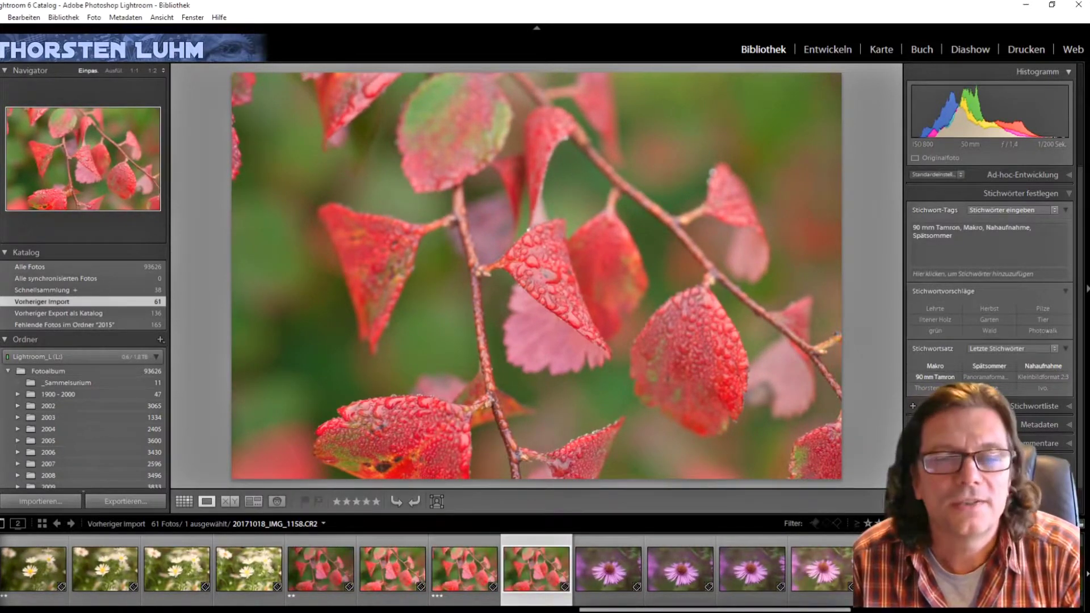
key("Right")
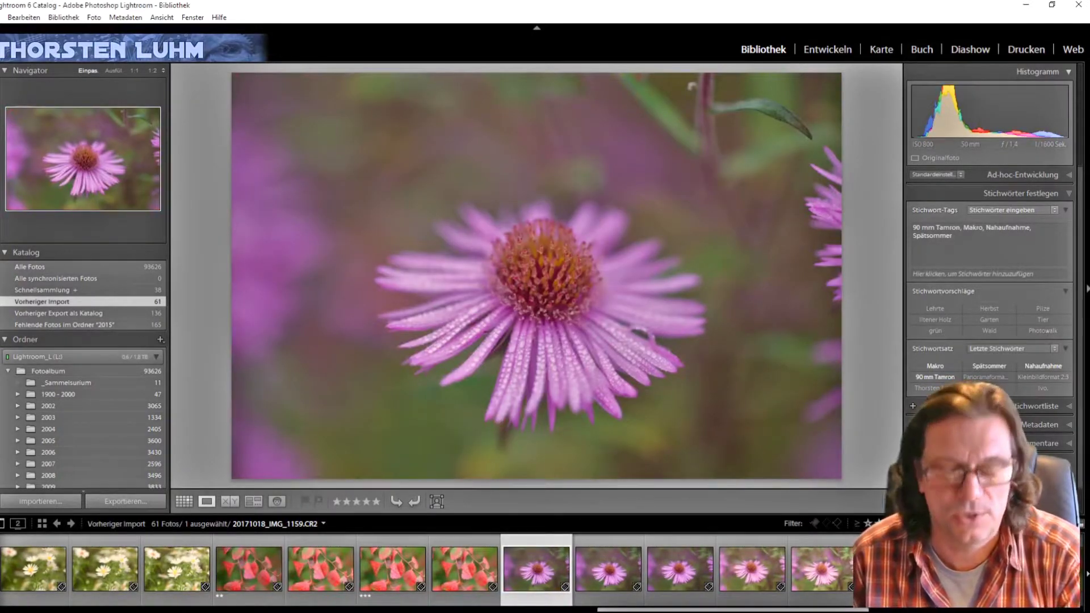
Step: Rate the aster IMG_1159 and the following aster two stars each
key("2")
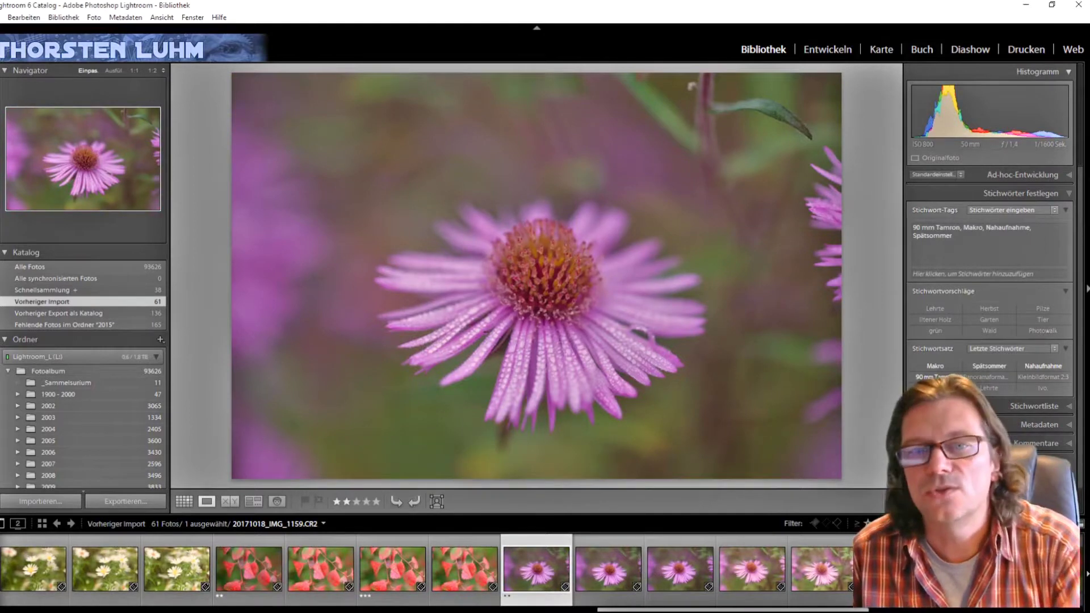
key("Right")
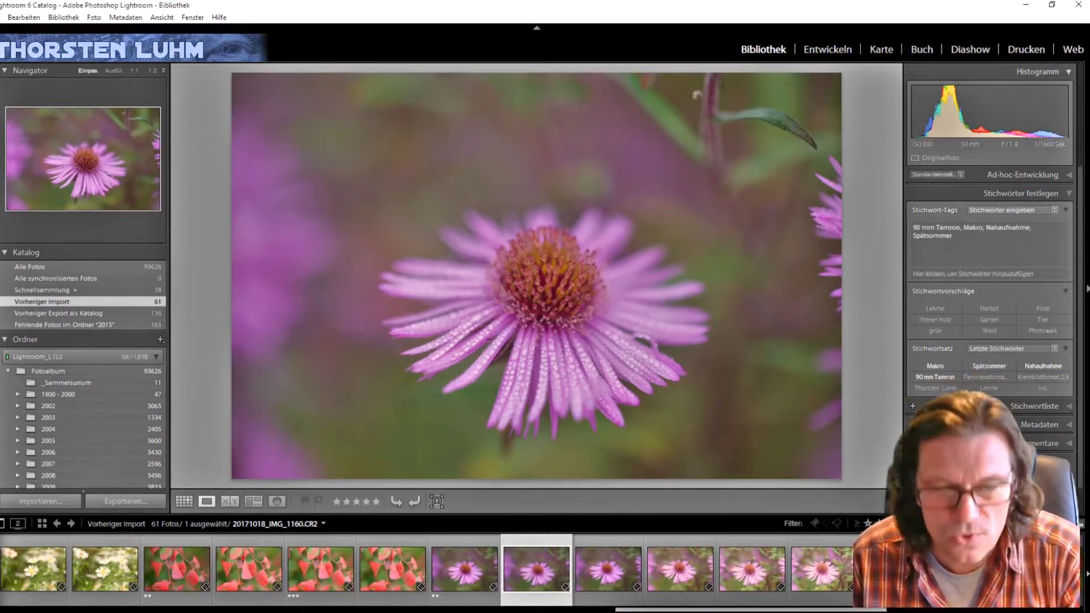
key("2")
key("Right")
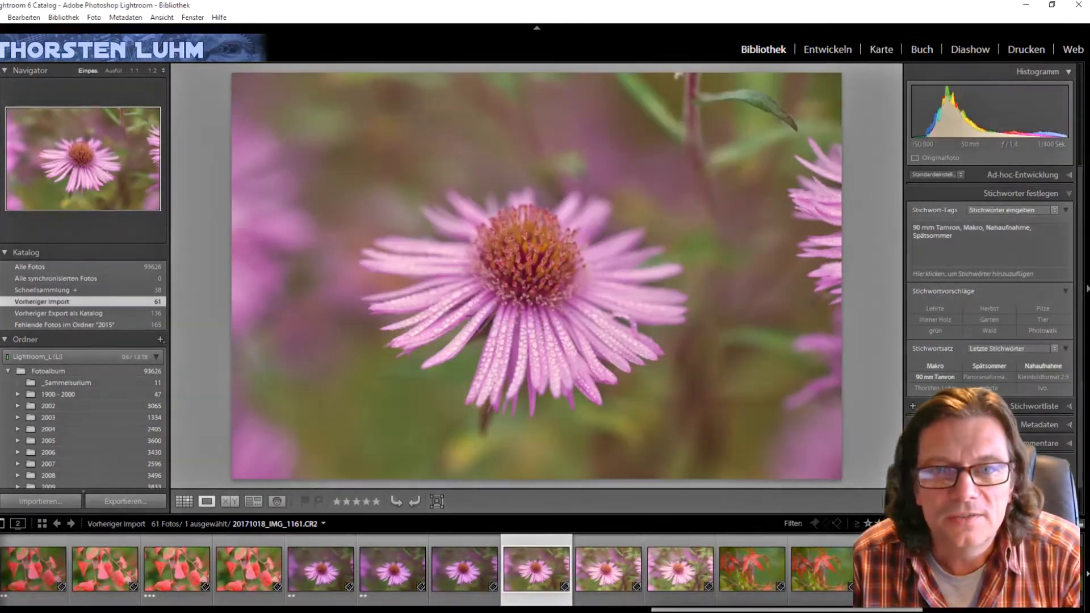
key("Right")
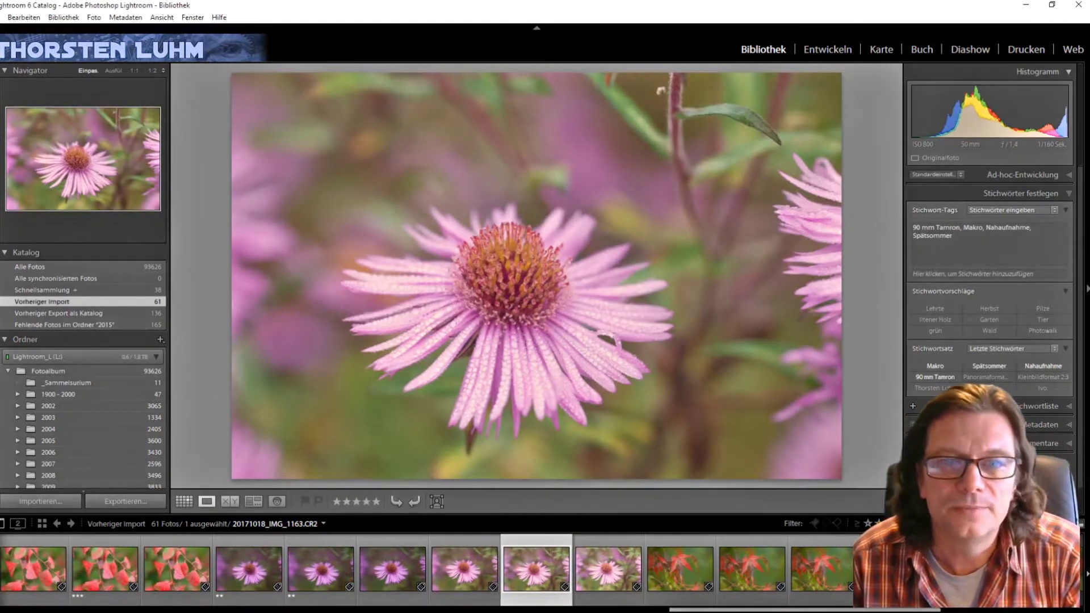
key("Right")
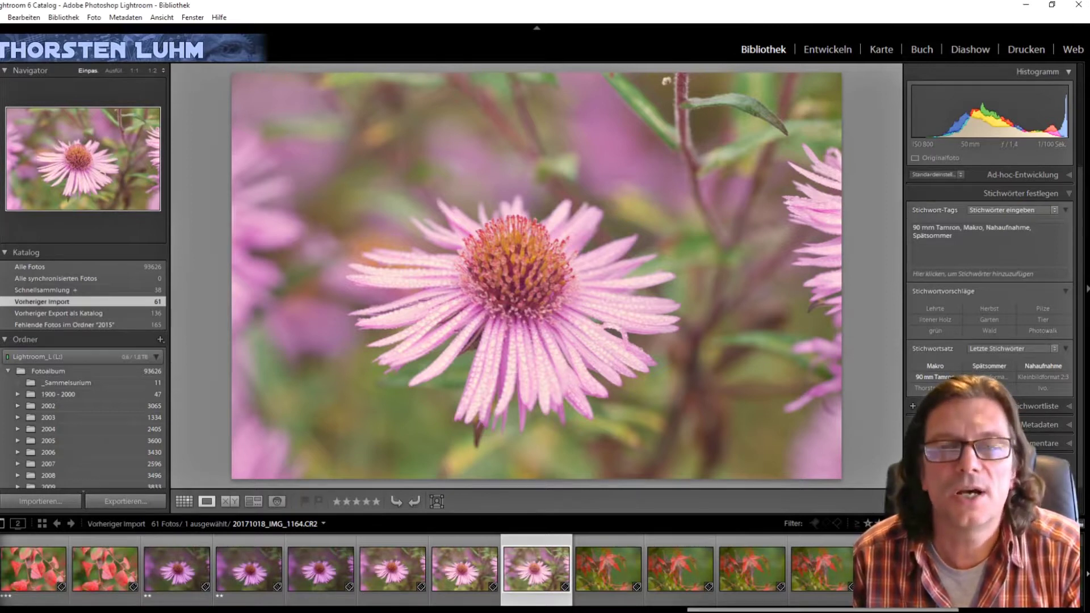
Step: Reject maple shot IMG_1166, give the next one star and IMG_1169 two stars
key("Right")
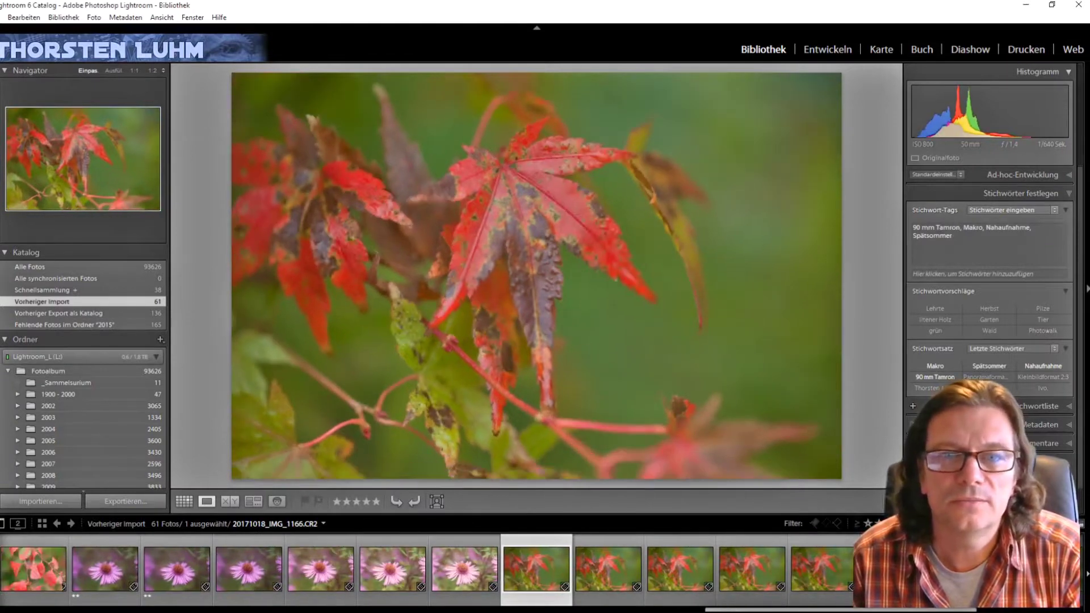
key("Right")
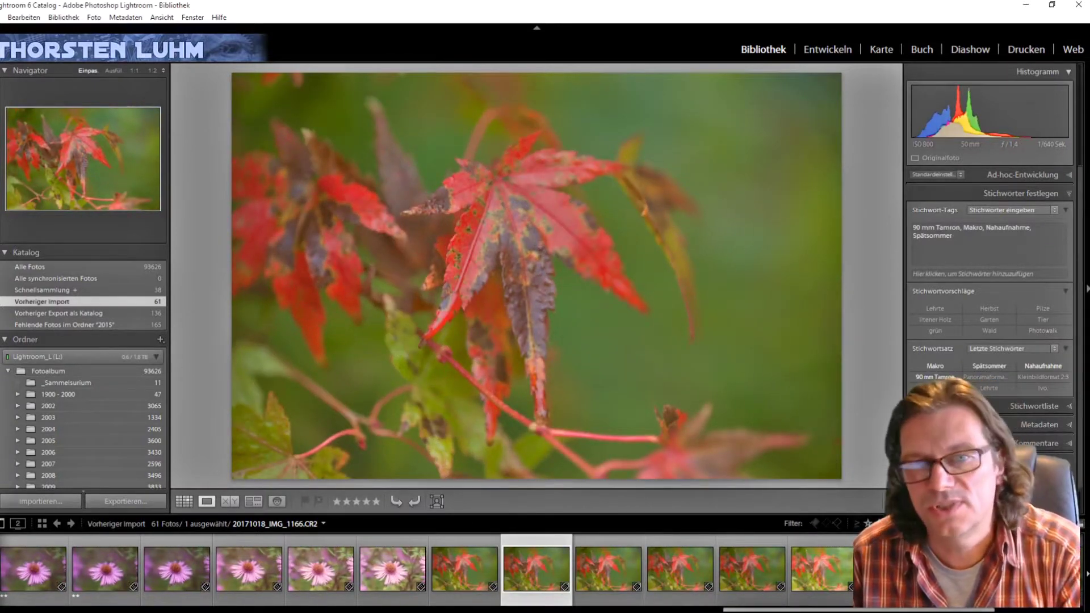
key("x")
key("Right")
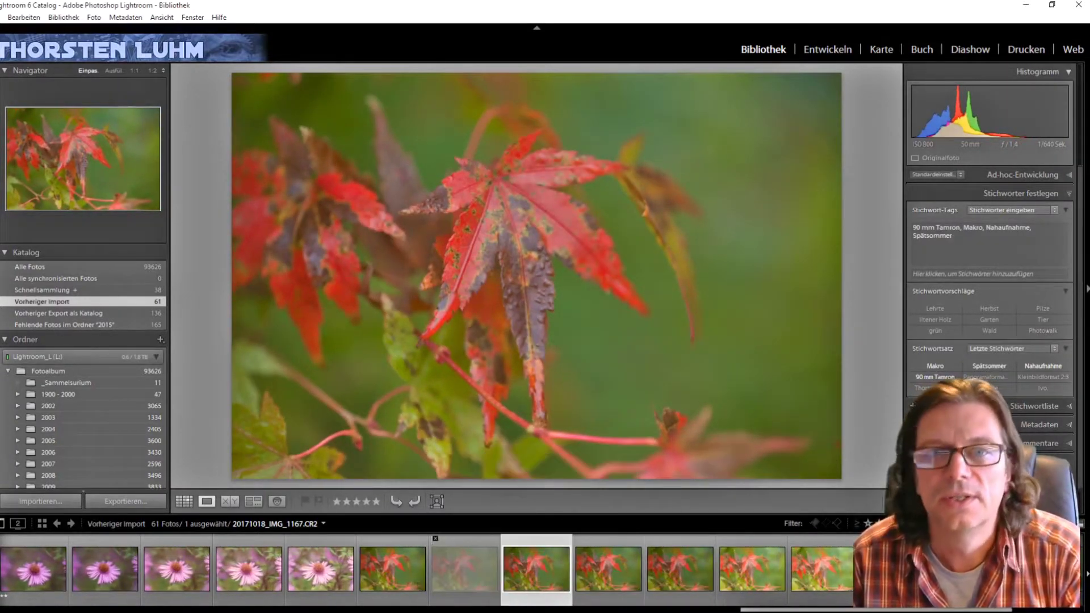
key("Right")
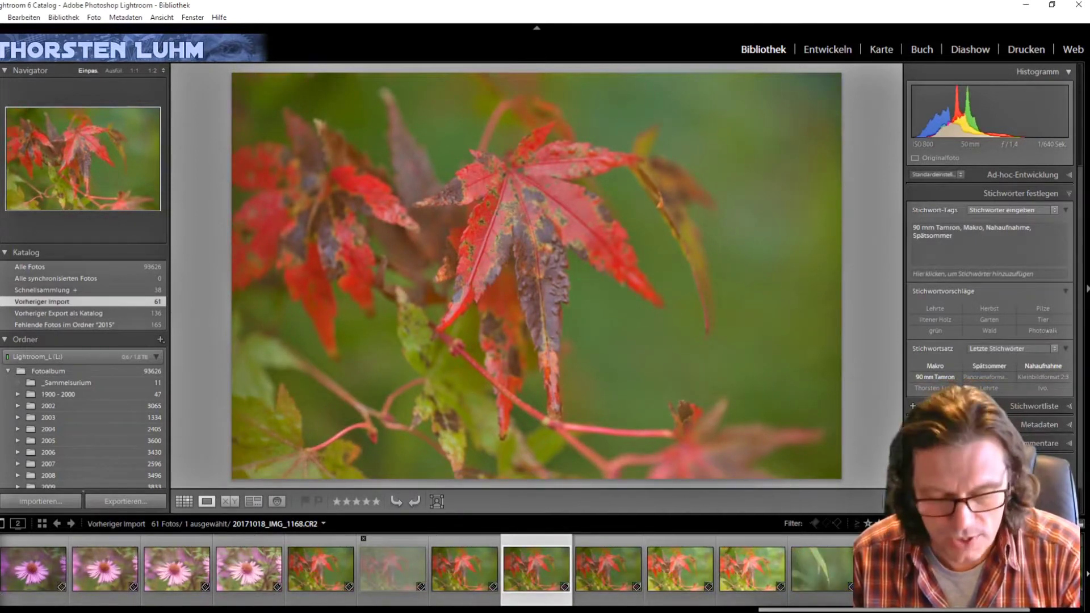
key("1")
key("Right")
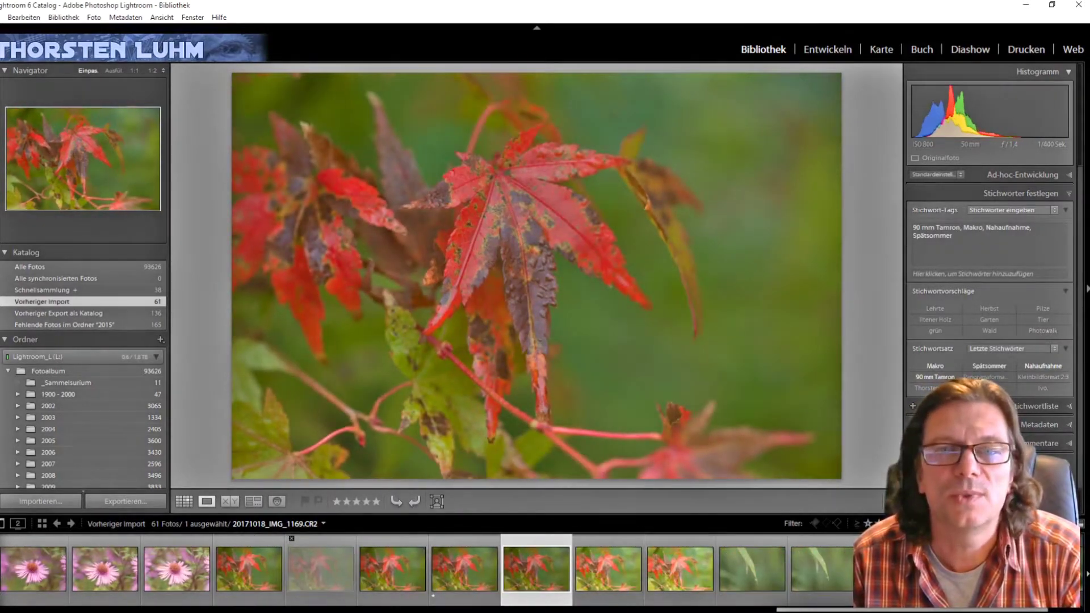
key("2")
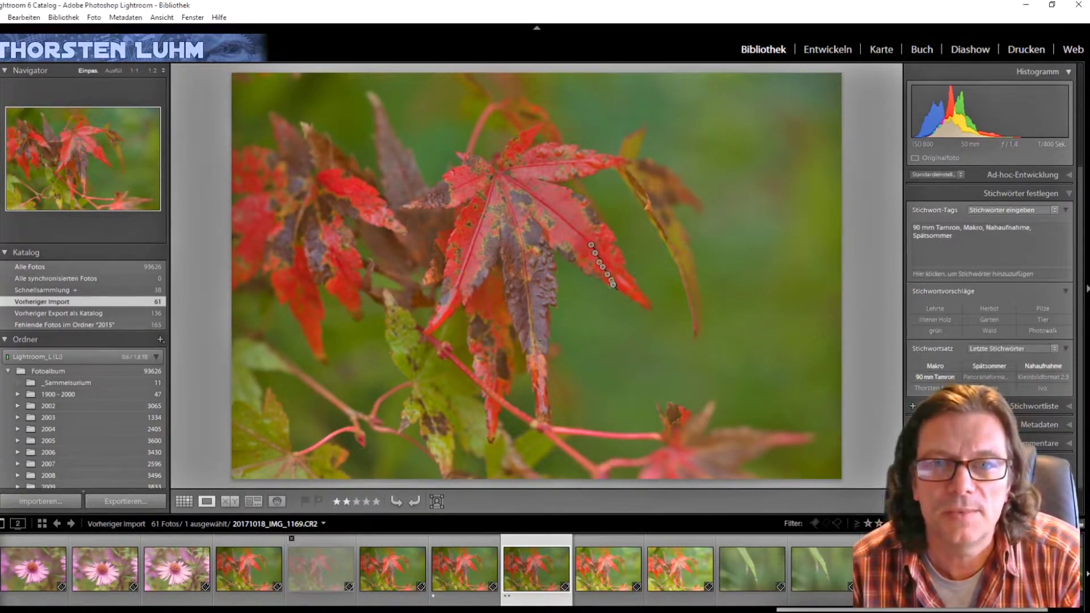
key("Right")
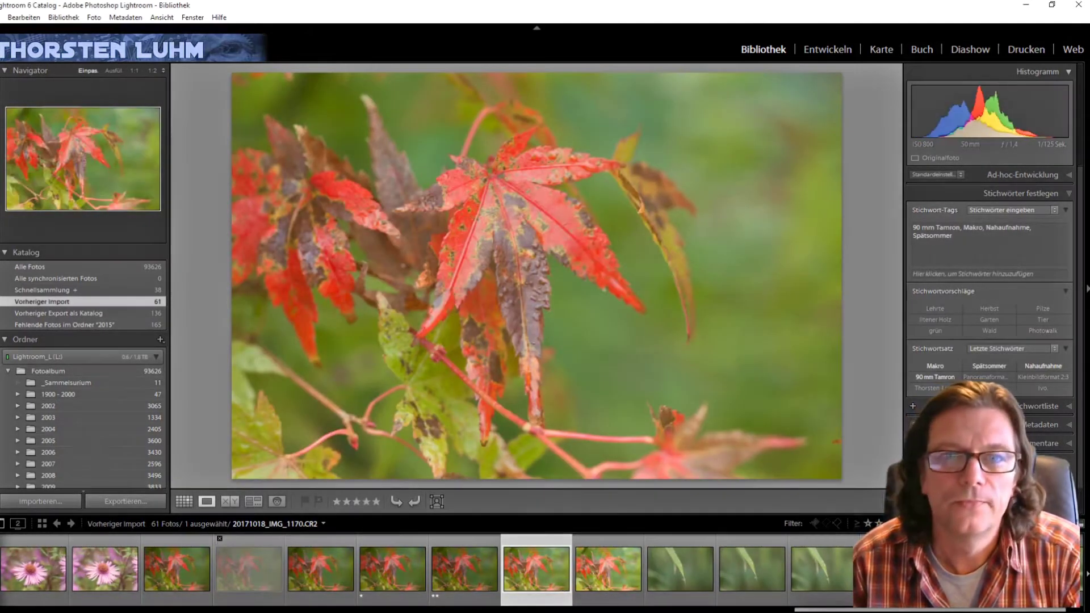
Step: Zoom-check the first grass droplet photo and mark it rejected
key("Right")
key("Right")
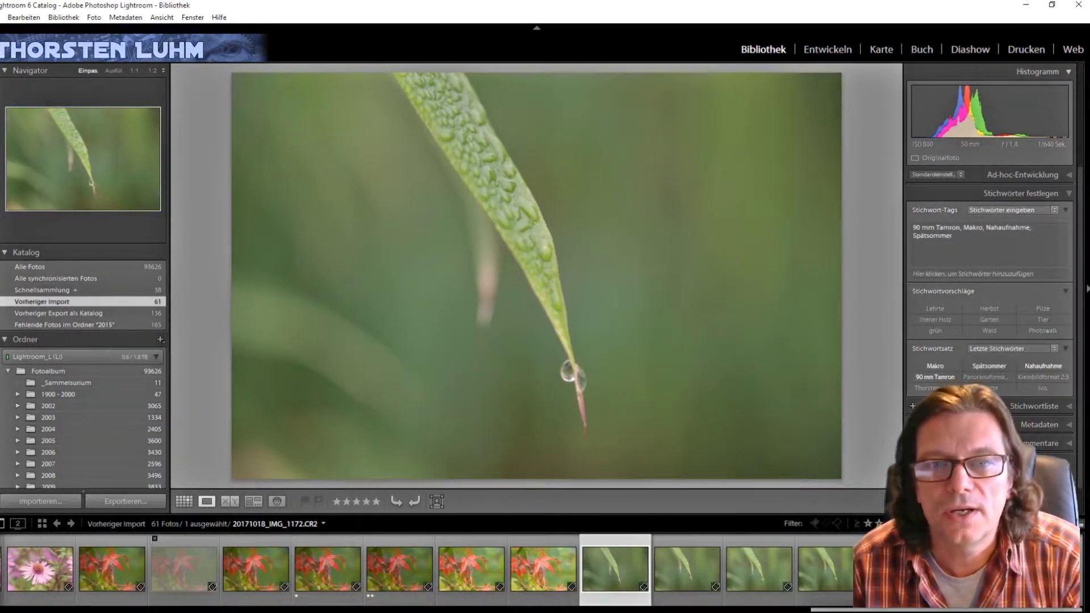
left_click(566, 376)
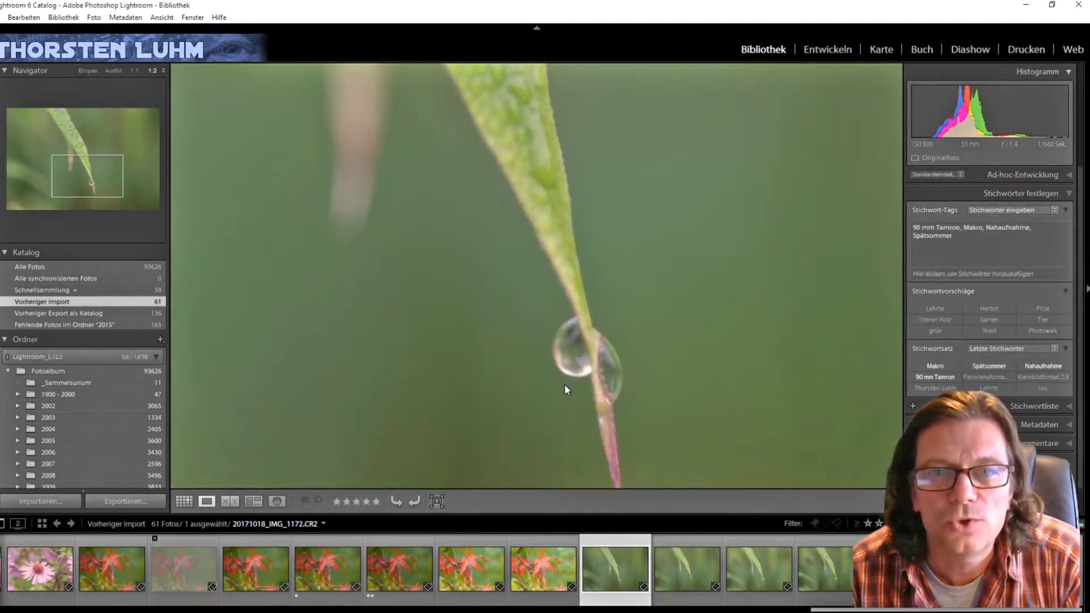
left_click(564, 389)
left_click(449, 125)
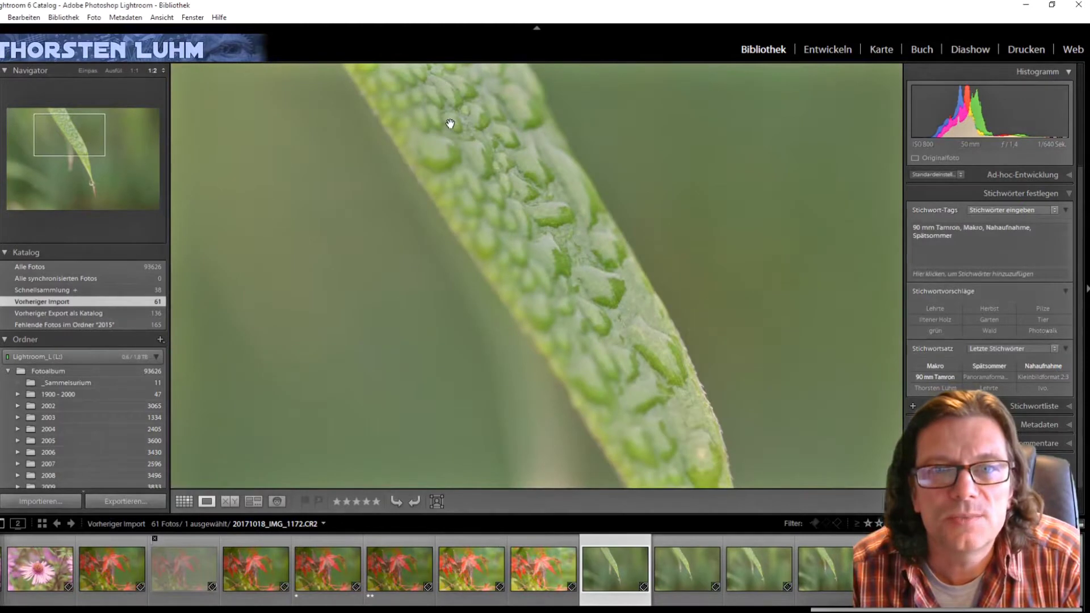
left_click(533, 220)
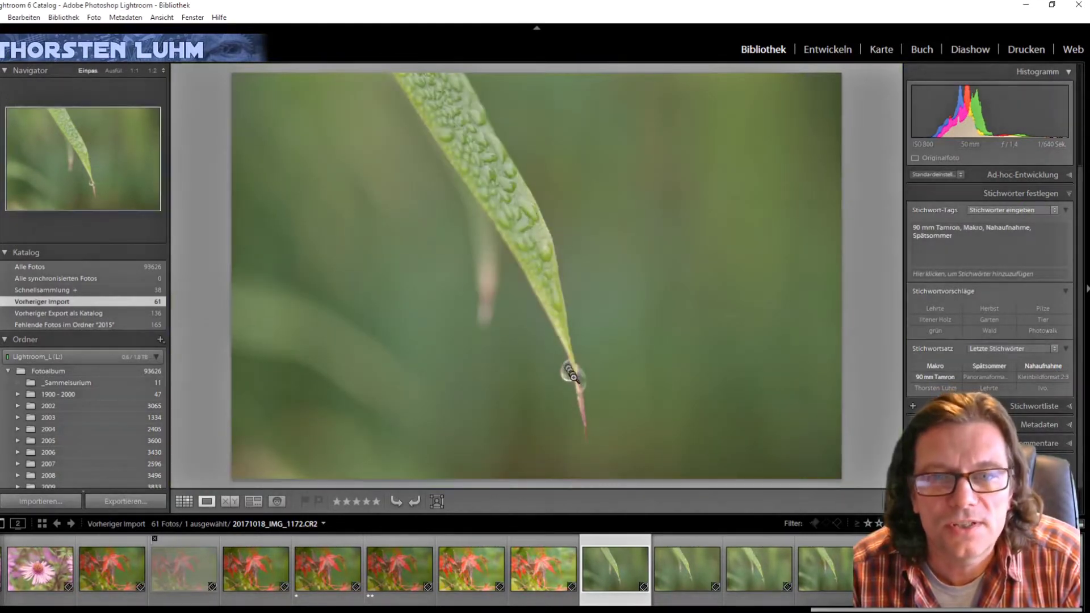
key("x")
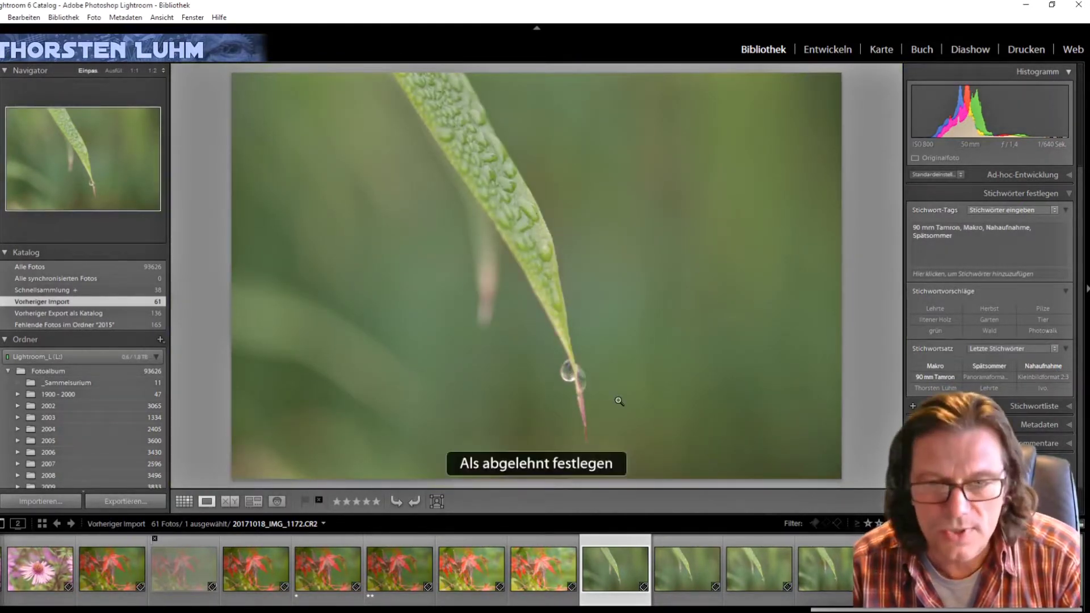
key("Right")
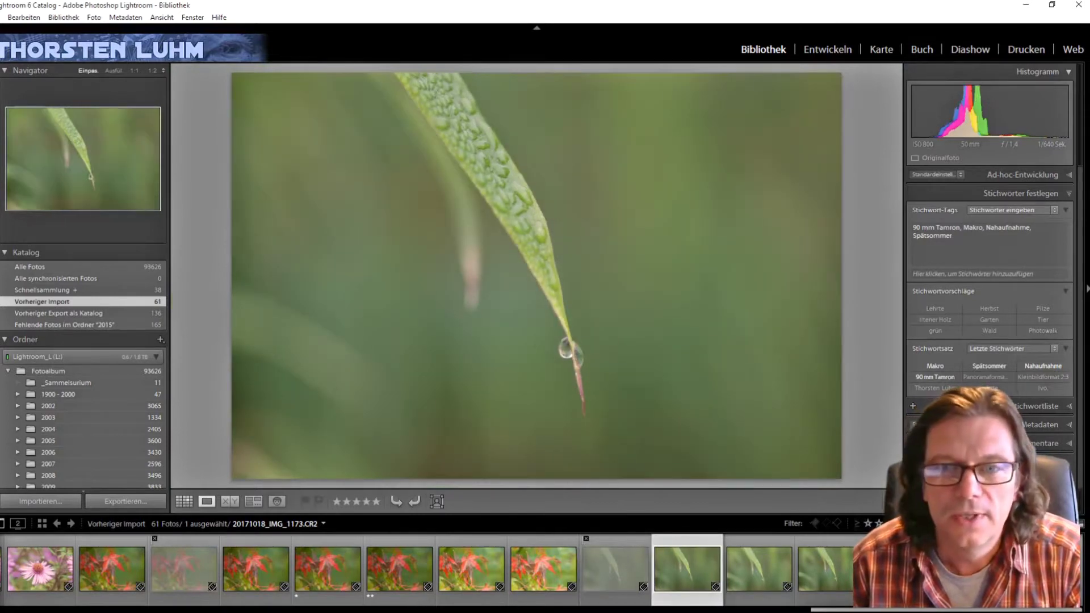
Step: Give droplet photo IMG_1173 three stars after checking its sharpness
left_click(600, 360)
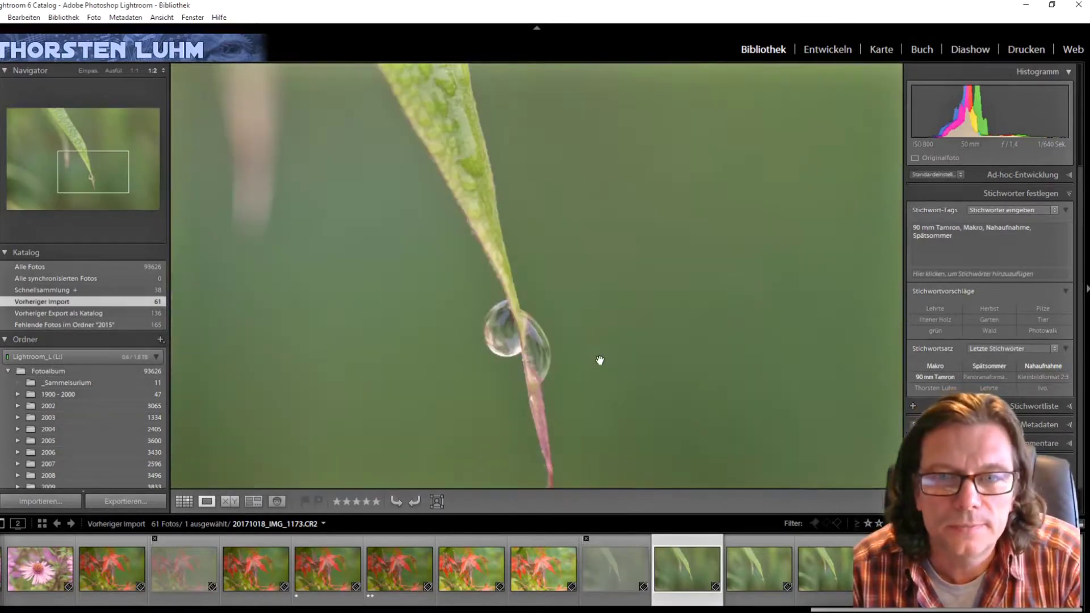
left_click(547, 362)
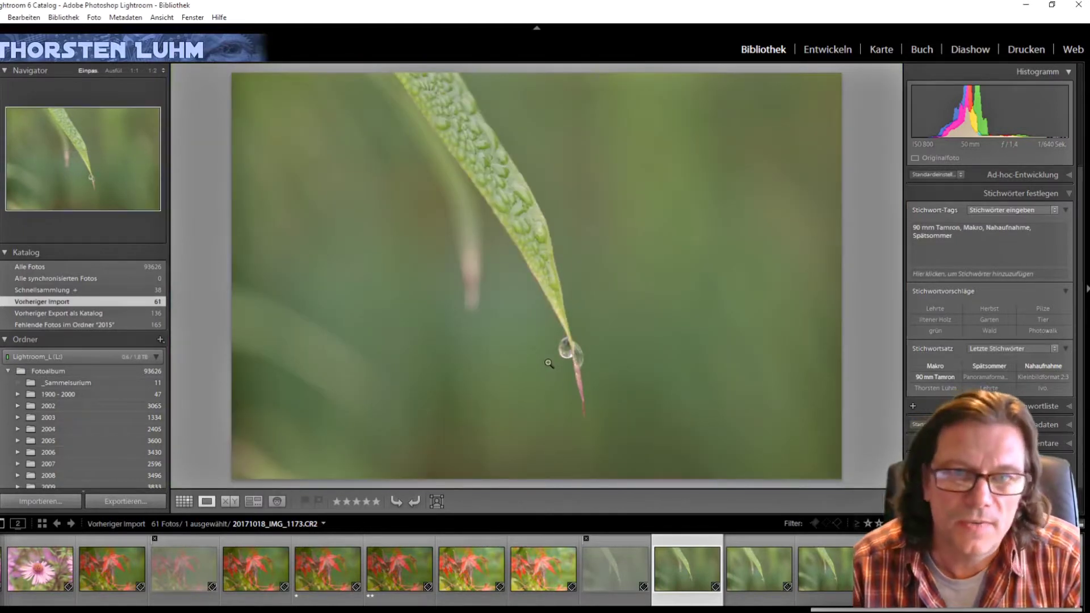
key("3")
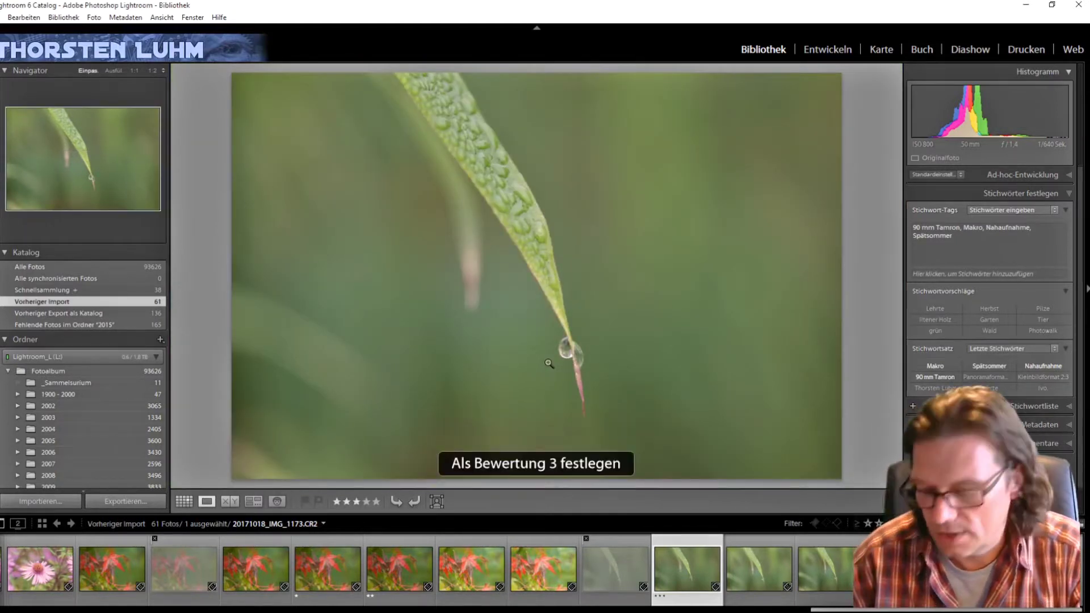
key("Right")
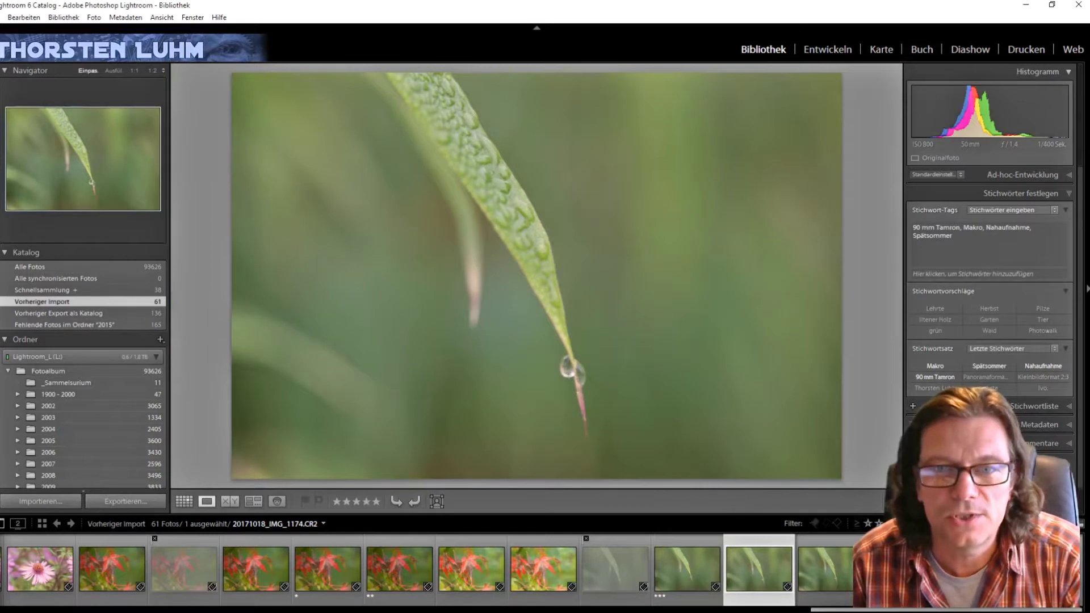
Step: Reject grass shots IMG_1174, IMG_1175 and IMG_1176, then revisit IMG_1173 and IMG_1174
key("x")
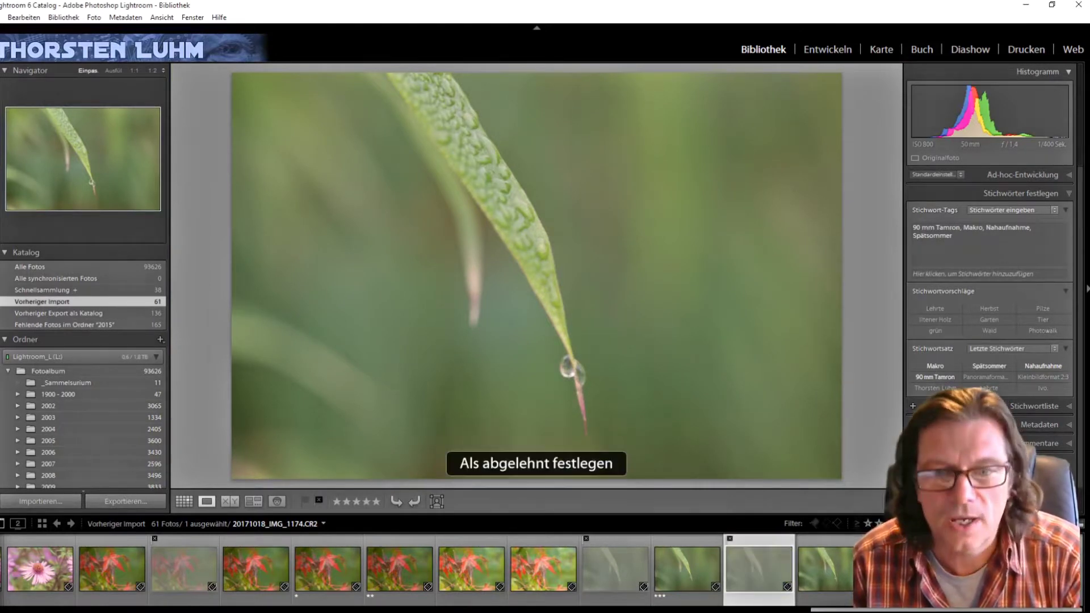
key("Right")
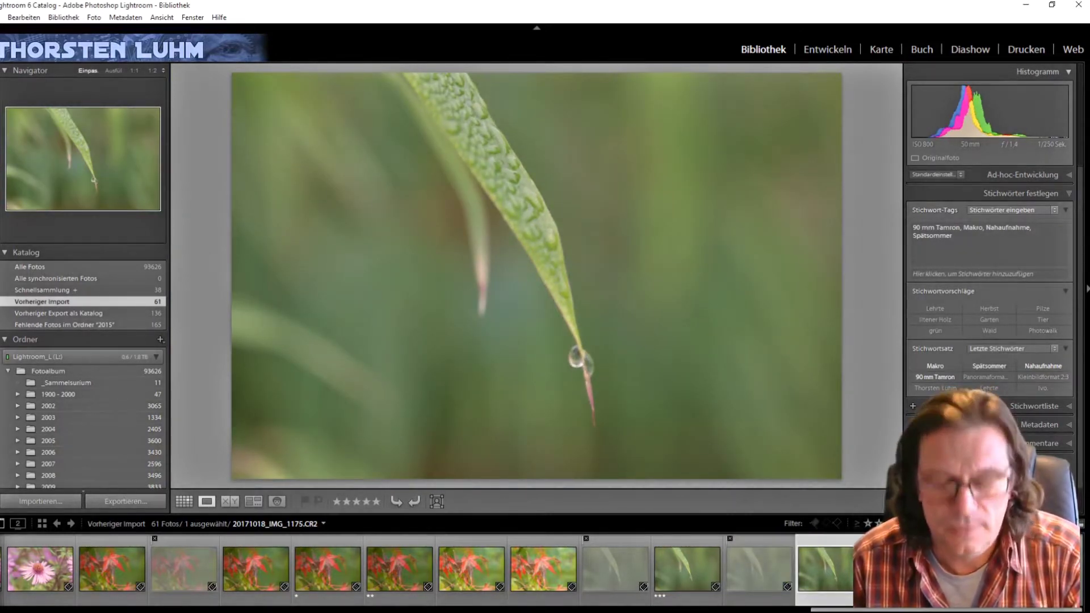
key("x")
key("Right")
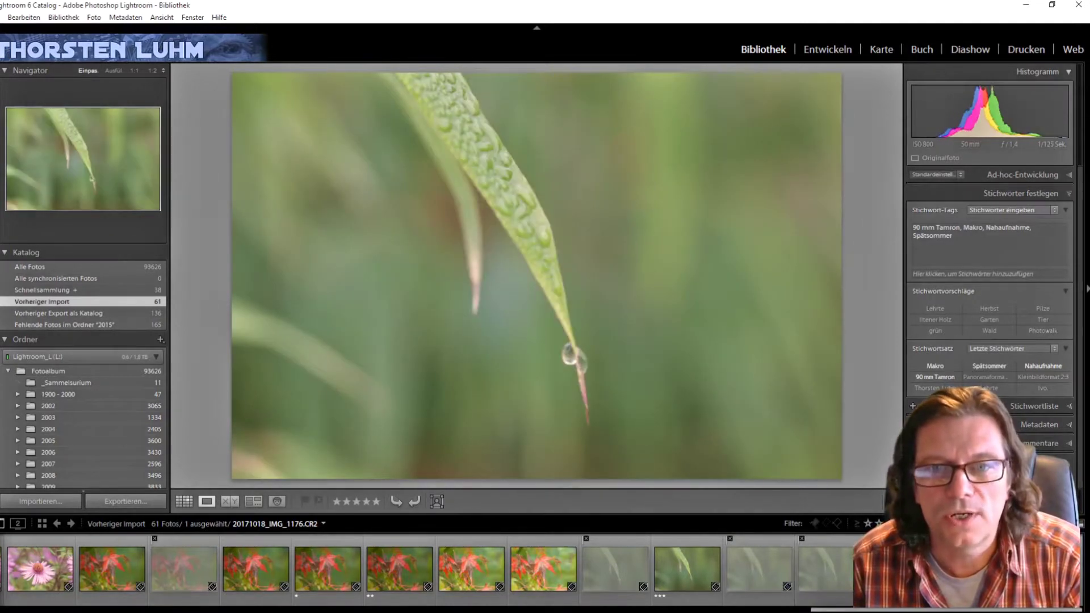
key("x")
key("Right")
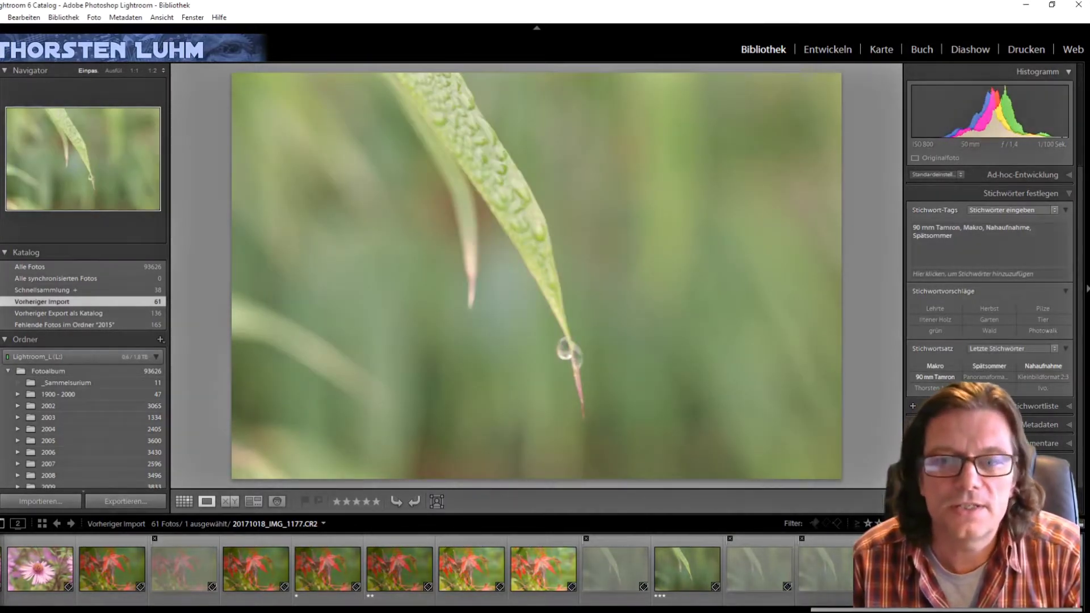
left_click(674, 560)
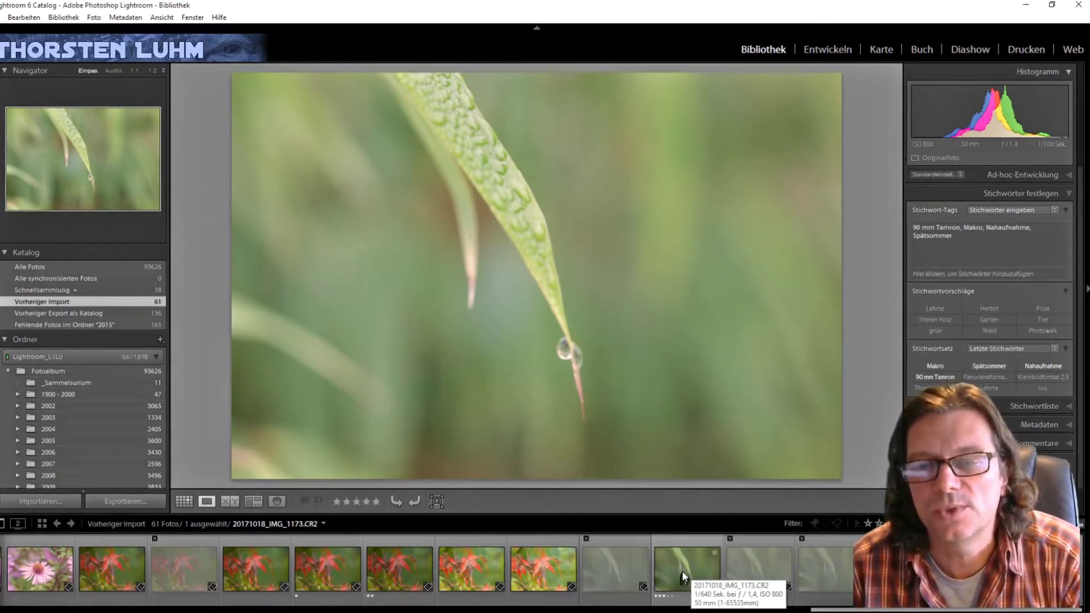
left_click(781, 564)
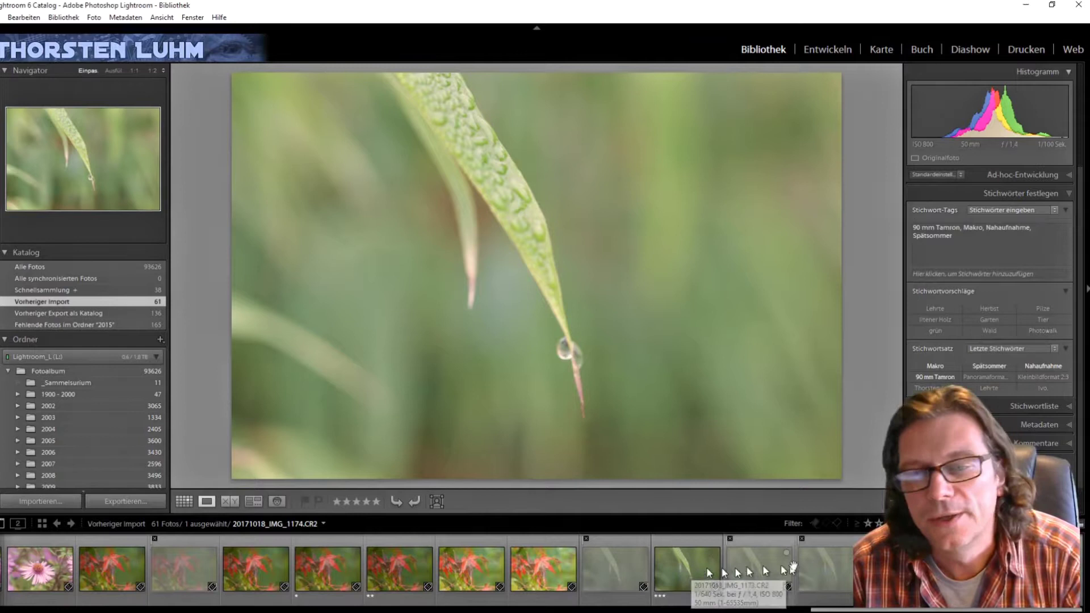
Step: Reject IMG_1175 and zoom in to check the droplet on IMG_1177
left_click(834, 572)
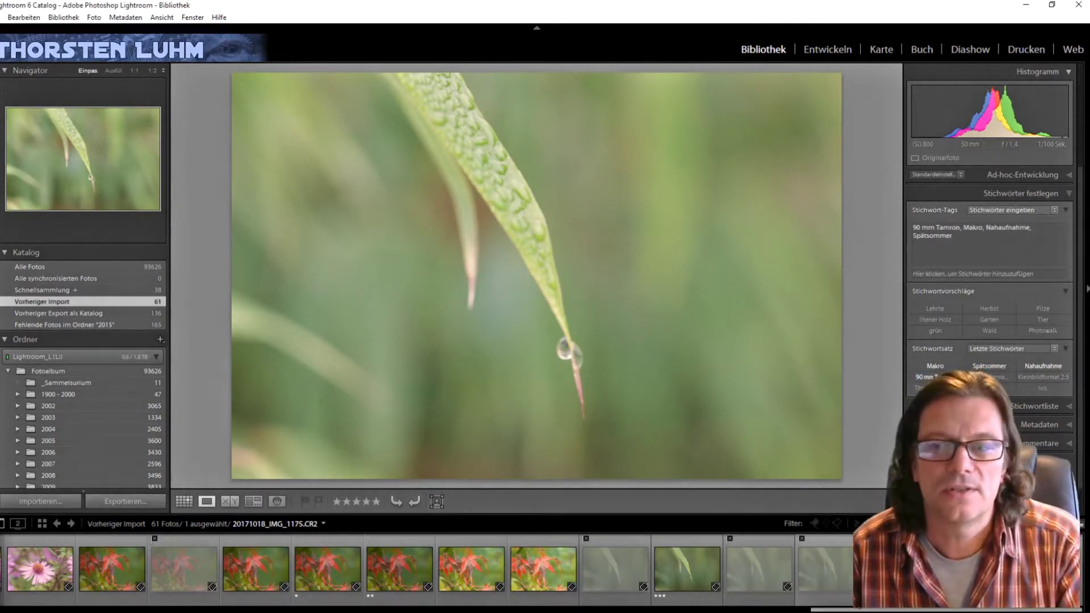
key("x")
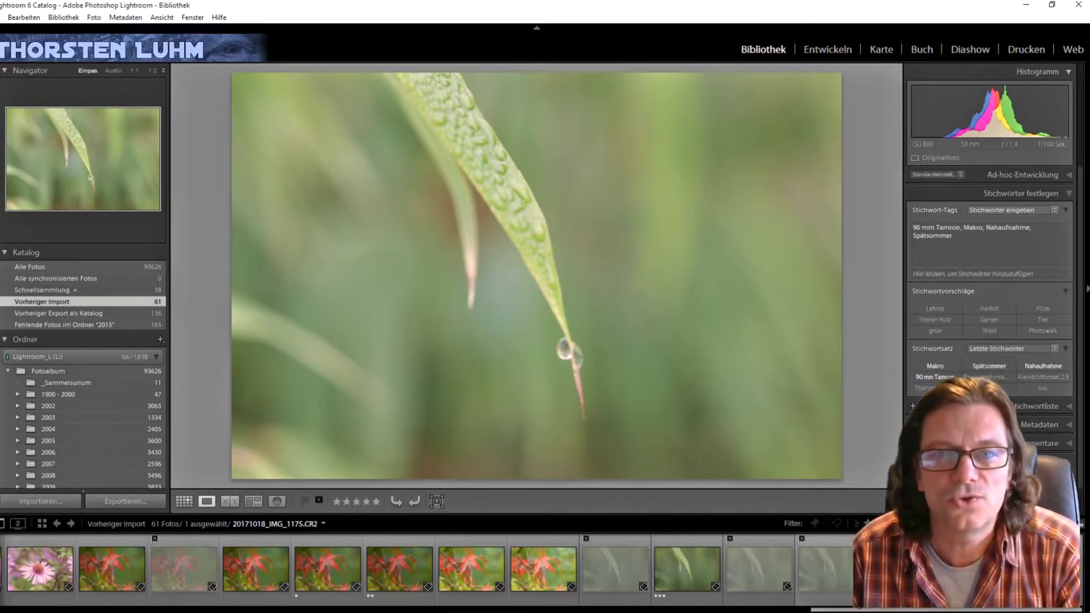
left_click(815, 570)
left_click(559, 350)
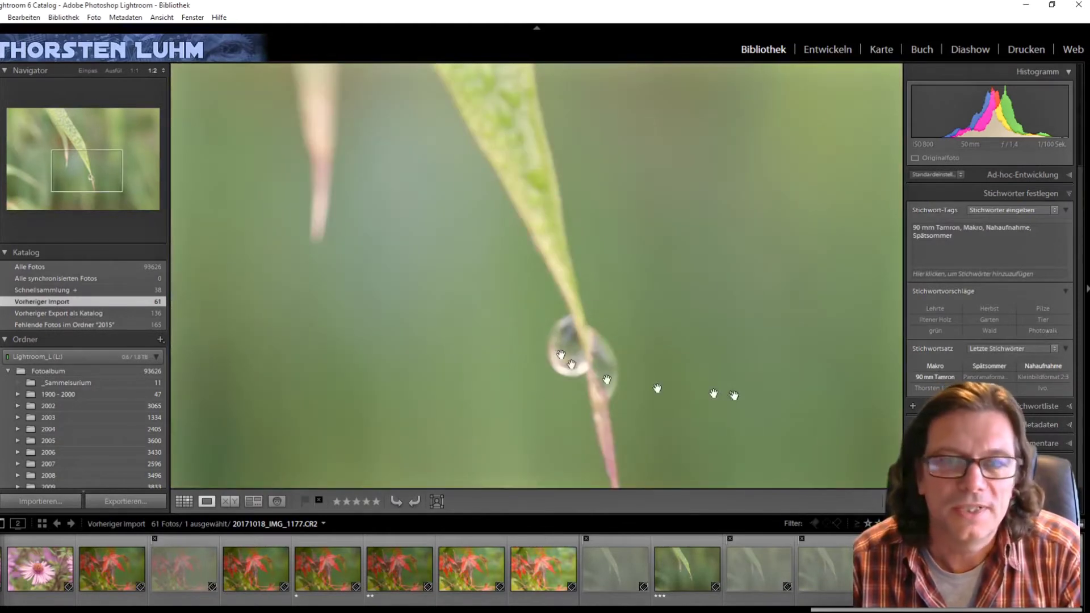
left_click(678, 392)
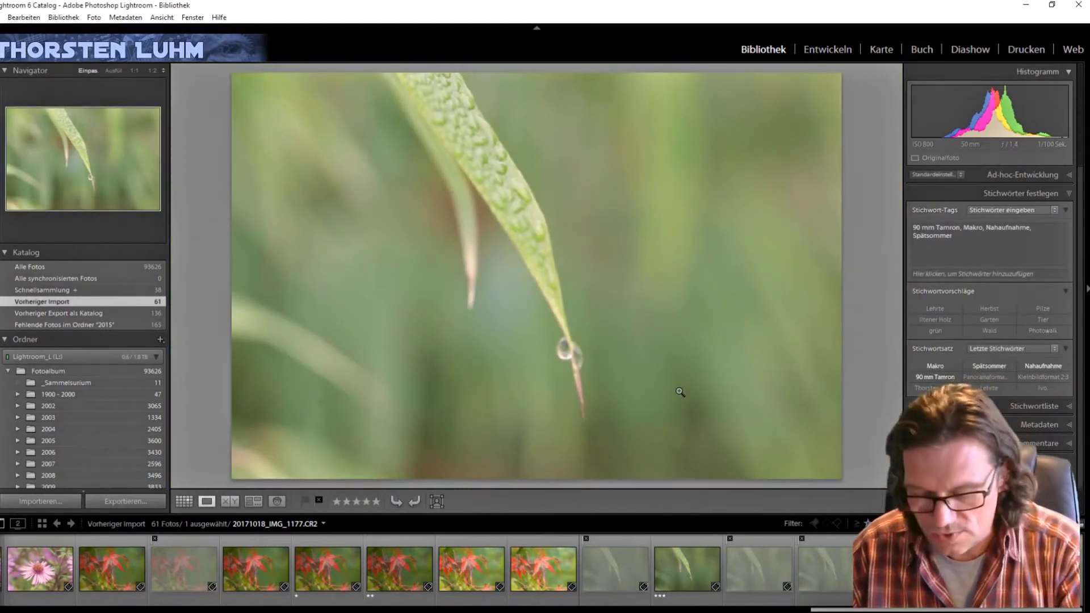
Step: Reject IMG_1178 after checking its focus, then return to the thumbnail grid
key("Right")
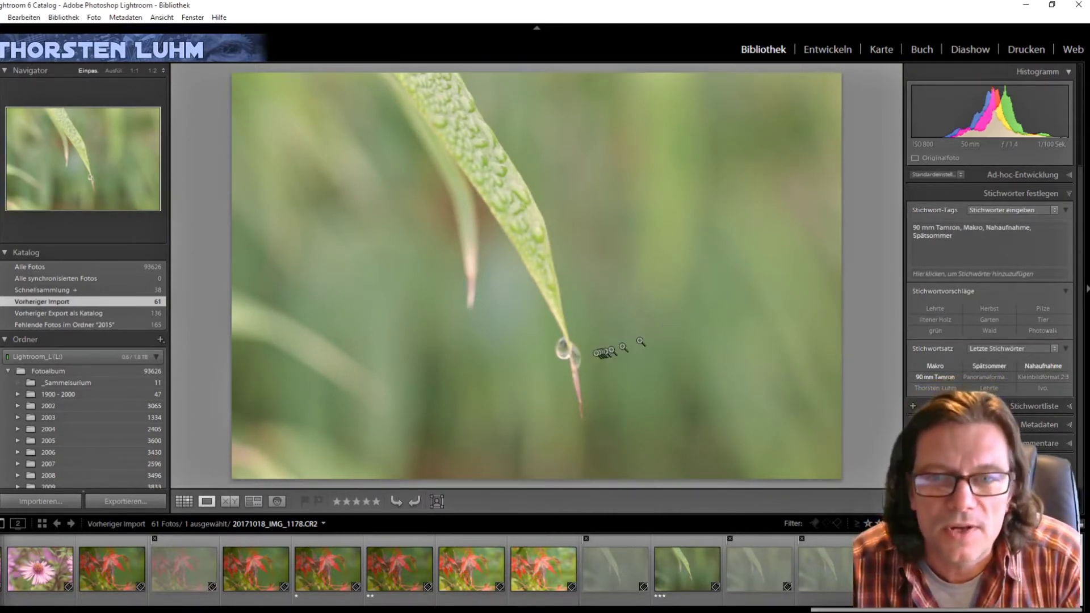
left_click(571, 354)
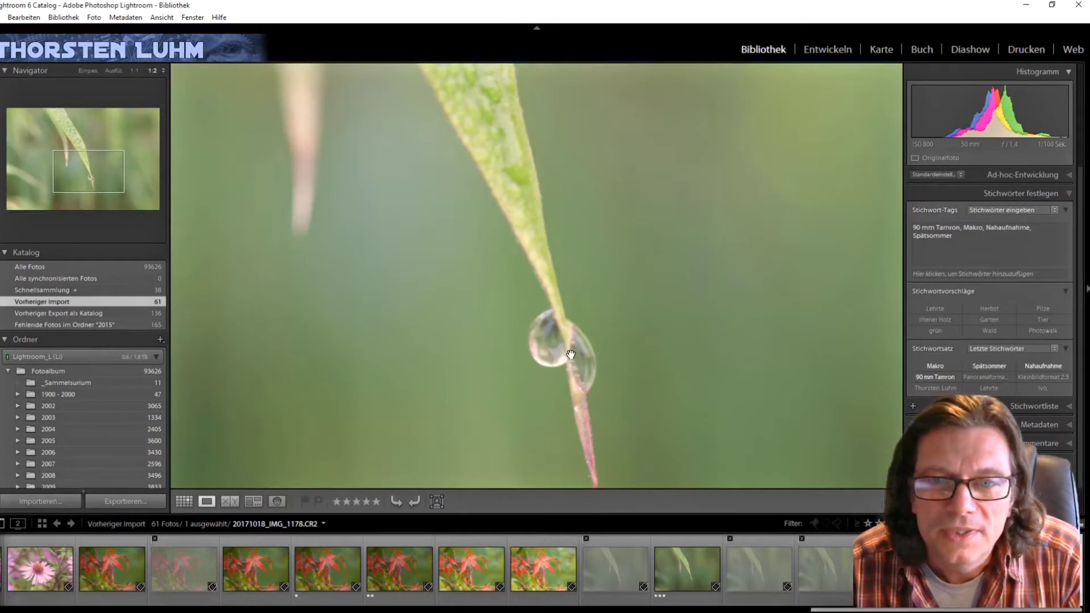
left_click(571, 354)
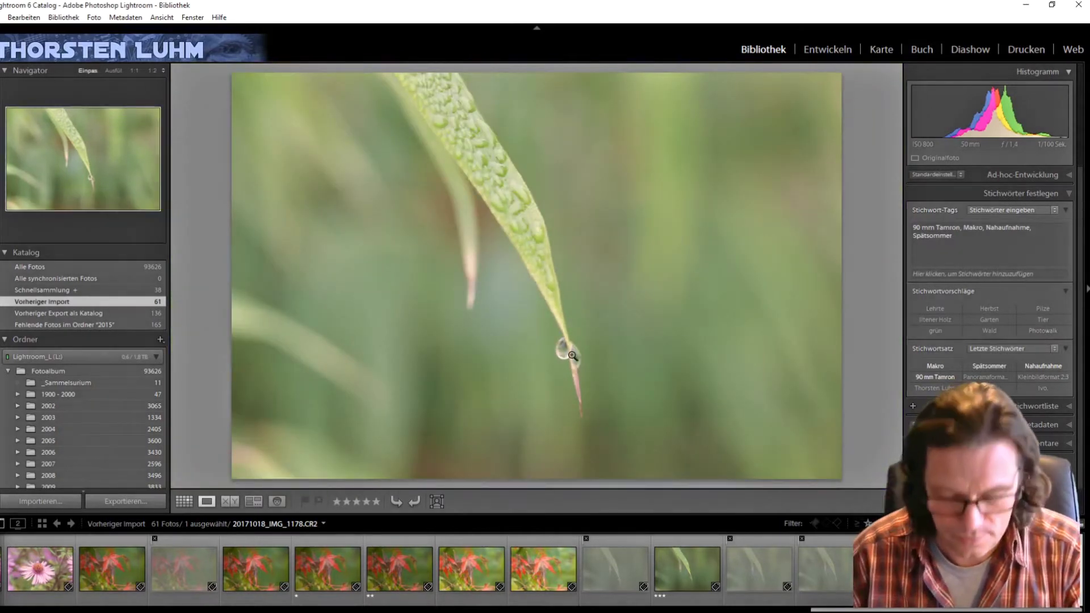
key("x")
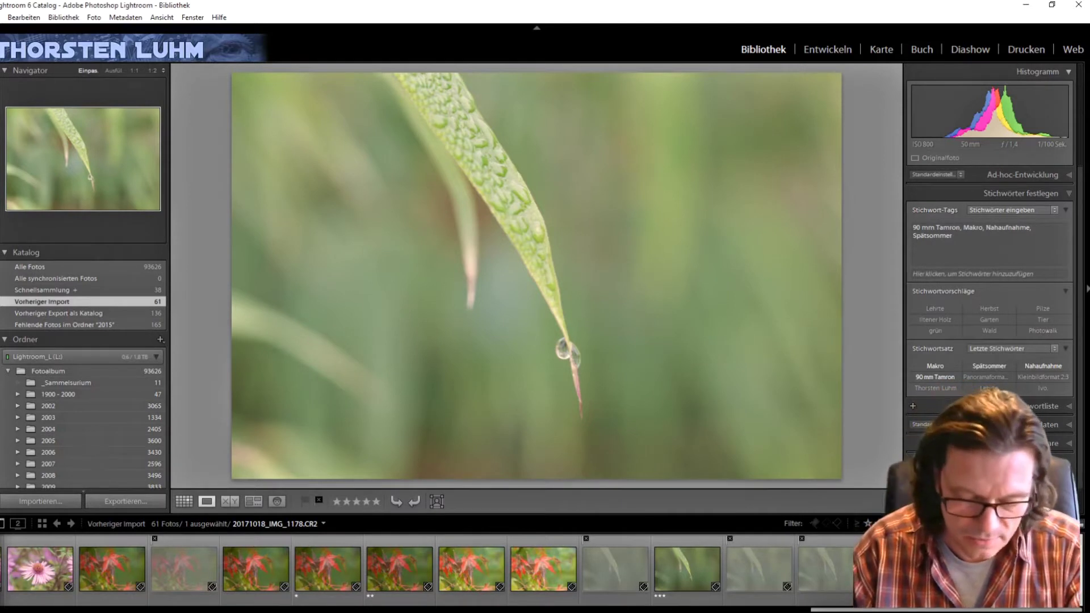
key("g")
mouse_move(635, 436)
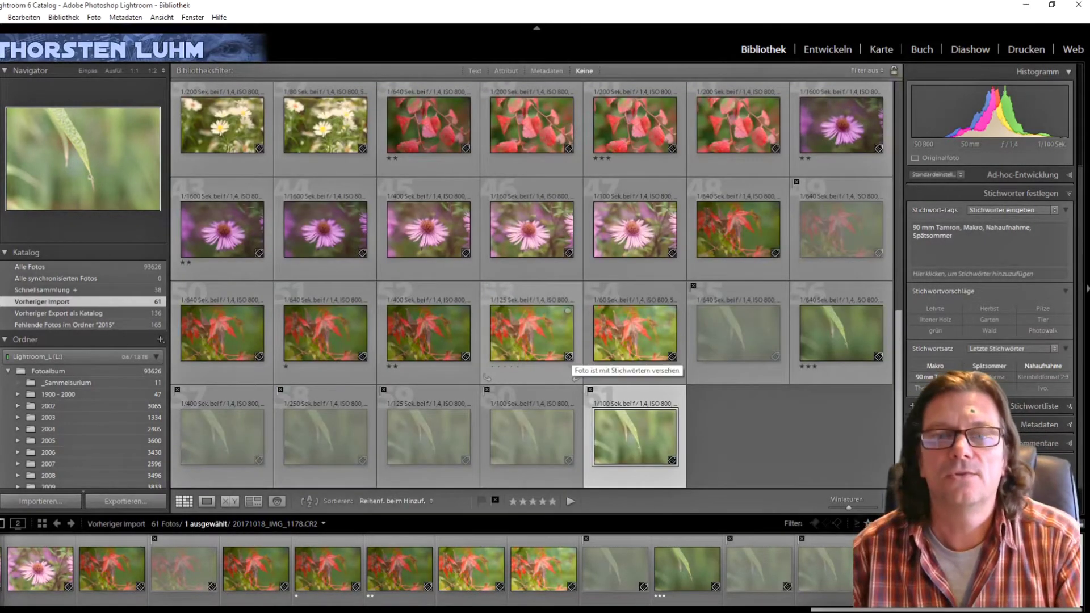
left_click(722, 427)
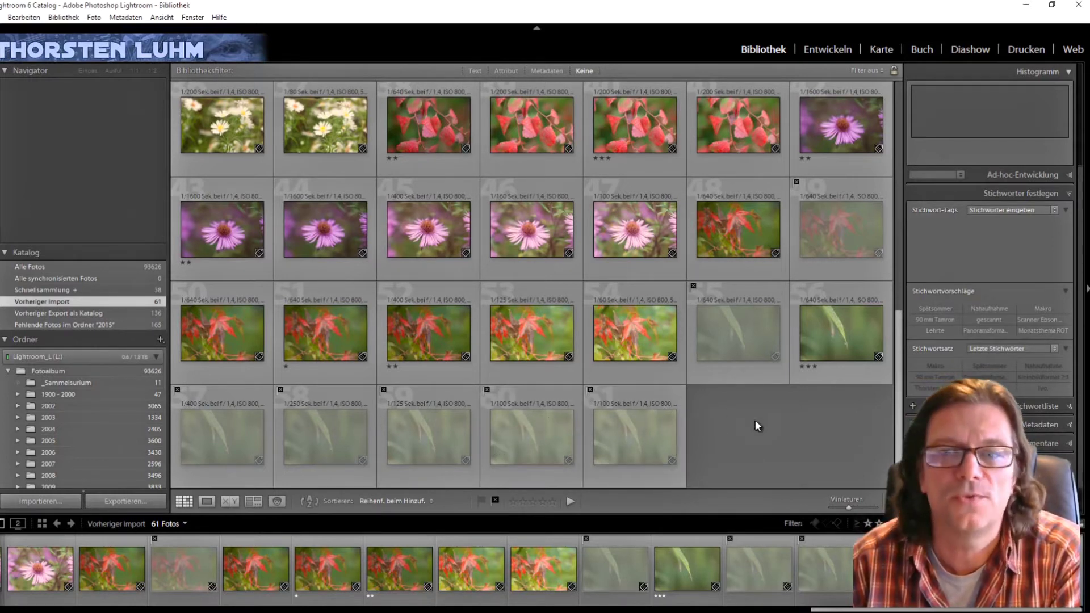
scroll(754, 425, "up", 2)
scroll(755, 425, "up", 2)
scroll(757, 426, "up", 1)
scroll(755, 425, "up", 2)
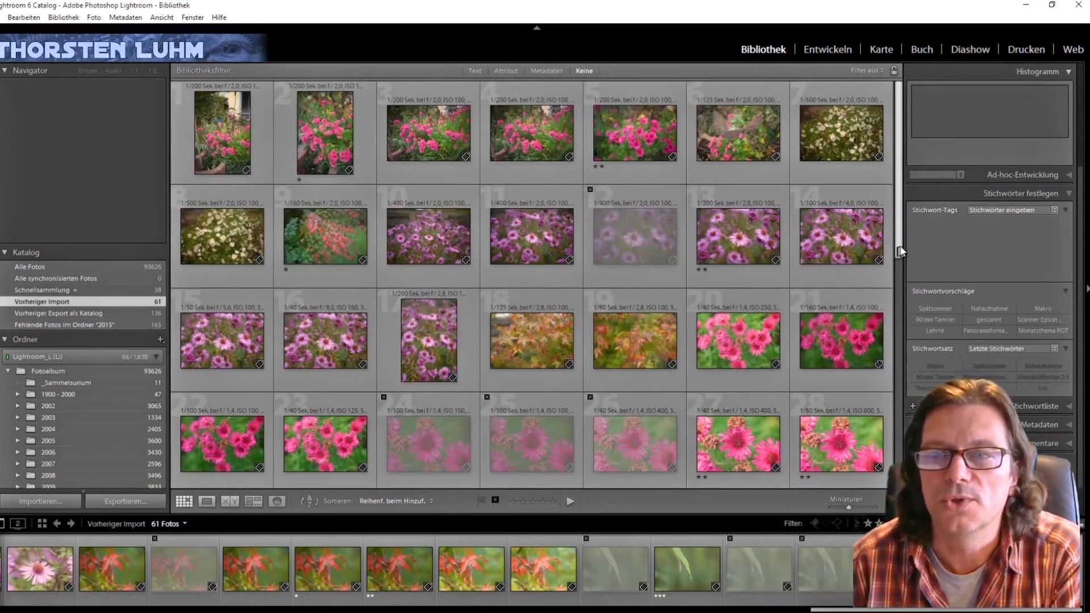
scroll(900, 255, "down", 3)
left_click(628, 356)
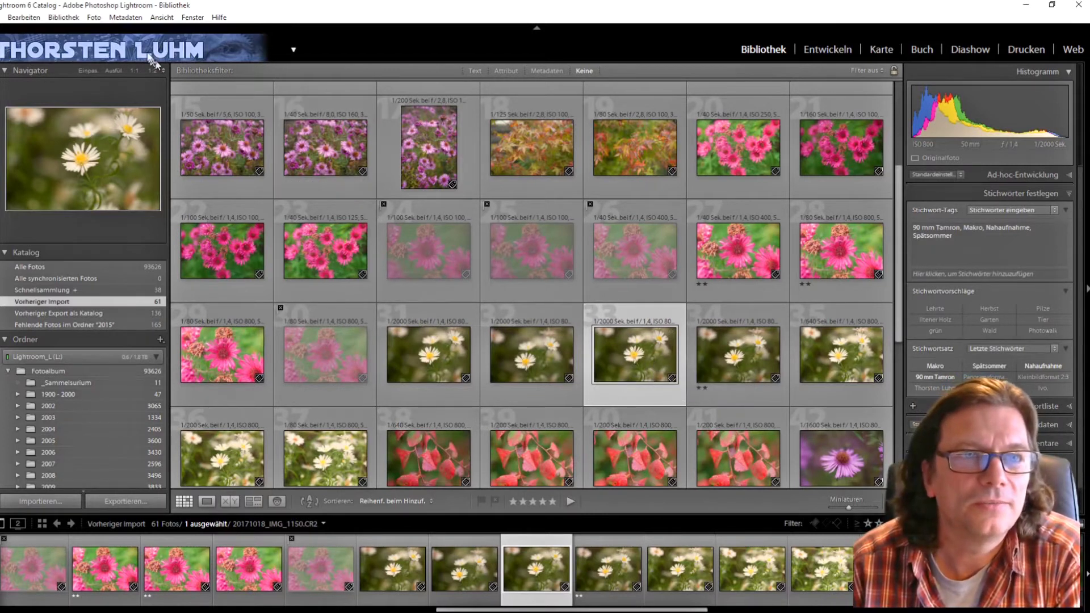
left_click(124, 17)
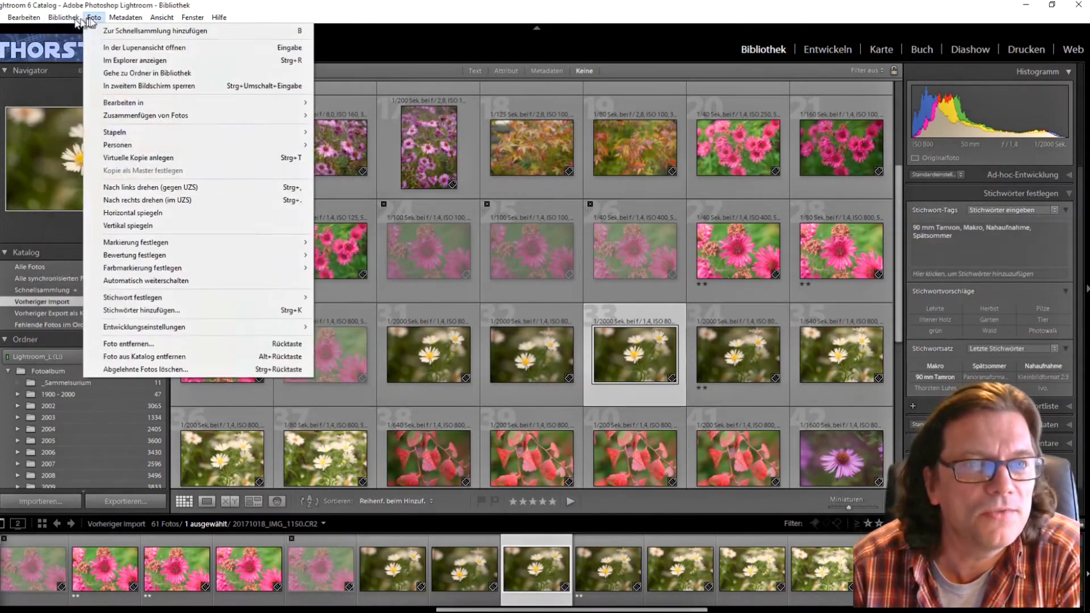
left_click(632, 359)
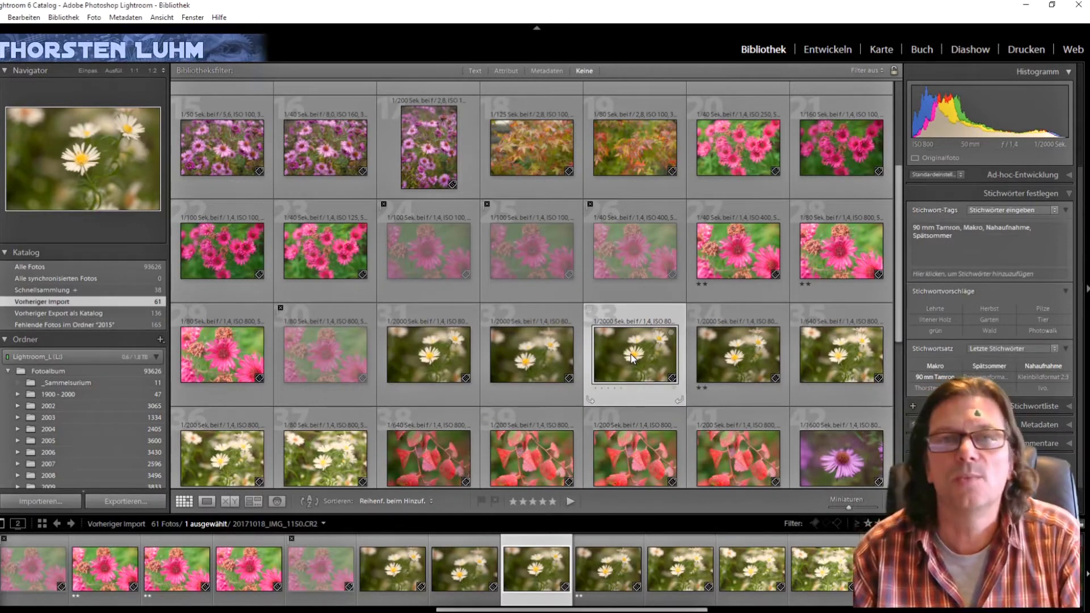
Step: Delete the 12 rejected photos, choosing Entfernen to remove them from Lightroom only
key("ctrl+BackSpace")
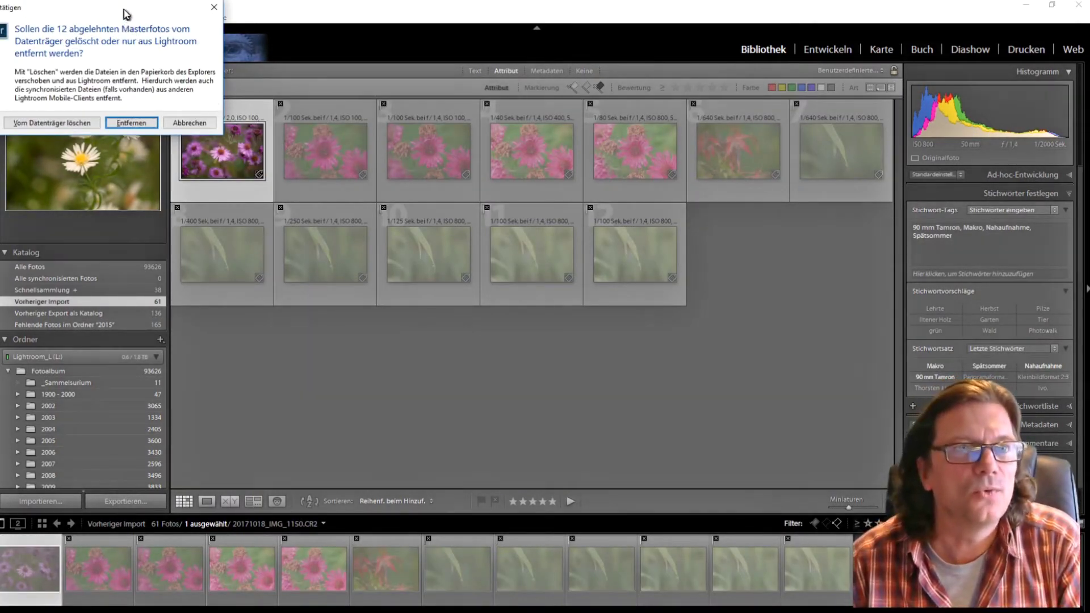
left_click_drag(126, 14, 587, 329)
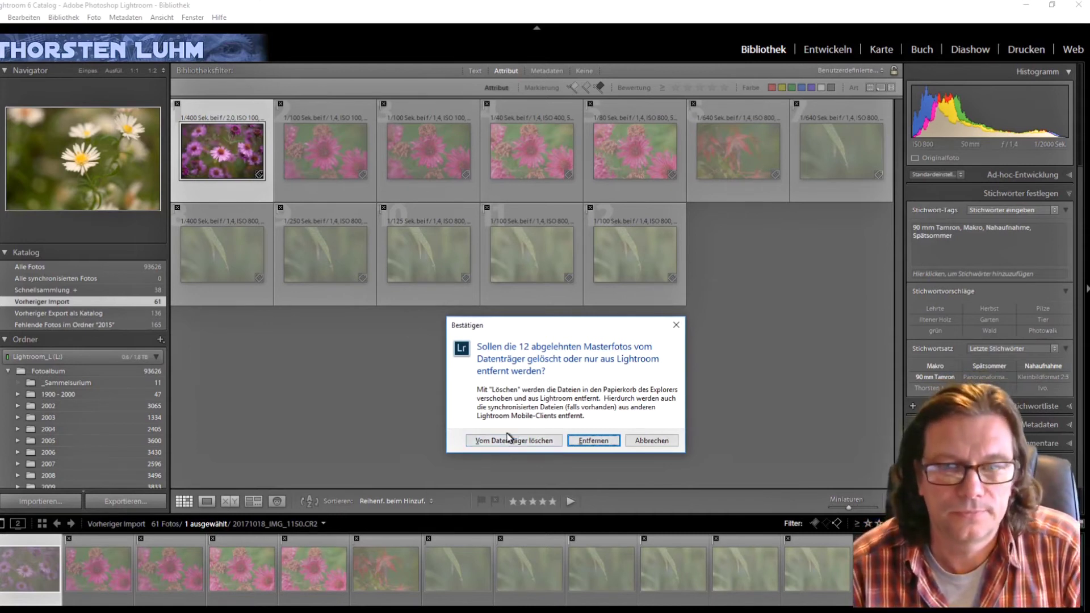
left_click(509, 439)
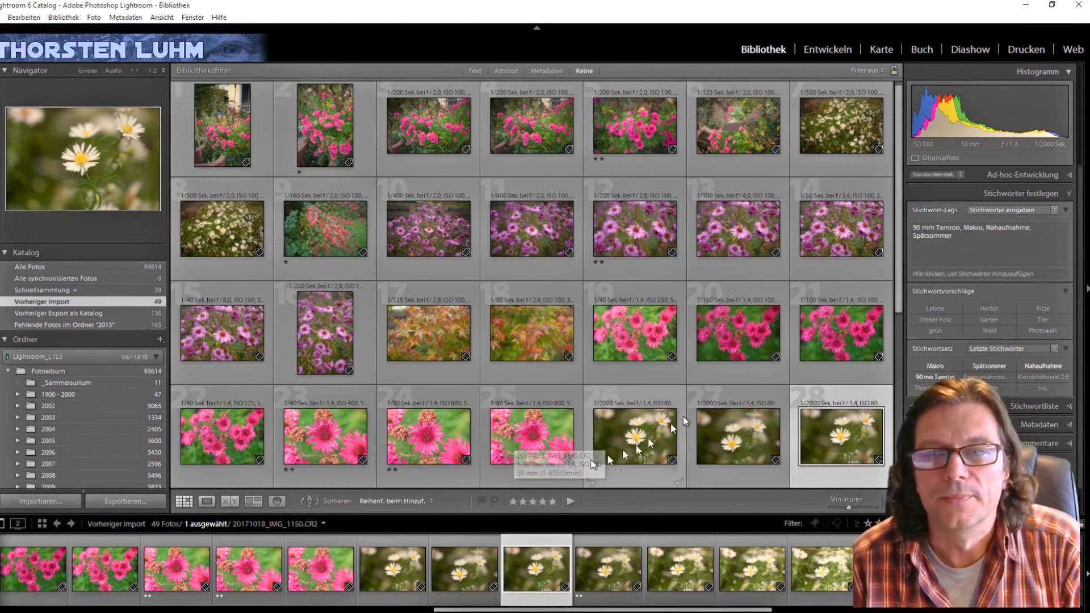
scroll(902, 337, "down", 2)
scroll(902, 337, "down", 3)
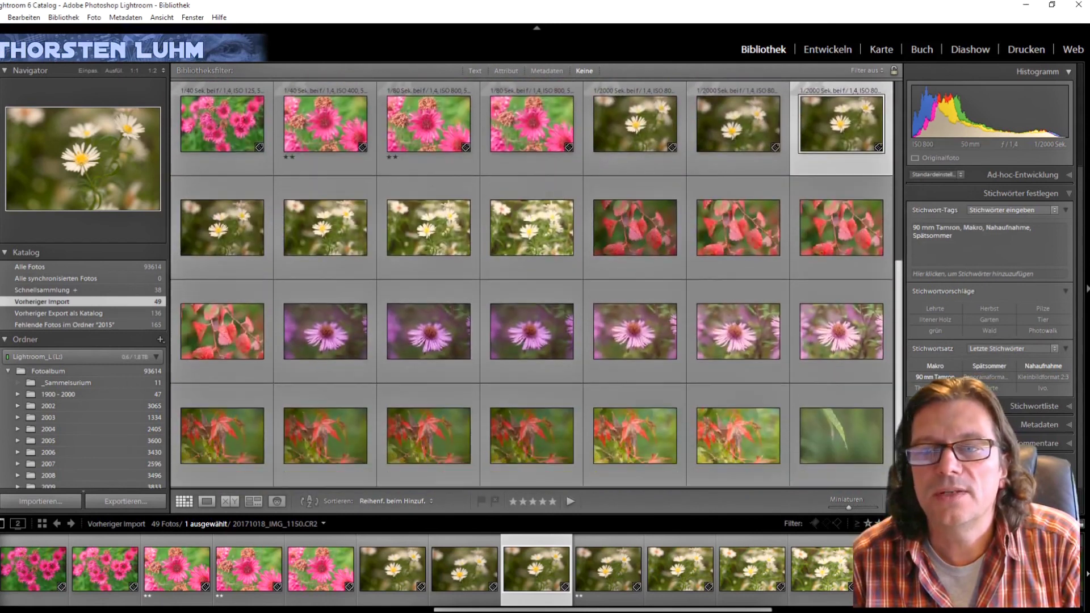
scroll(897, 397, "up", 2)
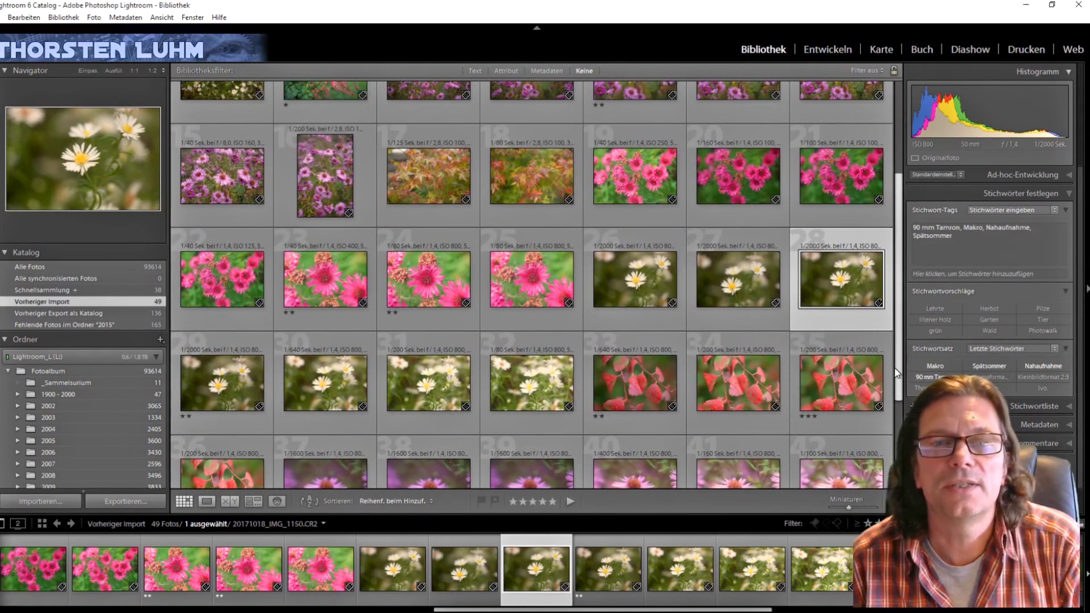